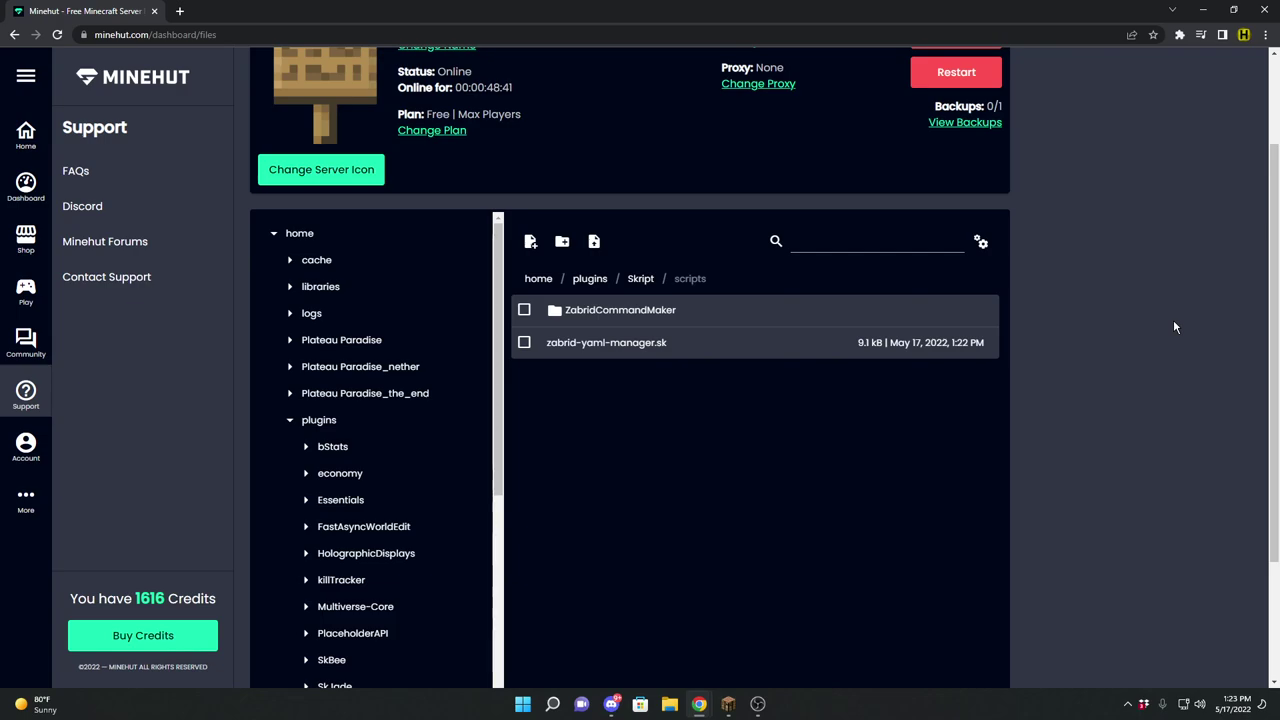
click(524, 312)
click(524, 312)
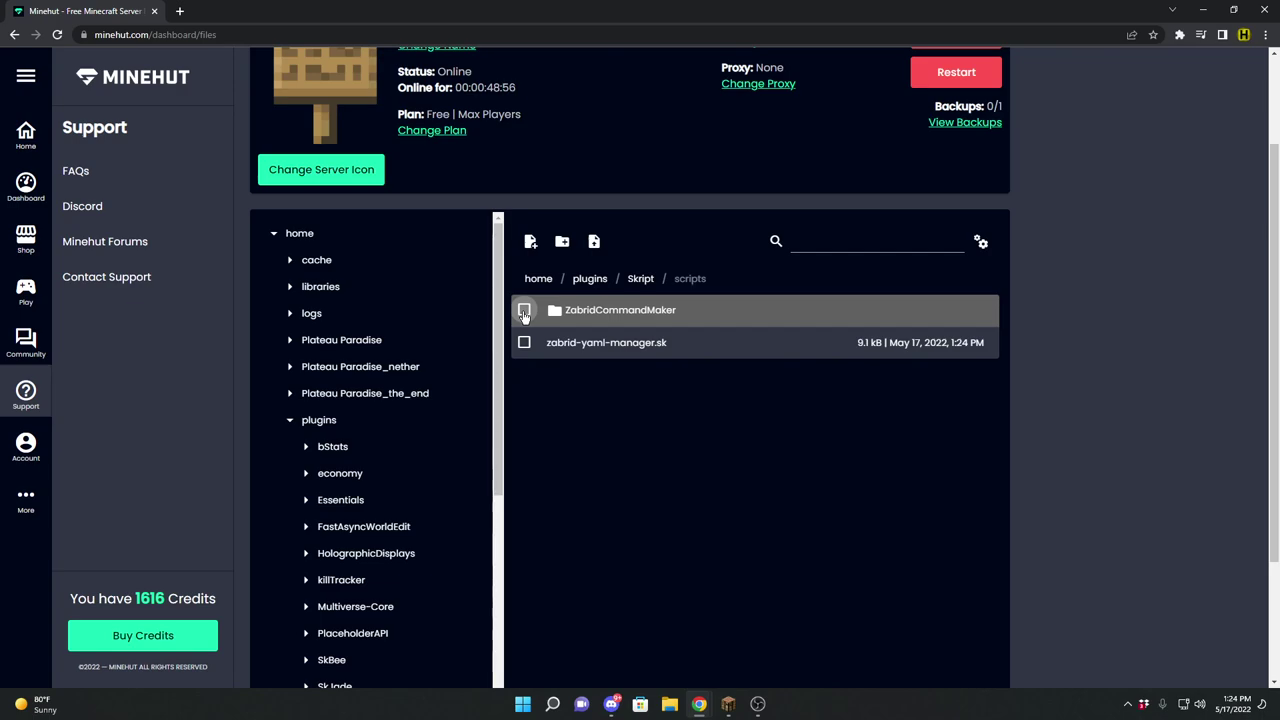
- Switch to Lunar Client, maximize it, and reload the command maker scripts with "/sk reload /ZabridCommandMaker/"
click(726, 708)
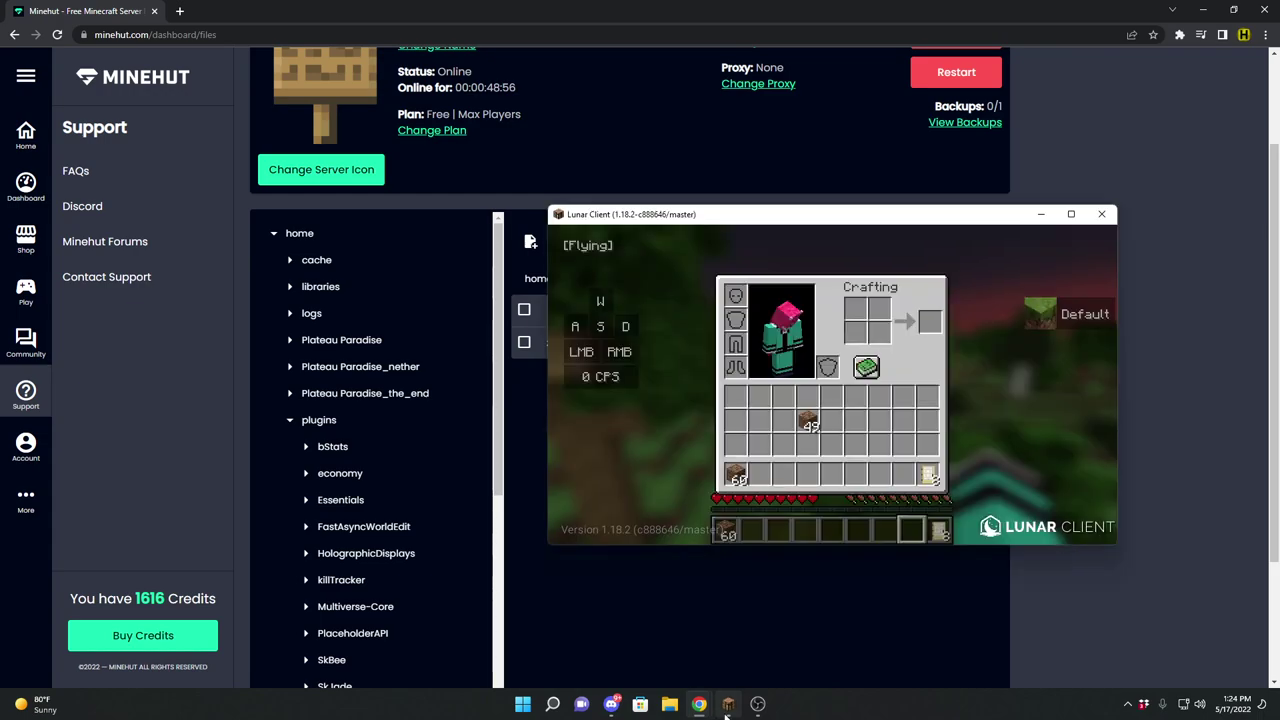
text(e/sk reload)
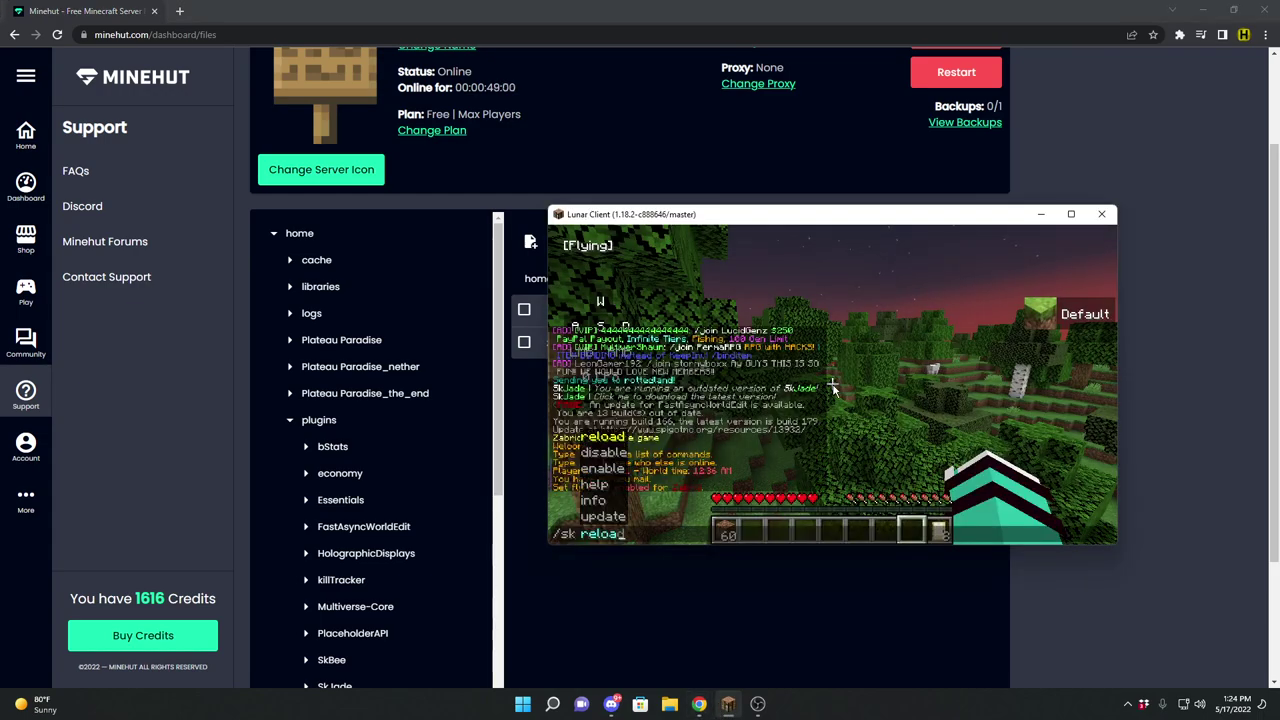
click(1071, 215)
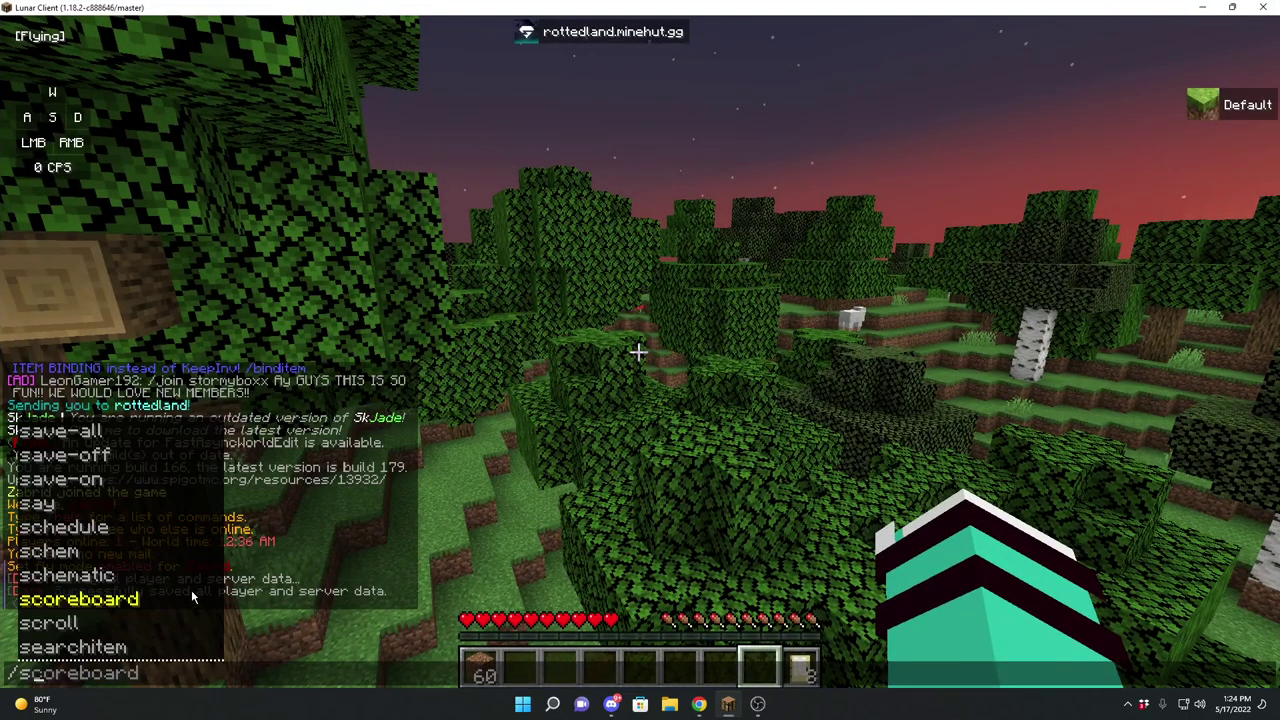
text(oad)
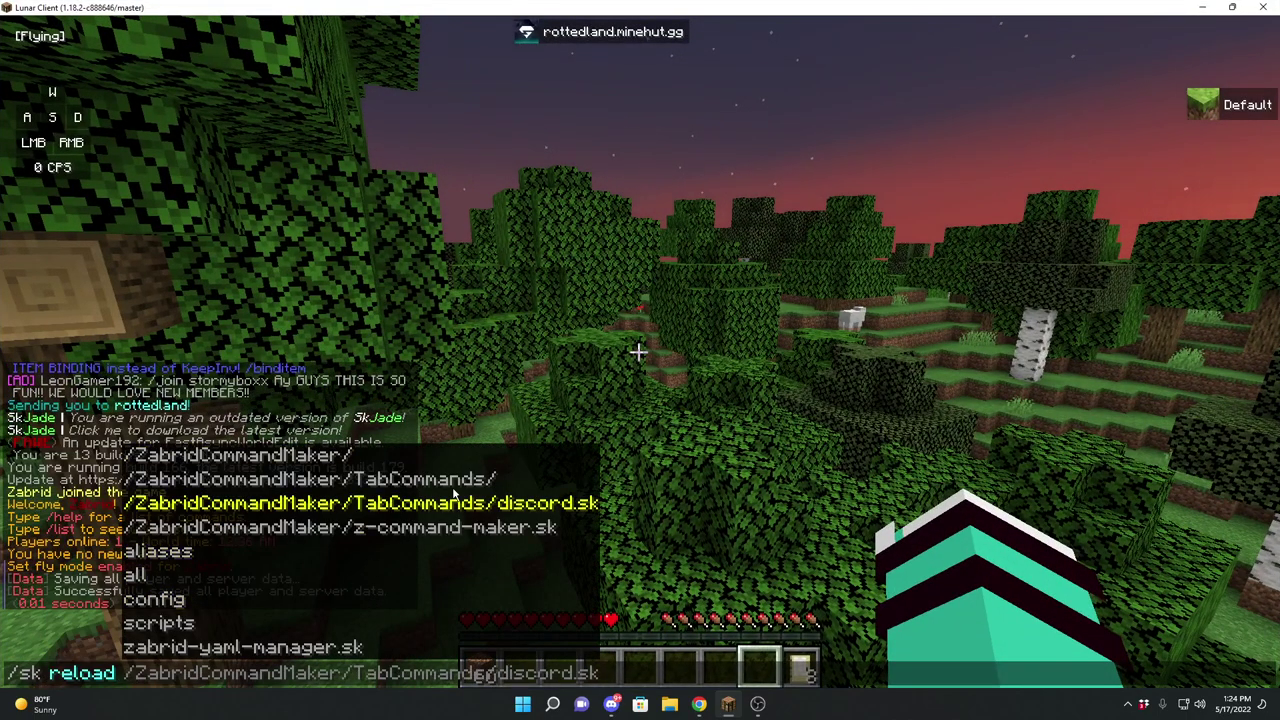
key(Tab)
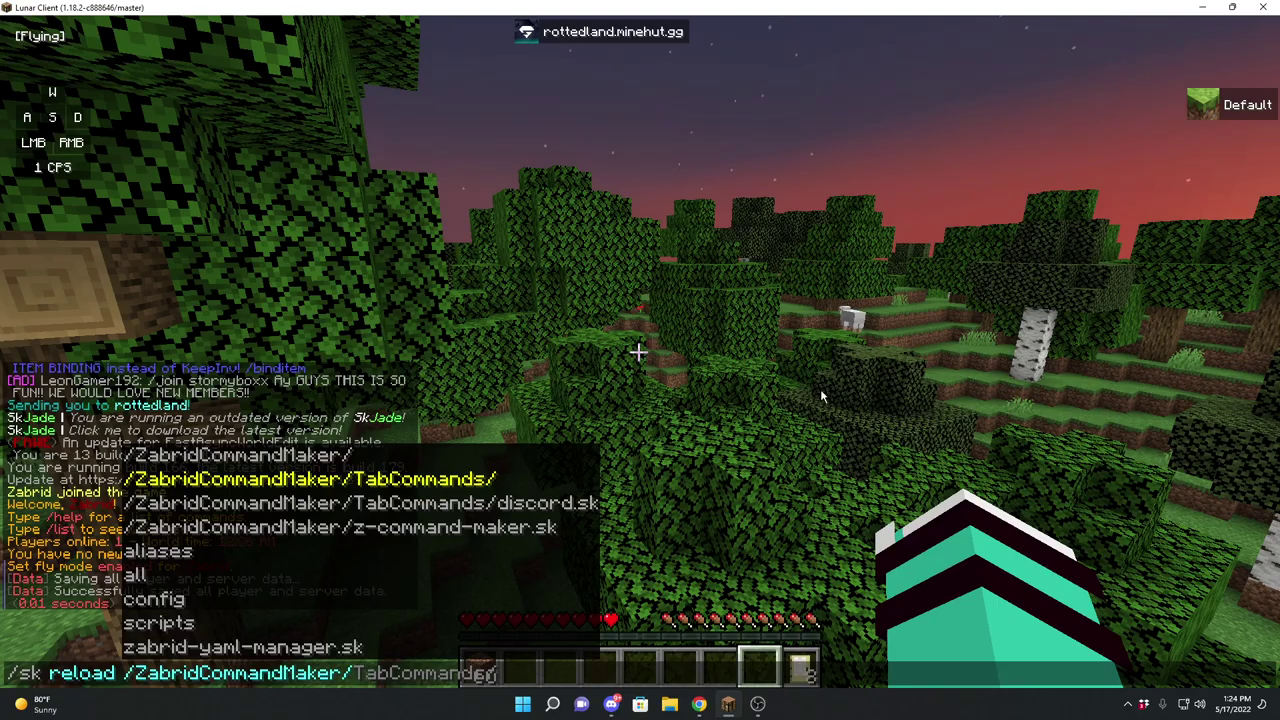
click(287, 458)
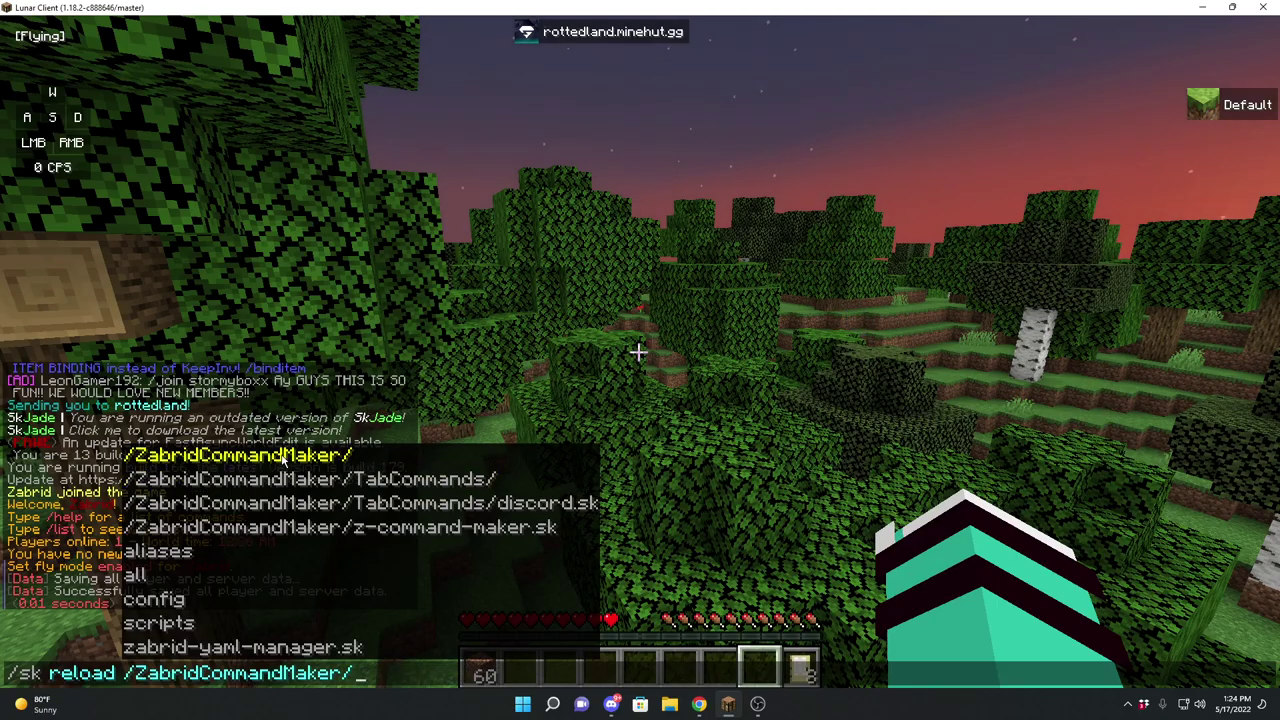
key(Return)
key(F5)
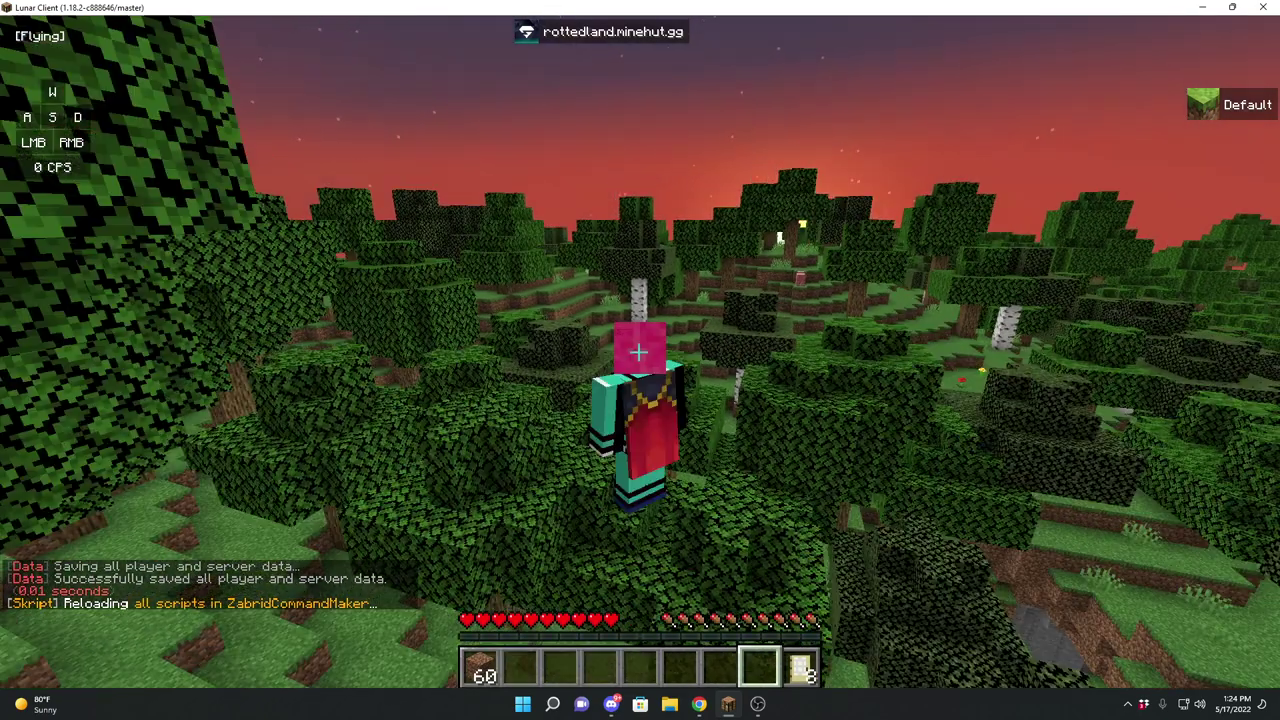
key(F5)
key(F5)
key(w)
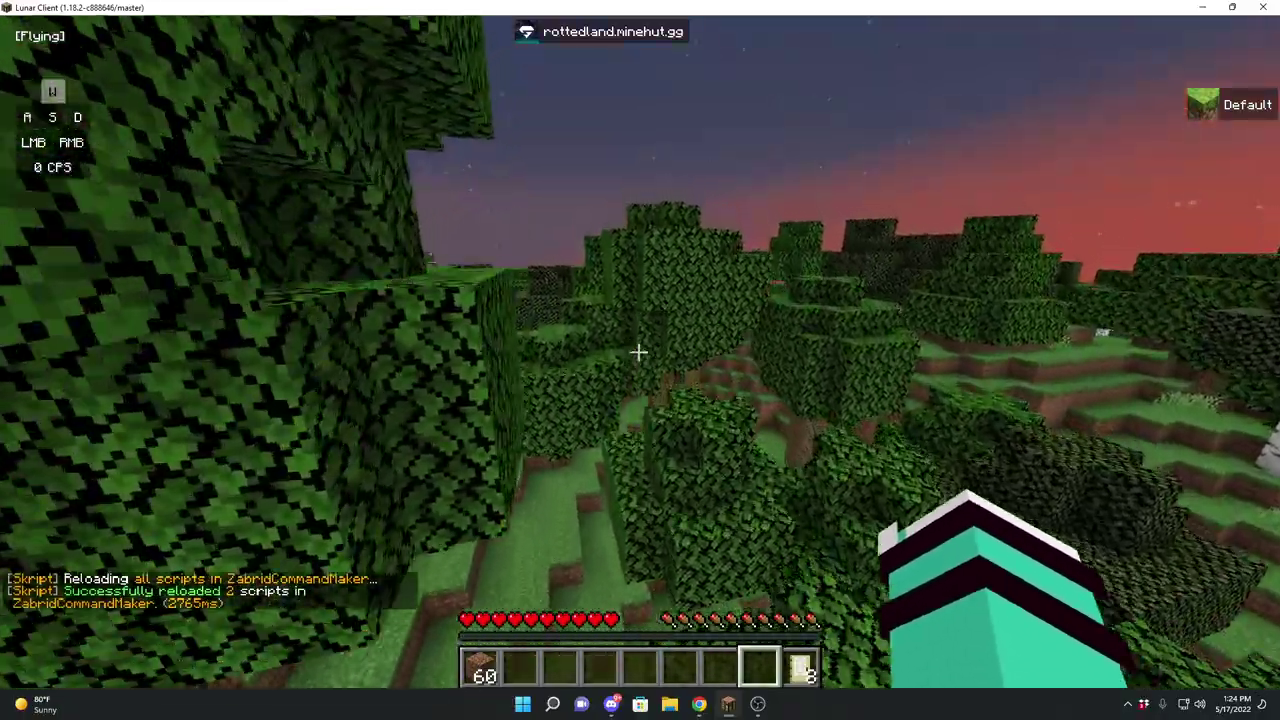
key(F5)
key(F5)
key(F5)
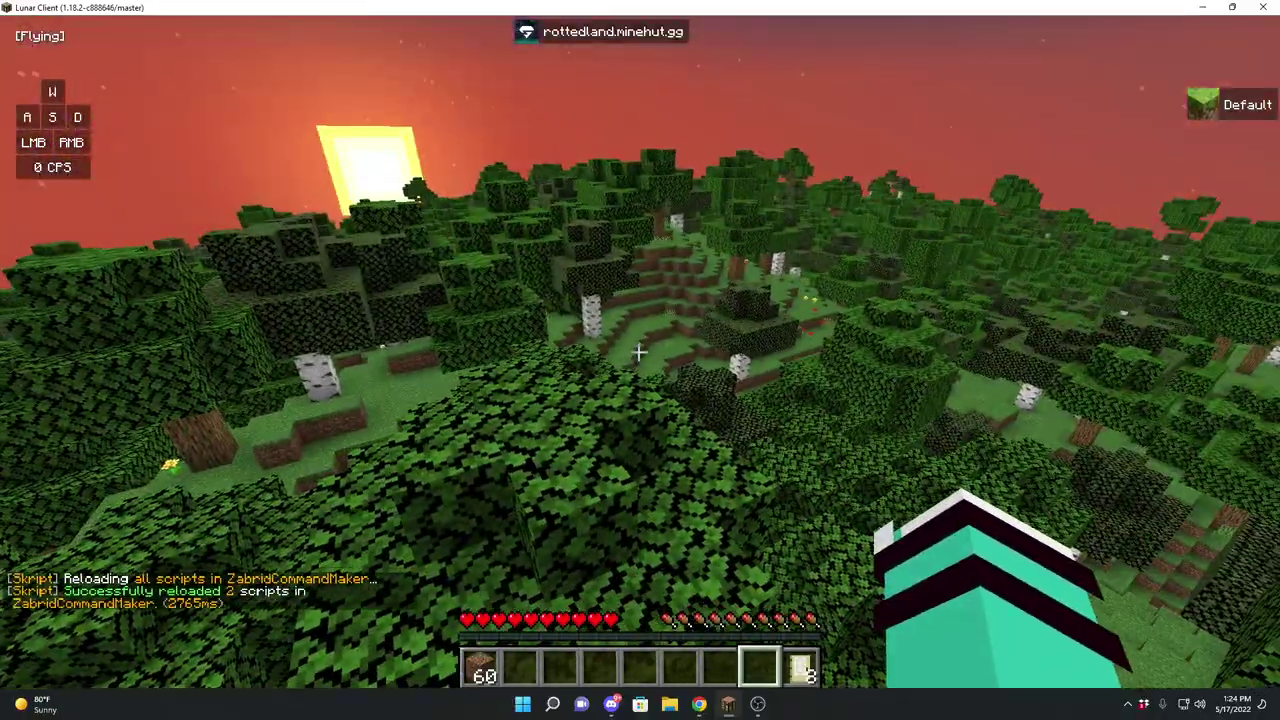
key(F5)
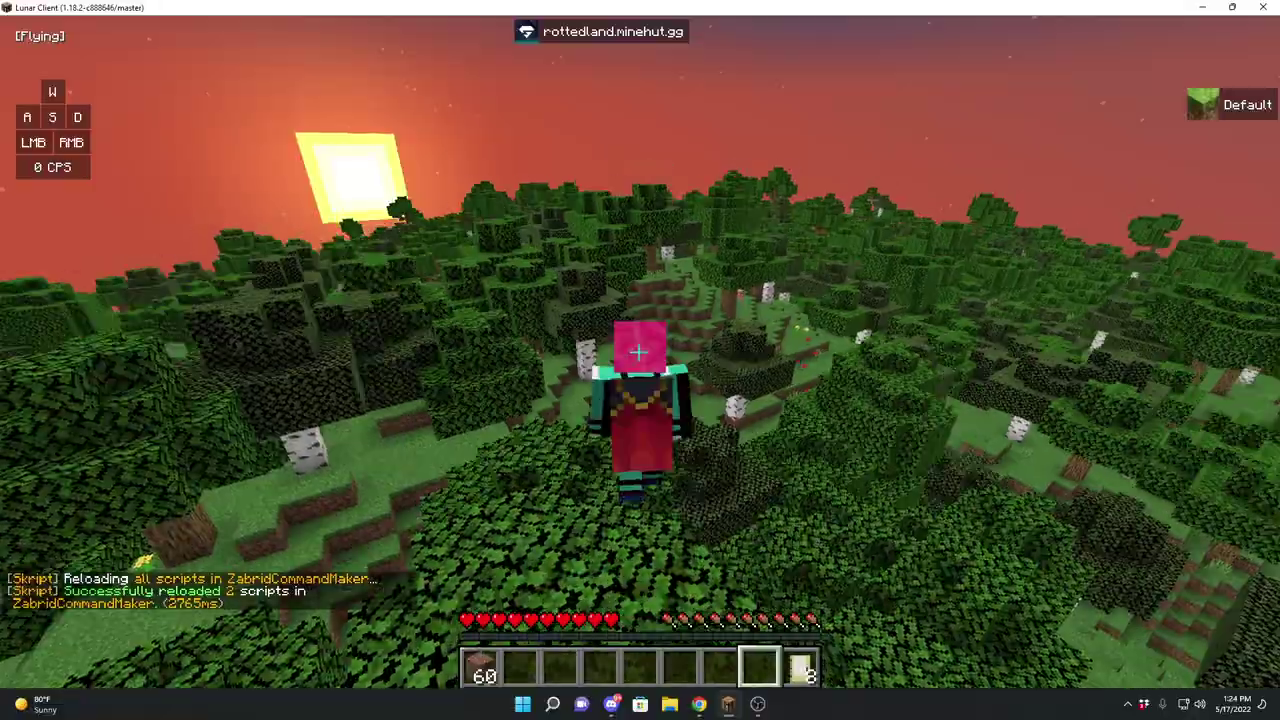
key(F5)
key(F5)
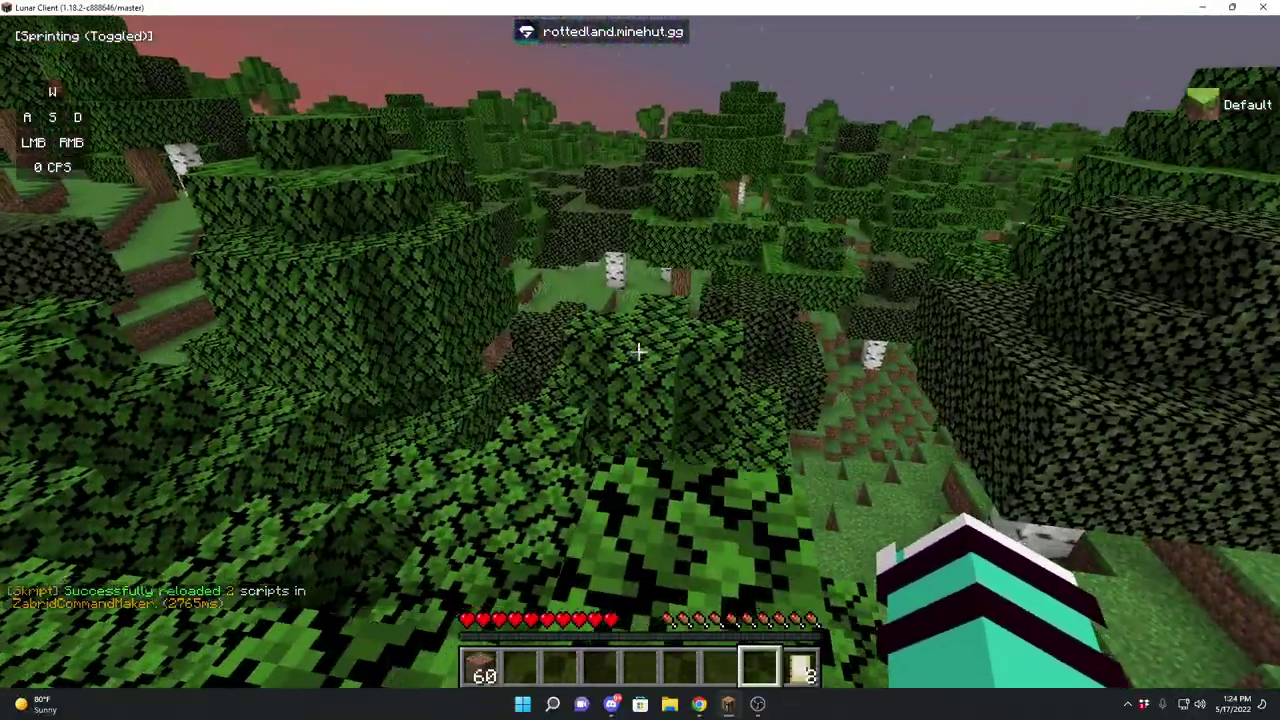
- Delete the existing discord command by running "/cmd delete discord"
key(slash)
text(cmd delete di)
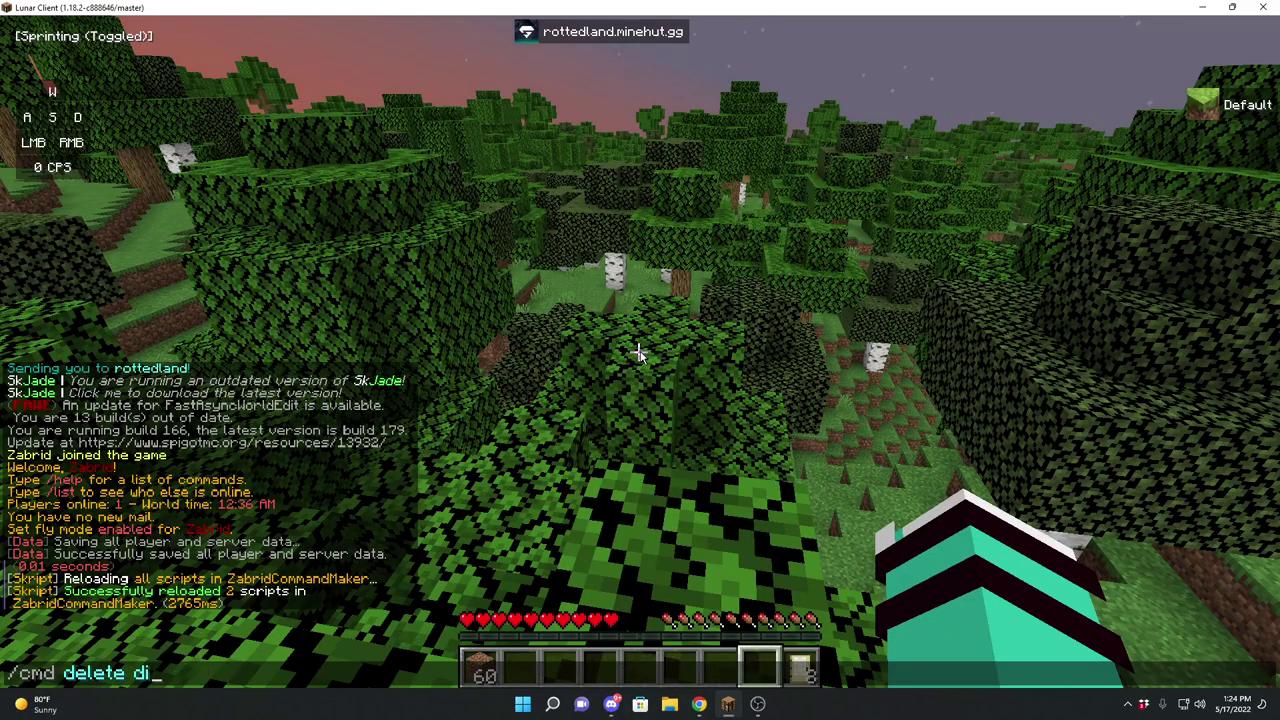
text(scord)
key(Return)
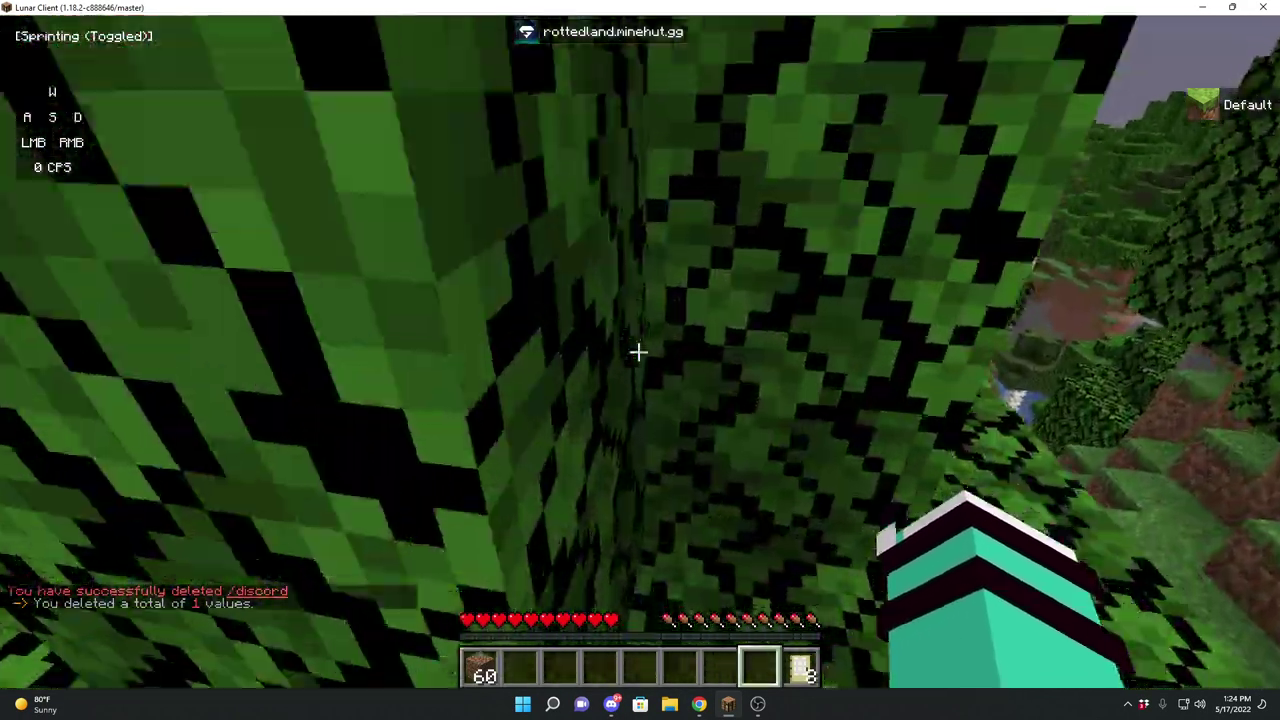
key(F5)
key(w)
key(d)
key(space)
key(space)
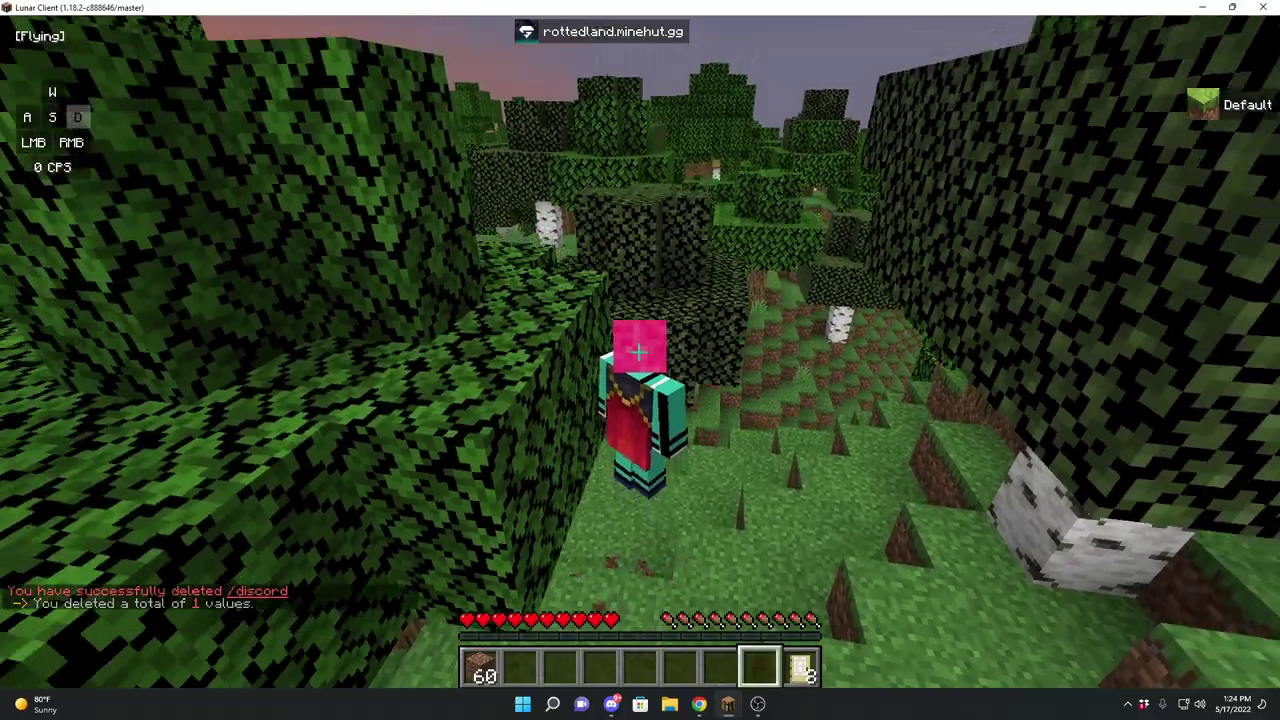
key(w)
key(space)
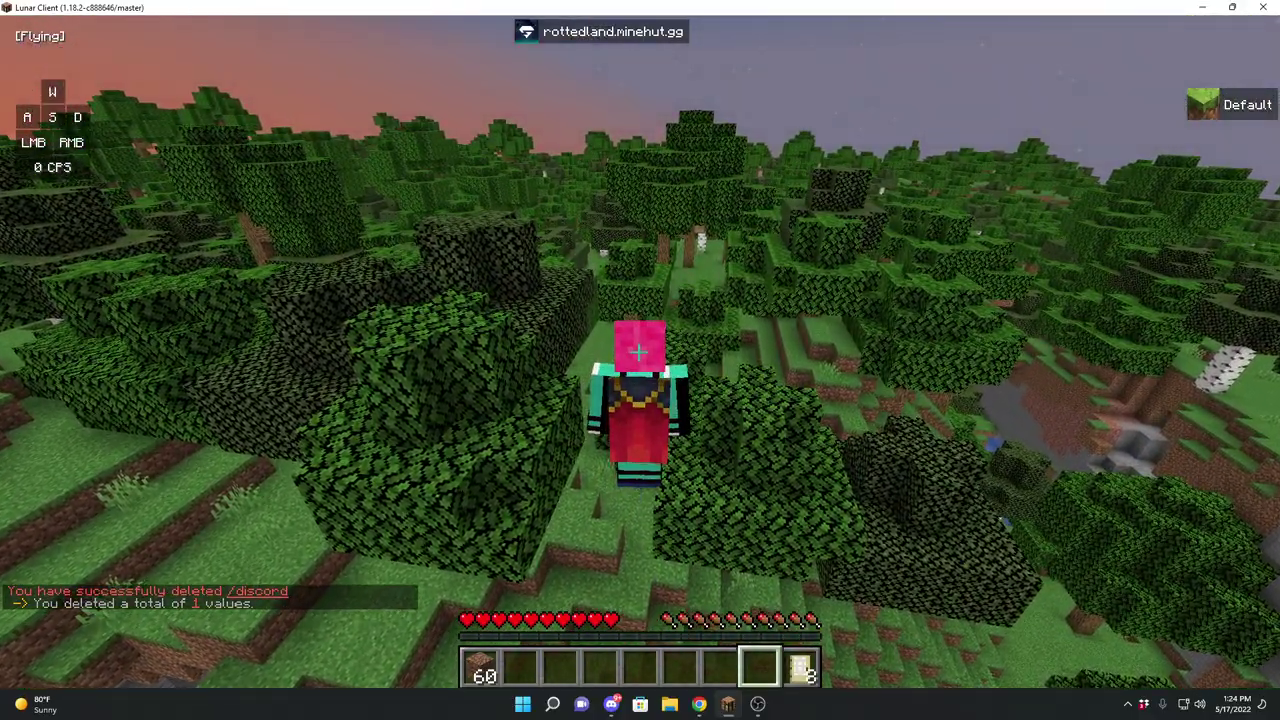
- Create a new custom command named discord by running "/cmd create discord"
text(/)
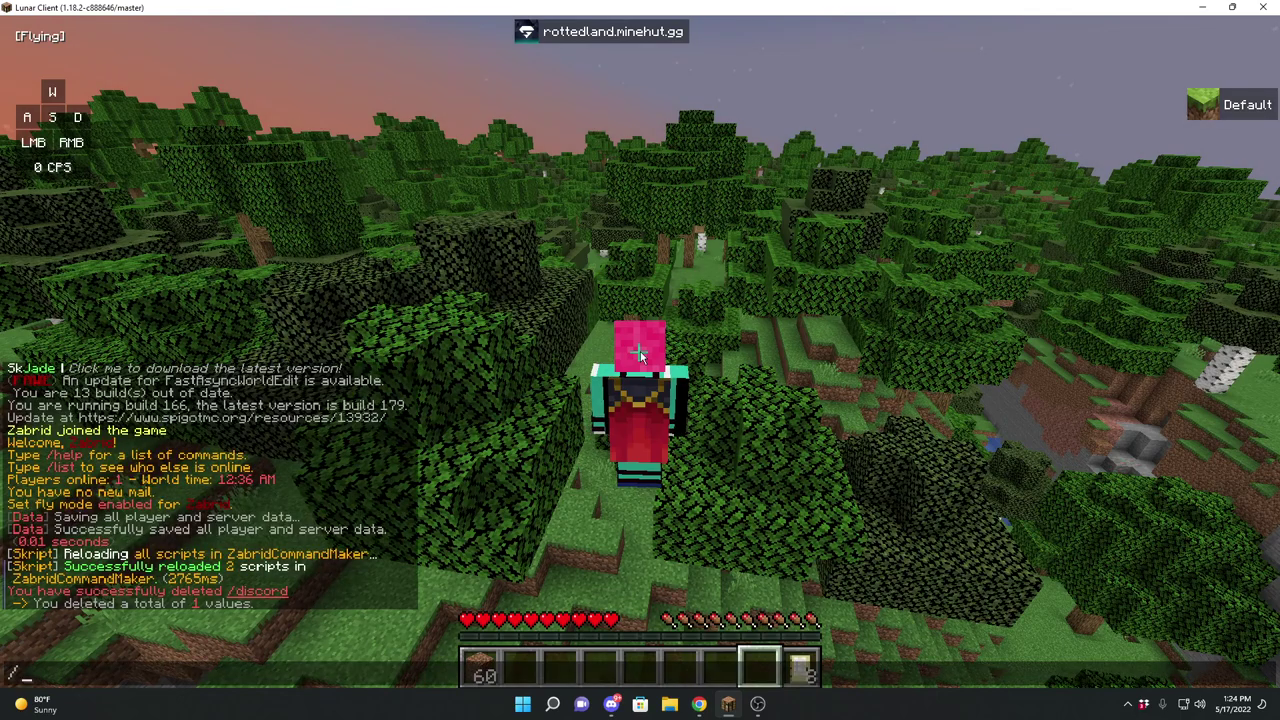
text(cmd create discord)
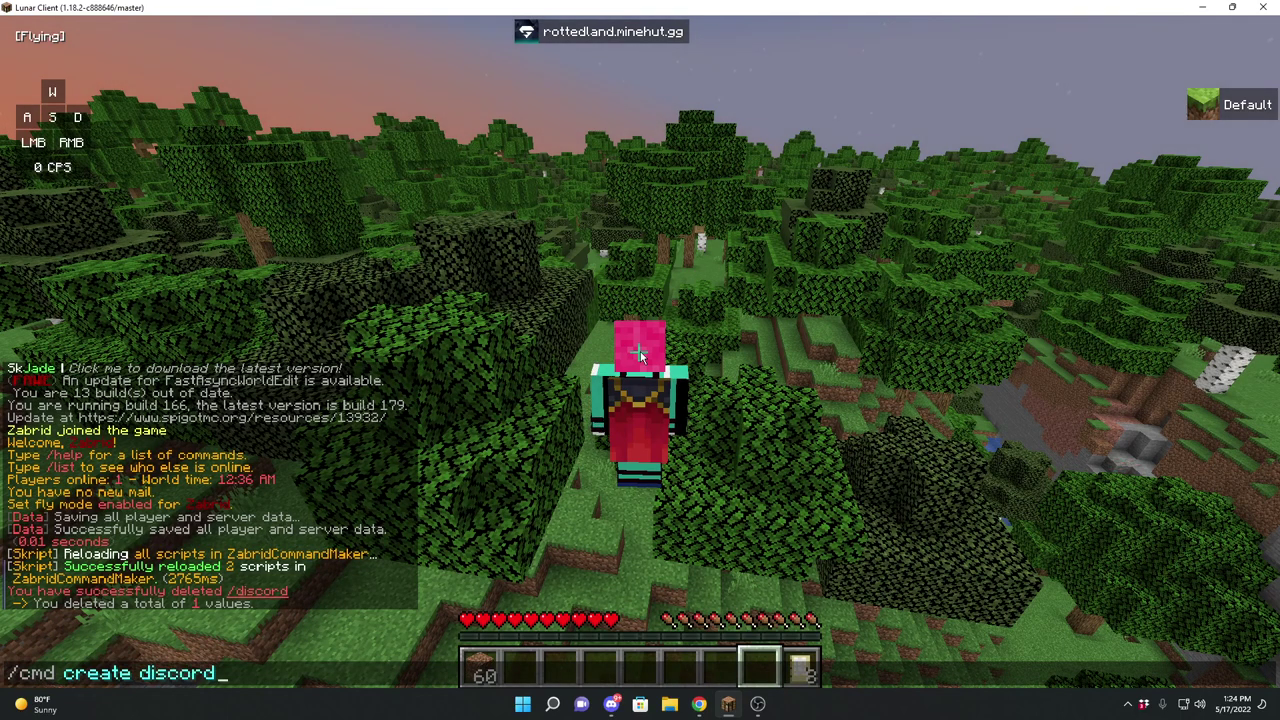
key(Return)
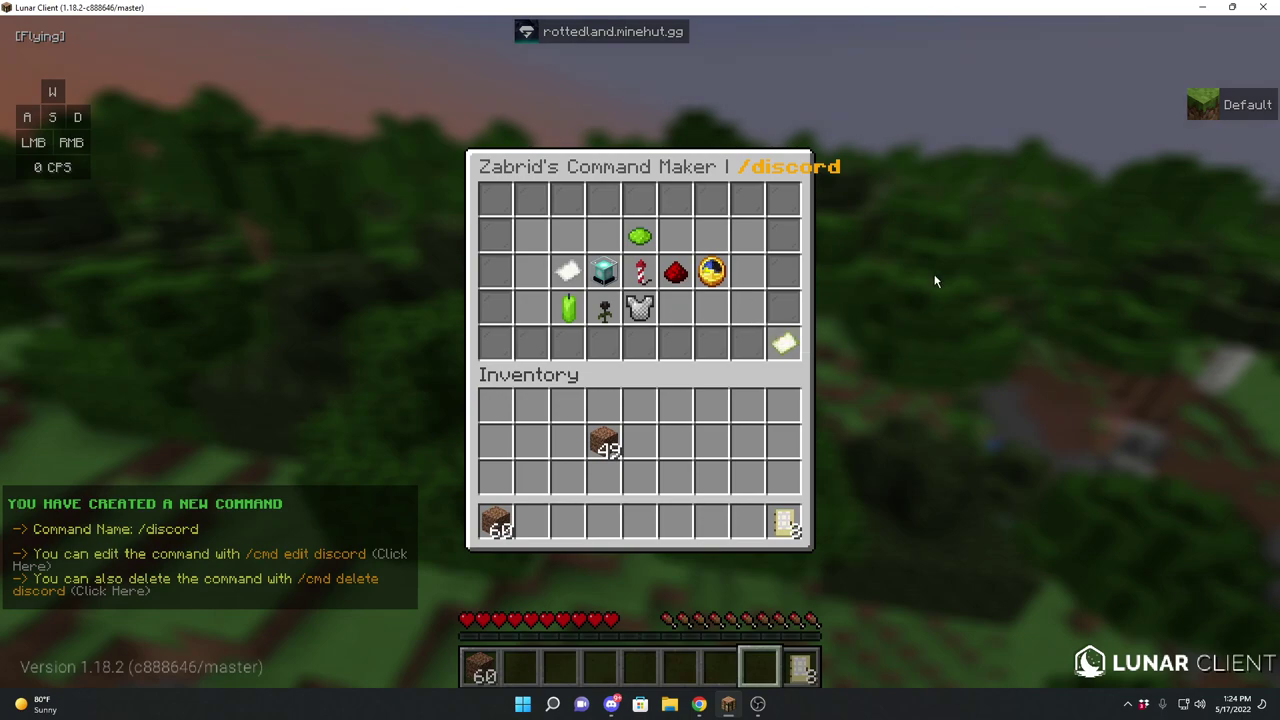
- Switch the /discord command off and back on repeatedly, leaving it enabled
click(643, 234)
click(643, 234)
click(644, 234)
click(643, 235)
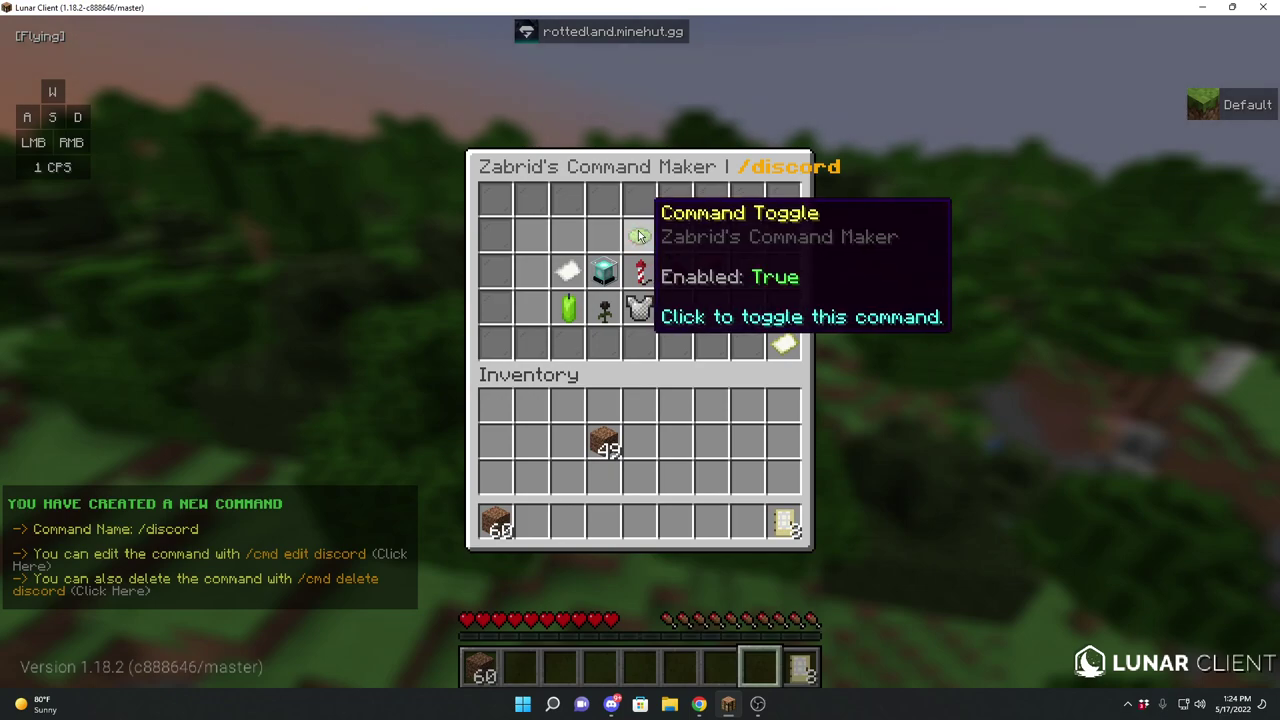
click(640, 235)
click(640, 235)
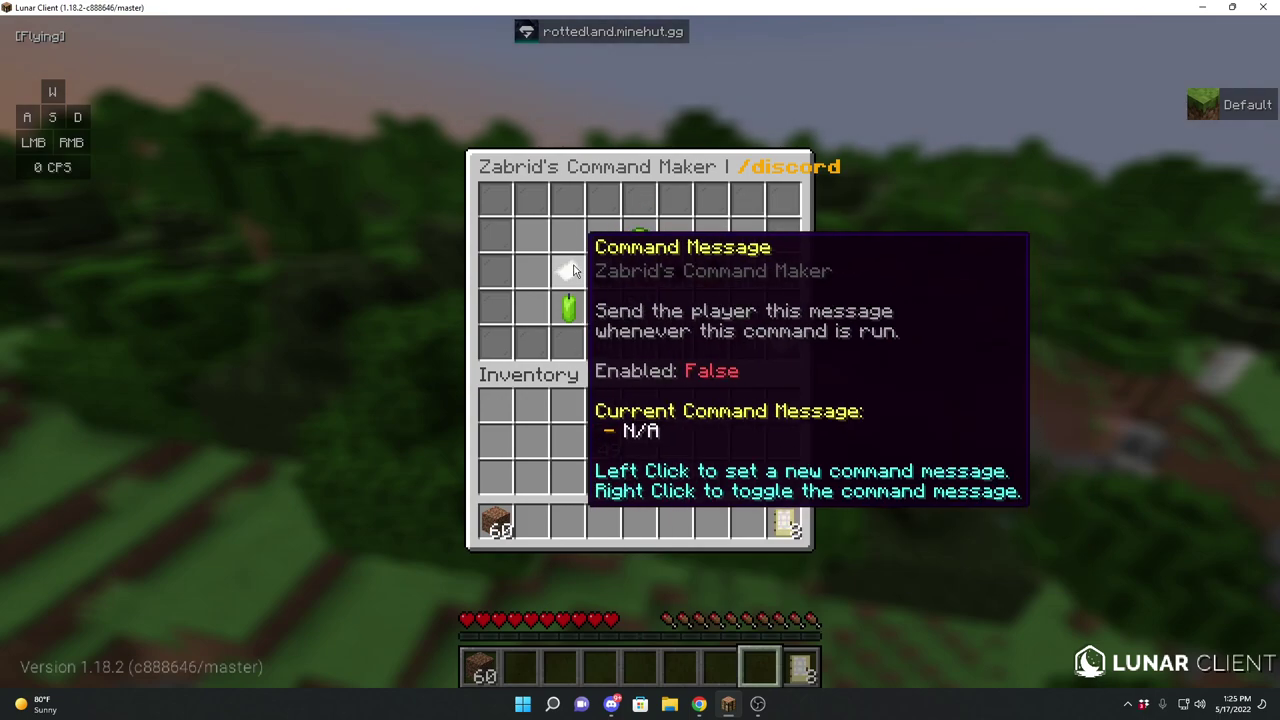
- Enable the Command Message option of /discord and start setting a new command message
right_click(572, 268)
right_click(572, 268)
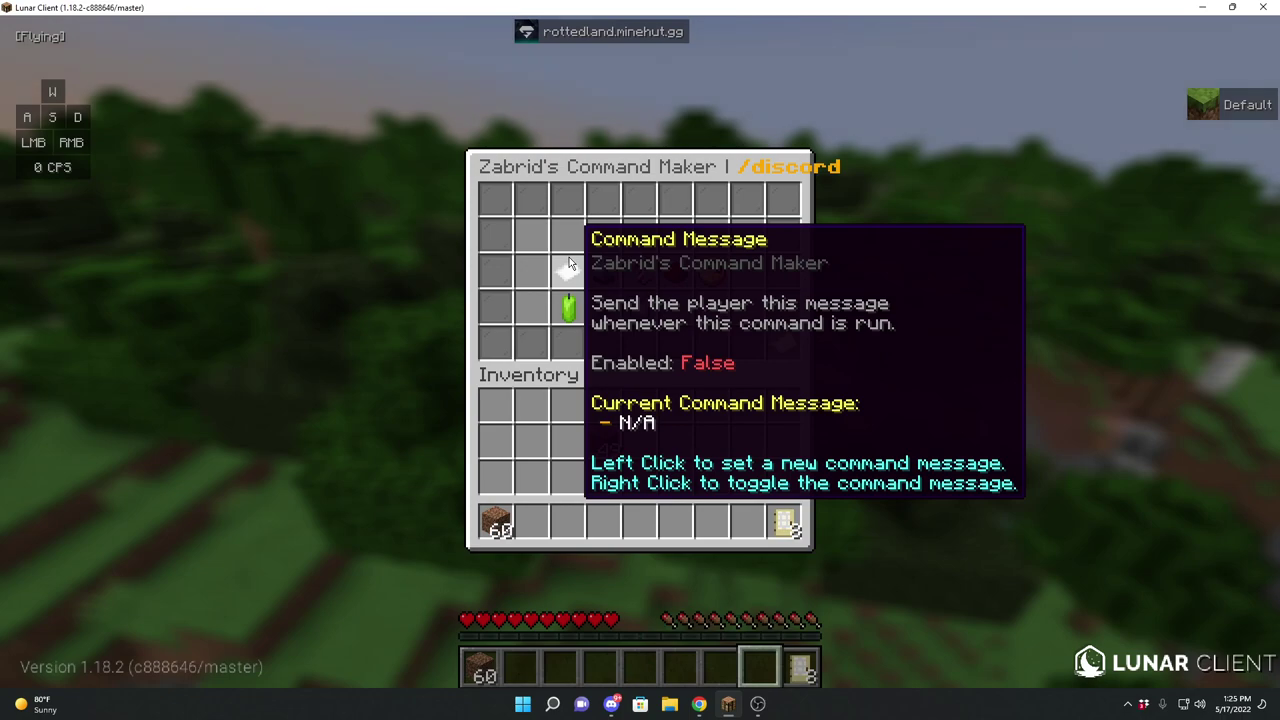
right_click(569, 260)
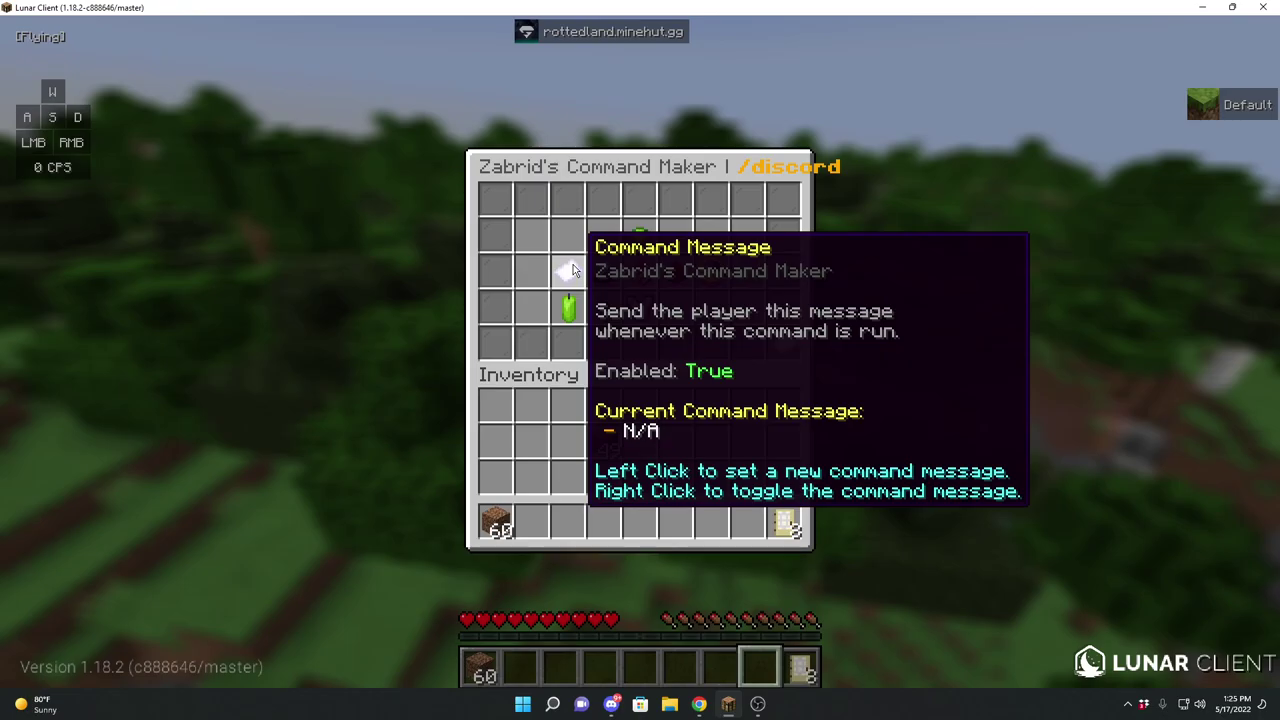
click(572, 270)
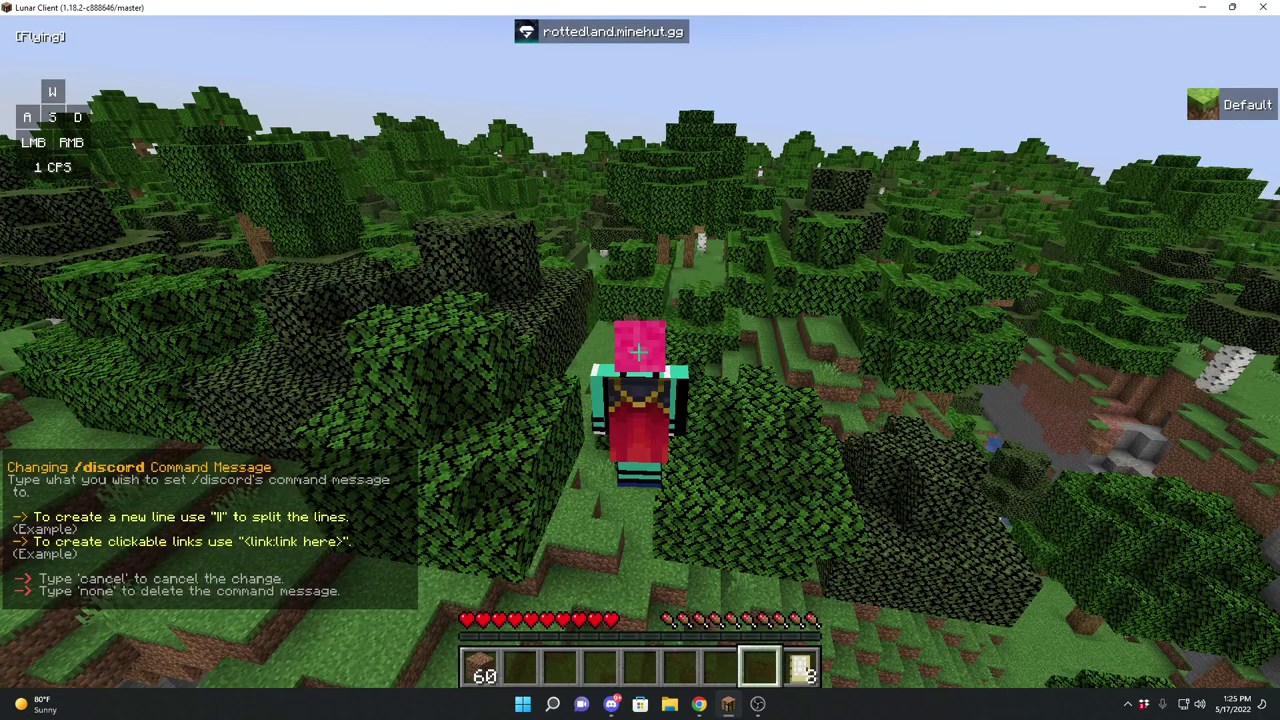
- Fill the chat entry with the new-line example "§7Line 1 of the message||§aLine 2 of the message"
key(slash)
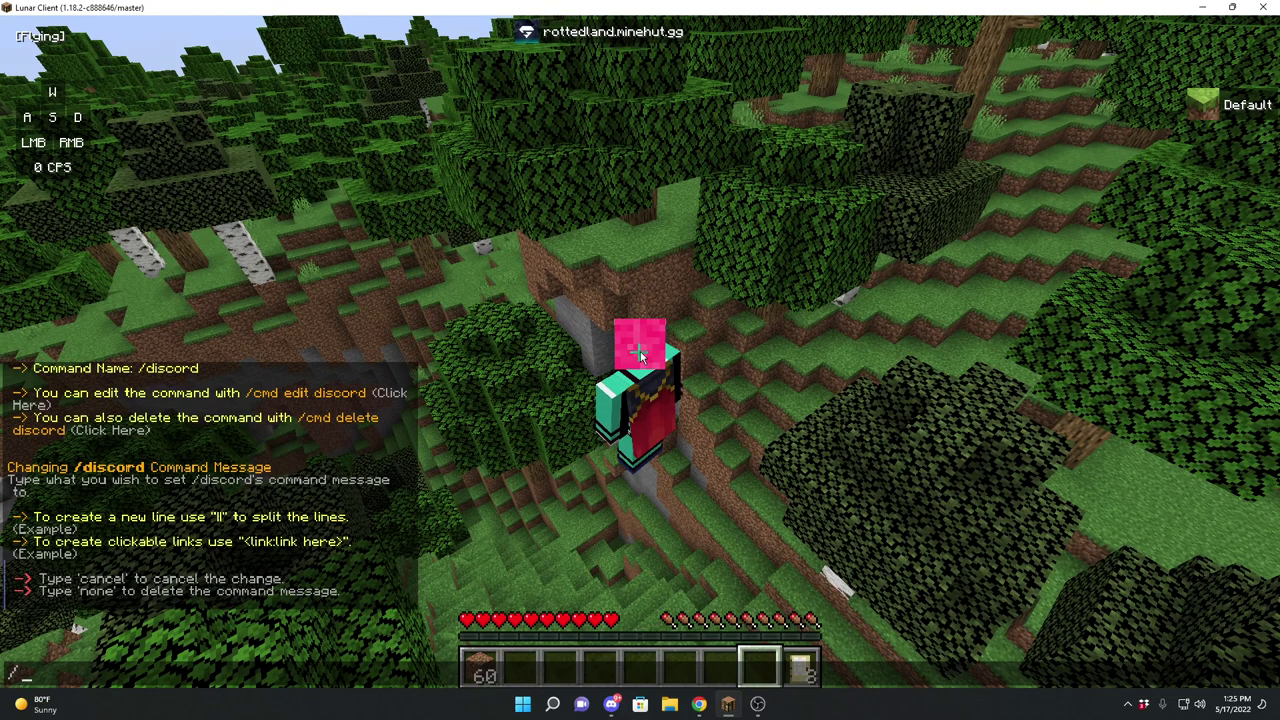
key(BackSpace)
text(||)
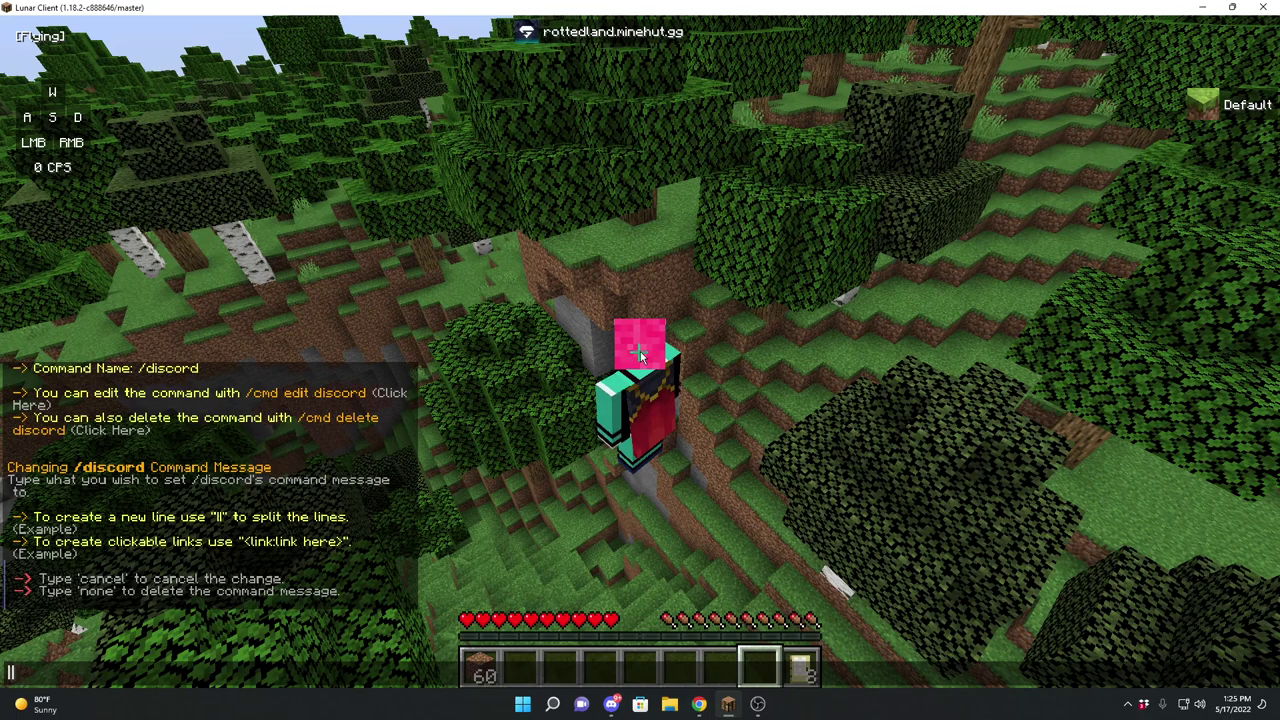
text(§7Line 1 of the message||§aLine 2 of the message)
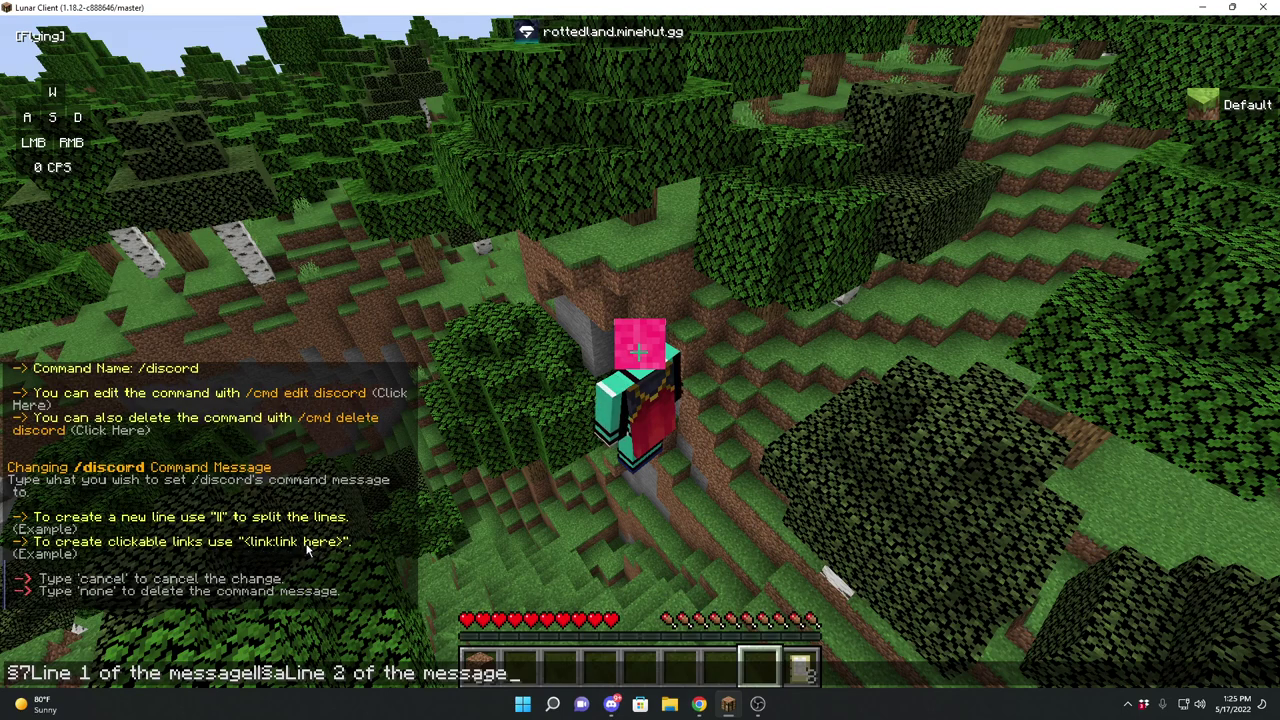
click(38, 553)
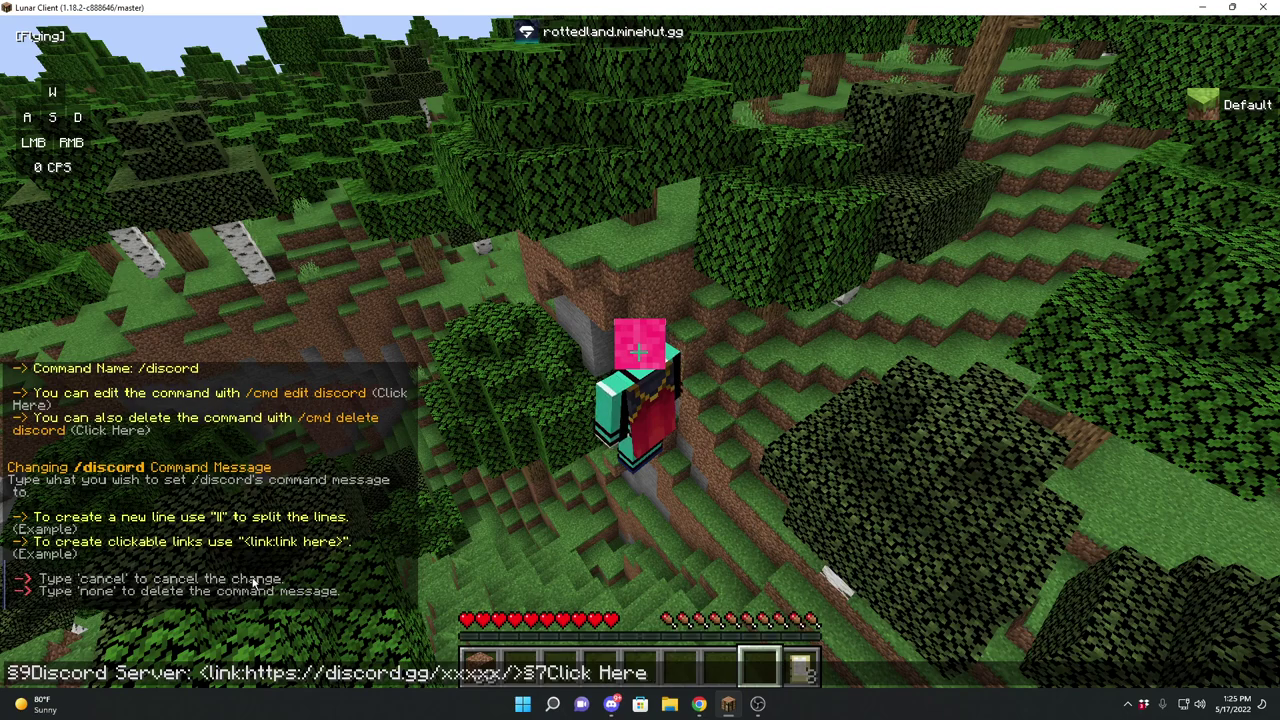
click(20, 673)
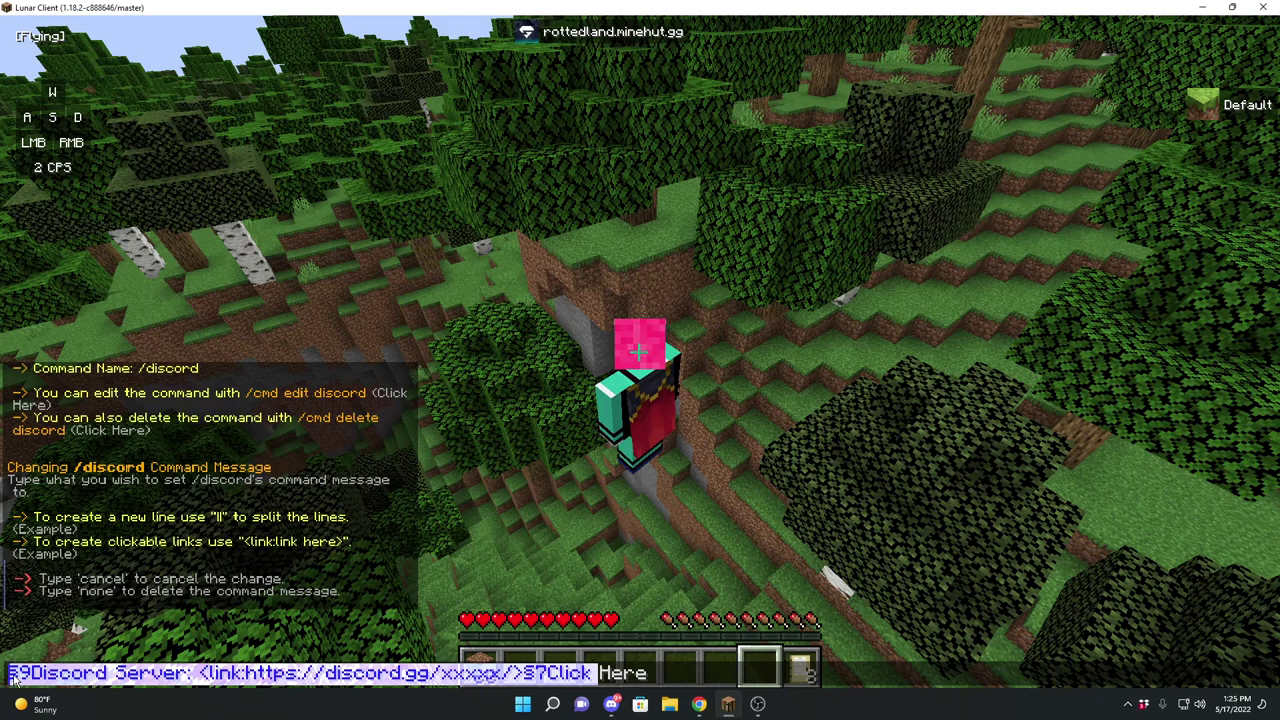
click(604, 673)
key(Left)
key(Left)
key(Left)
key(Left)
key(Left)
key(Left)
key(Left)
key(Left)
key(Left)
key(Left)
key(Left)
key(Left)
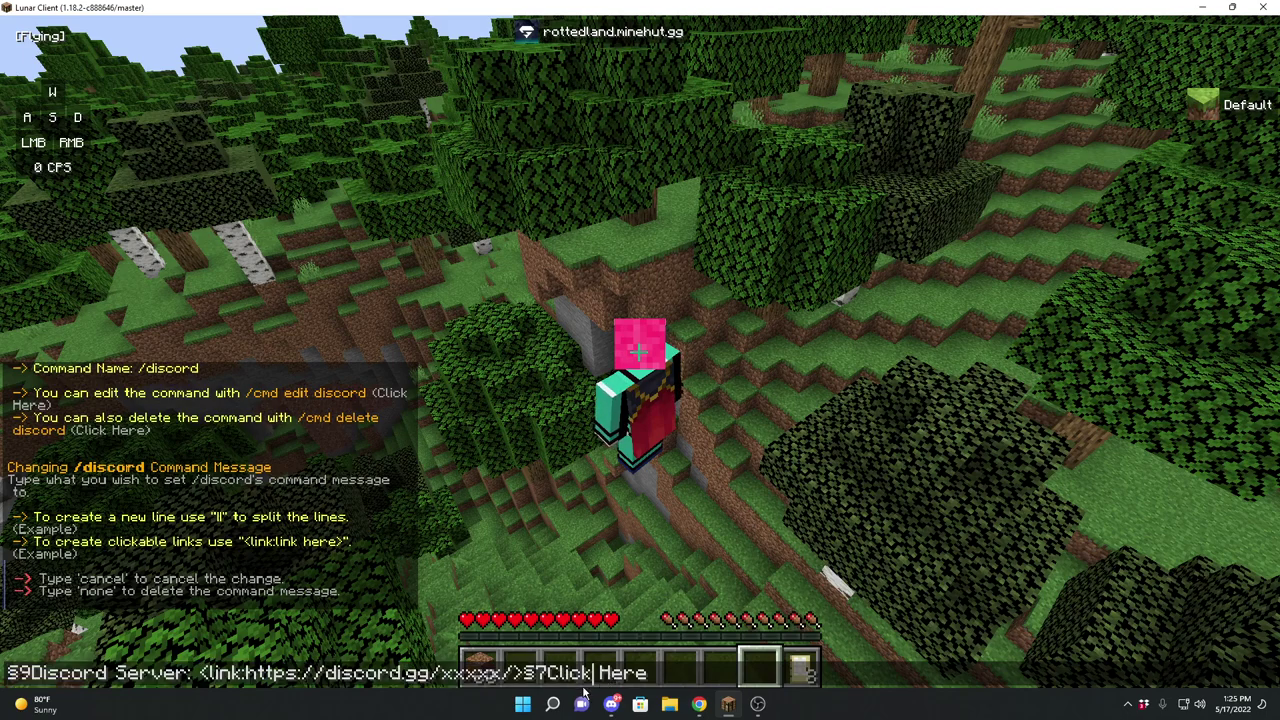
click(534, 673)
key(BackSpace)
text(&)
key(ctrl+a)
click(534, 665)
key(Home)
key(Delete)
text(&)
key(Return)
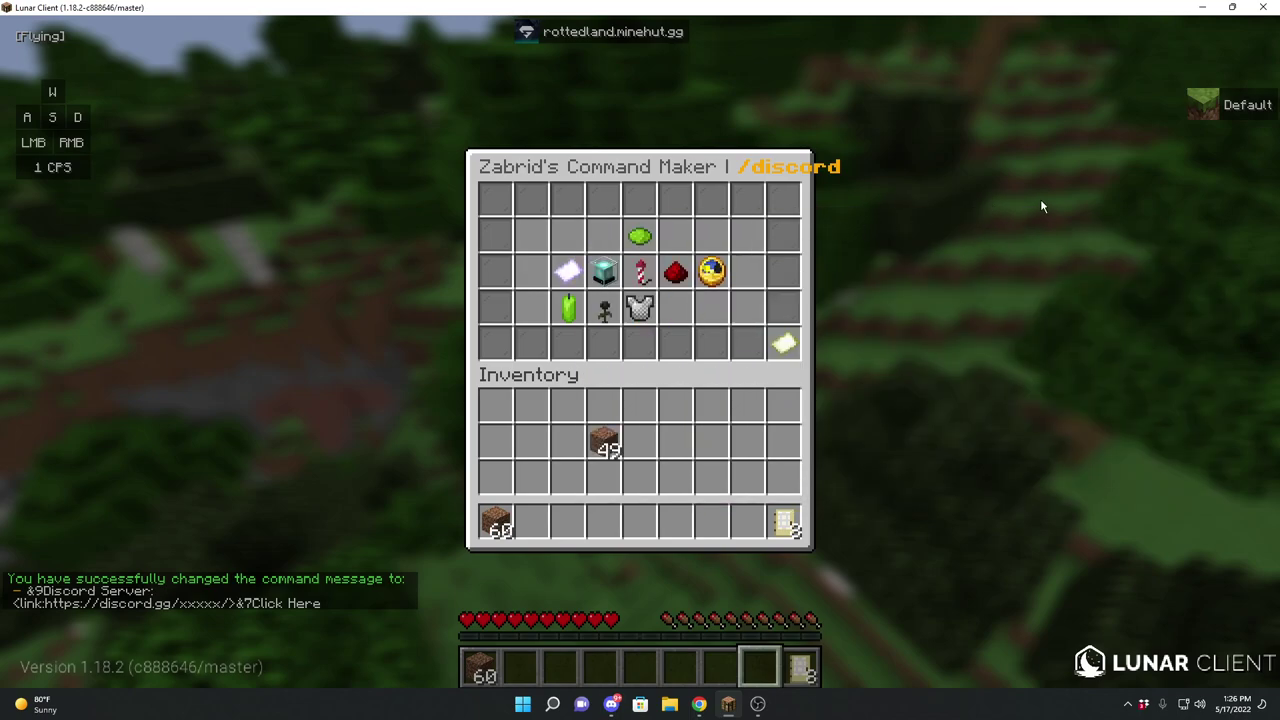
- Close the command editor and run "/discord" in chat to test its message
key(Escape)
text(/discord)
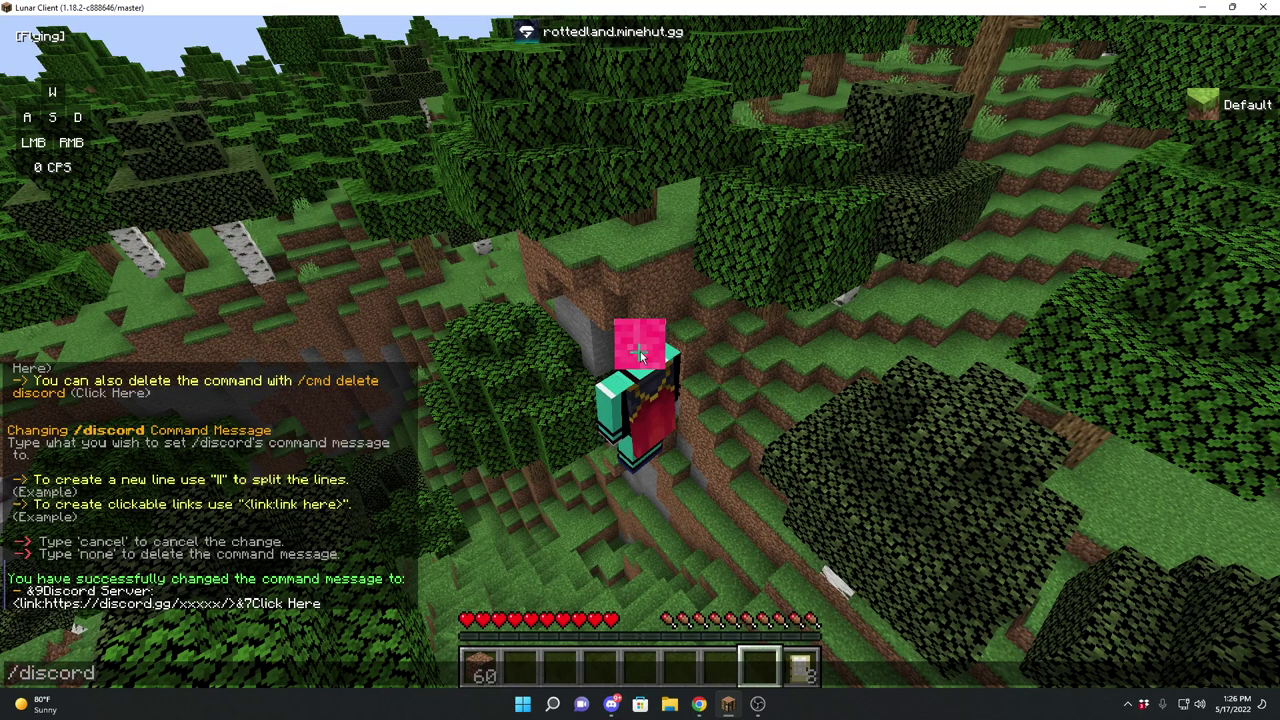
click(85, 673)
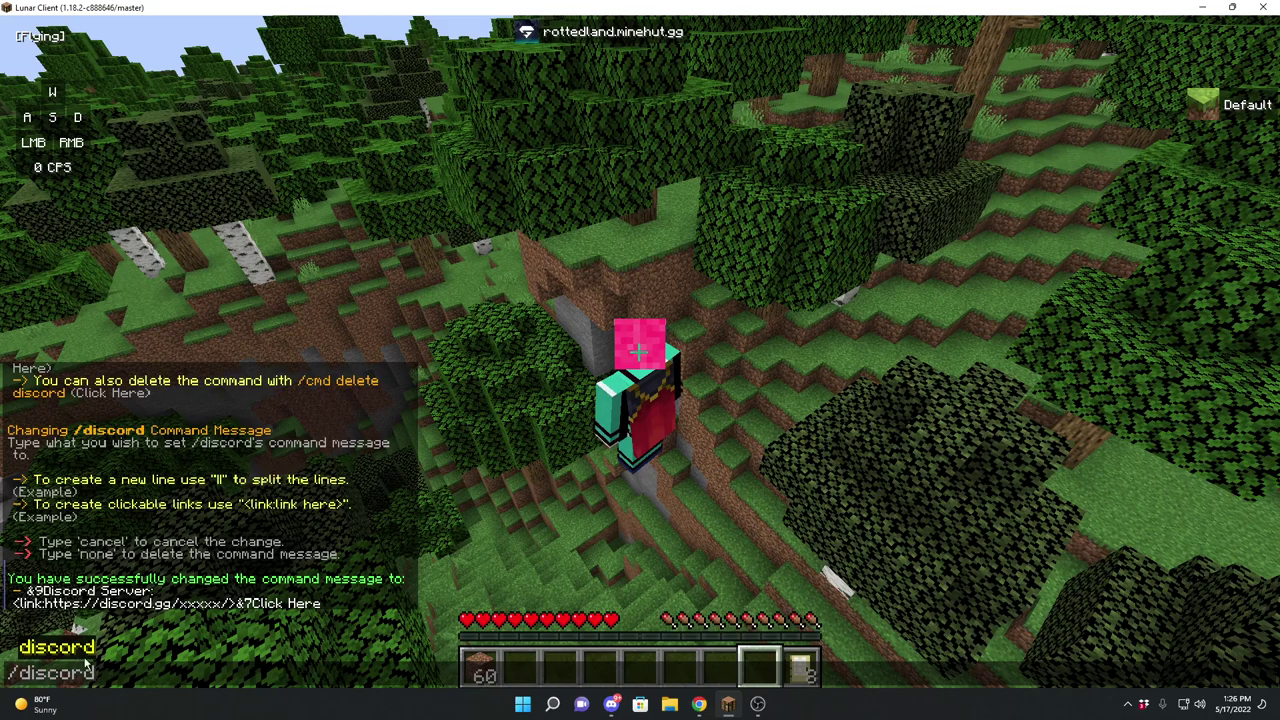
click(100, 675)
key(BackSpace)
key(BackSpace)
key(BackSpace)
key(BackSpace)
key(BackSpace)
key(BackSpace)
key(BackSpace)
text(discord)
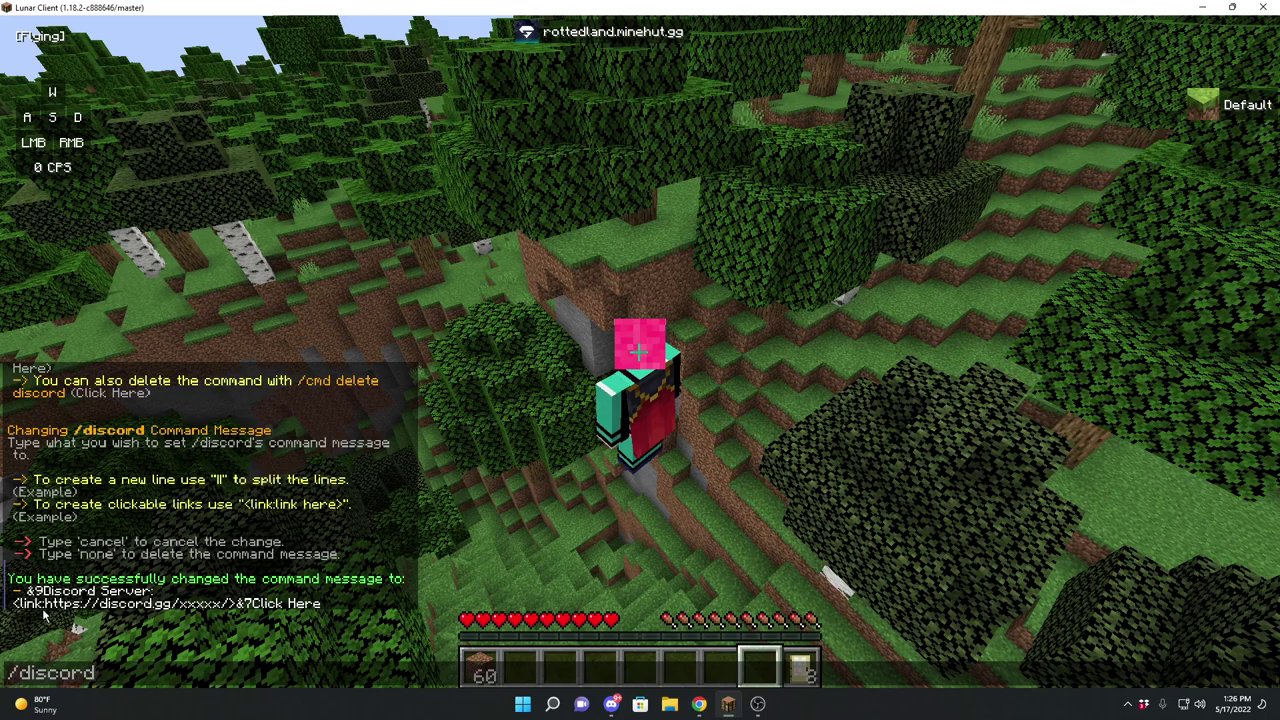
key(Return)
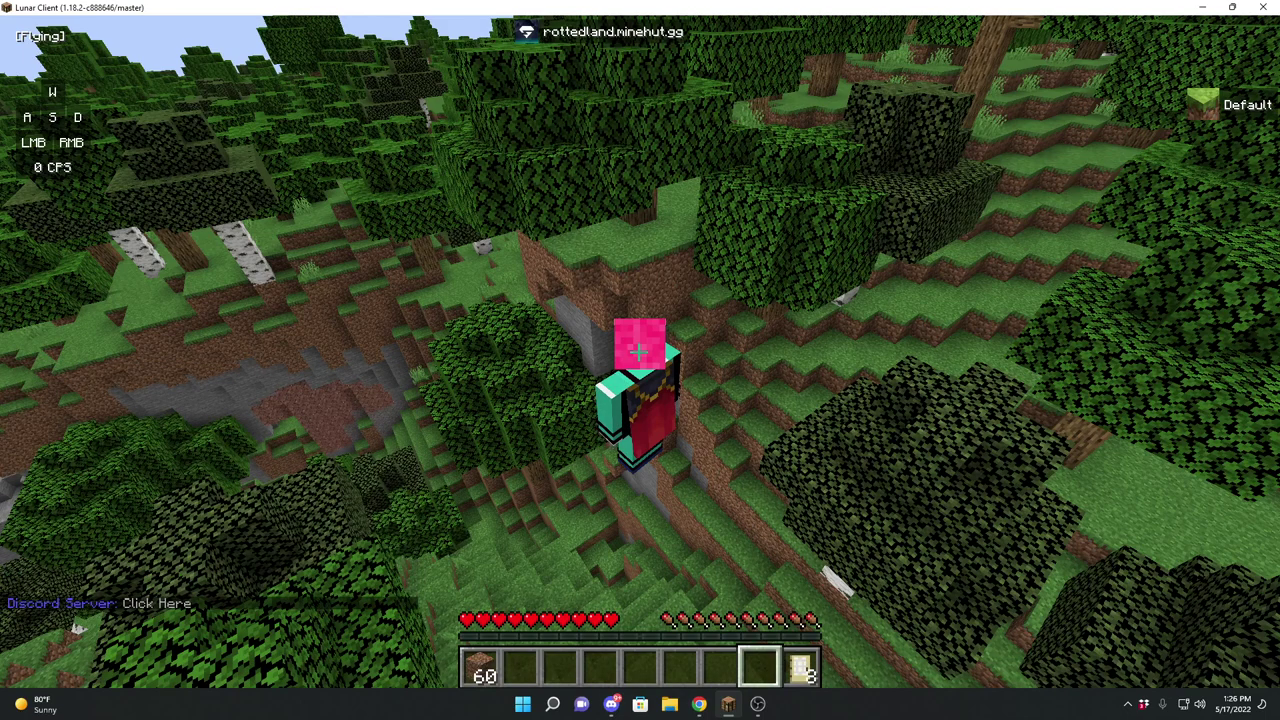
- Open the website prompt from the "Click Here" link in chat, dismiss it and return to the game
key(slash)
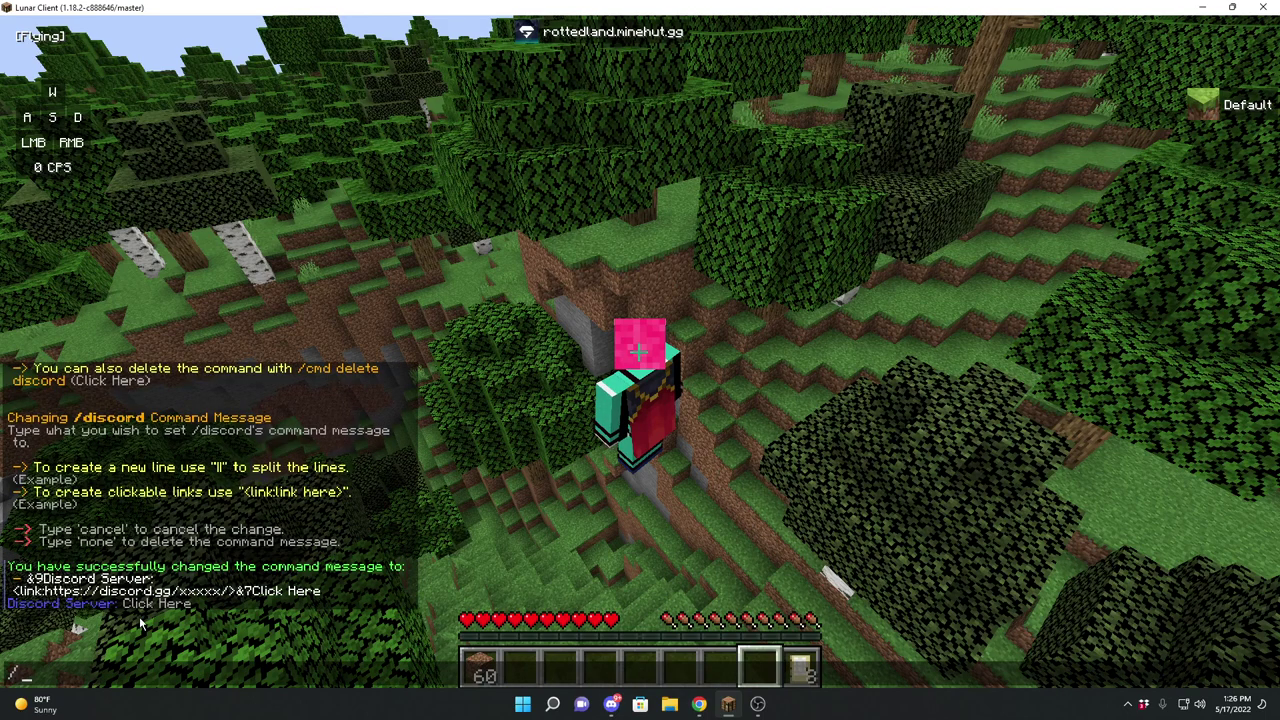
click(156, 604)
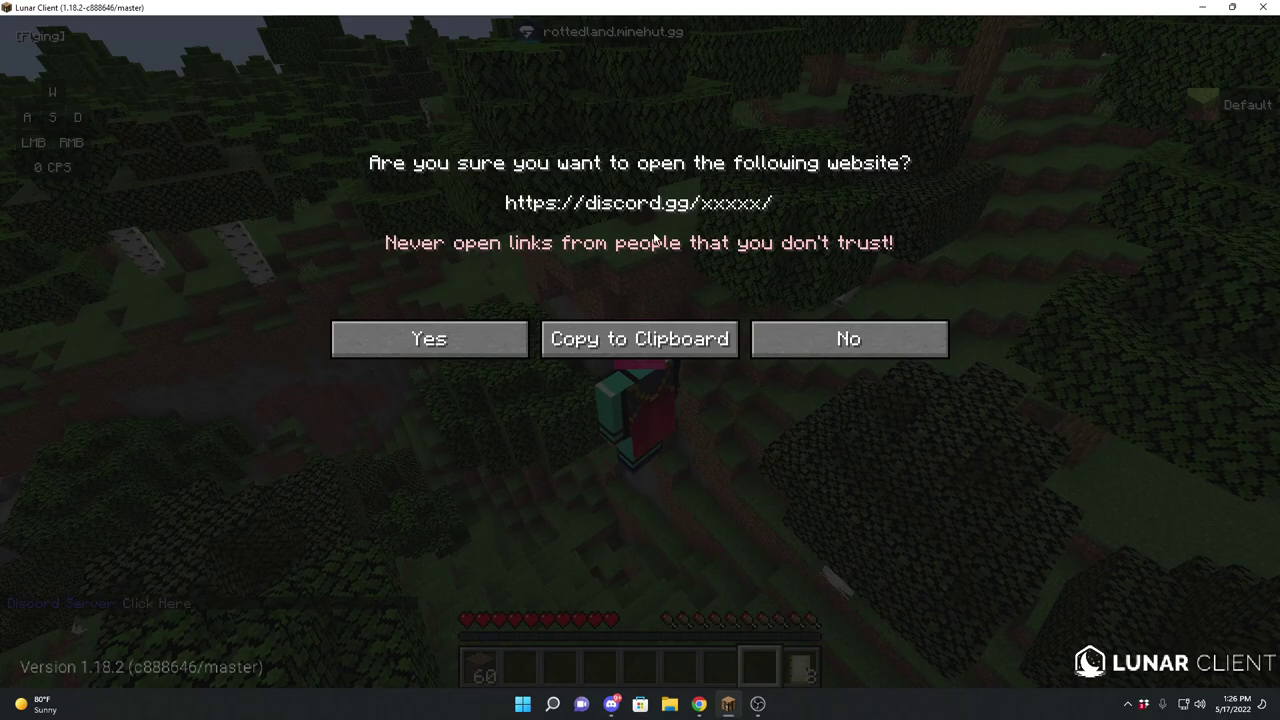
key(Escape)
text(w)
click(726, 344)
key(Escape)
key(Escape)
key(w)
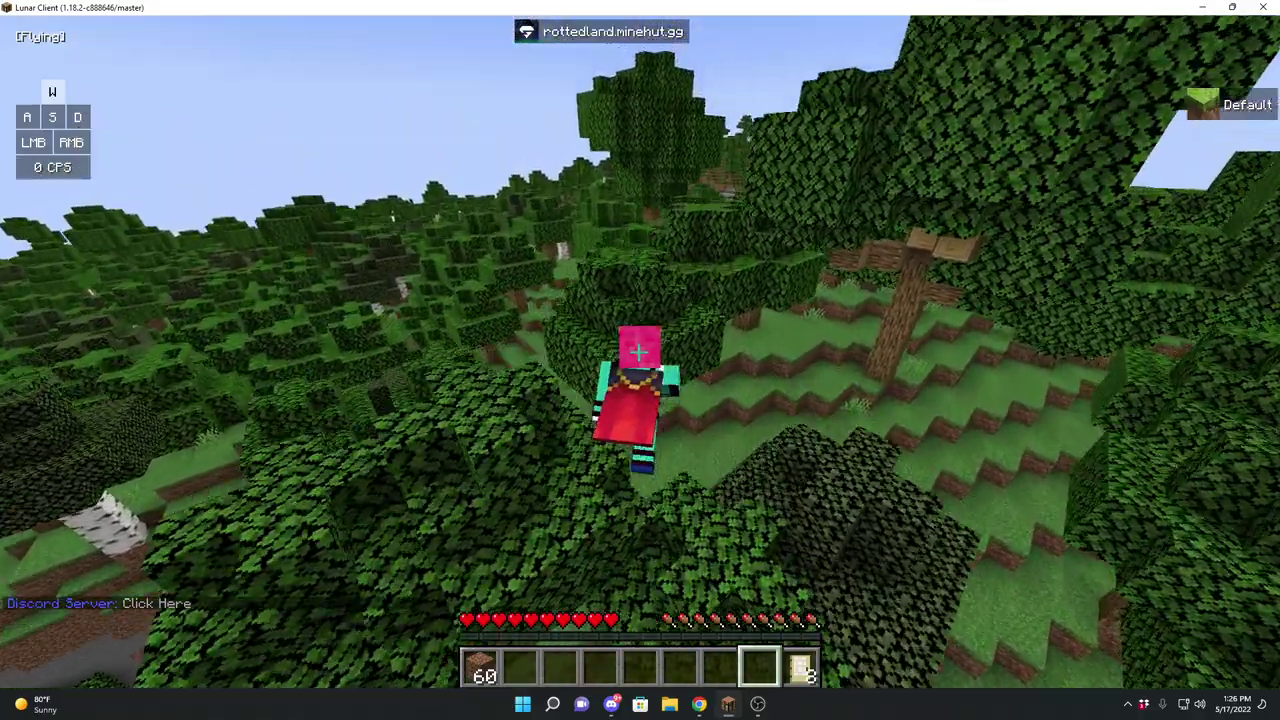
key(slash)
key(Up)
key(Up)
key(Up)
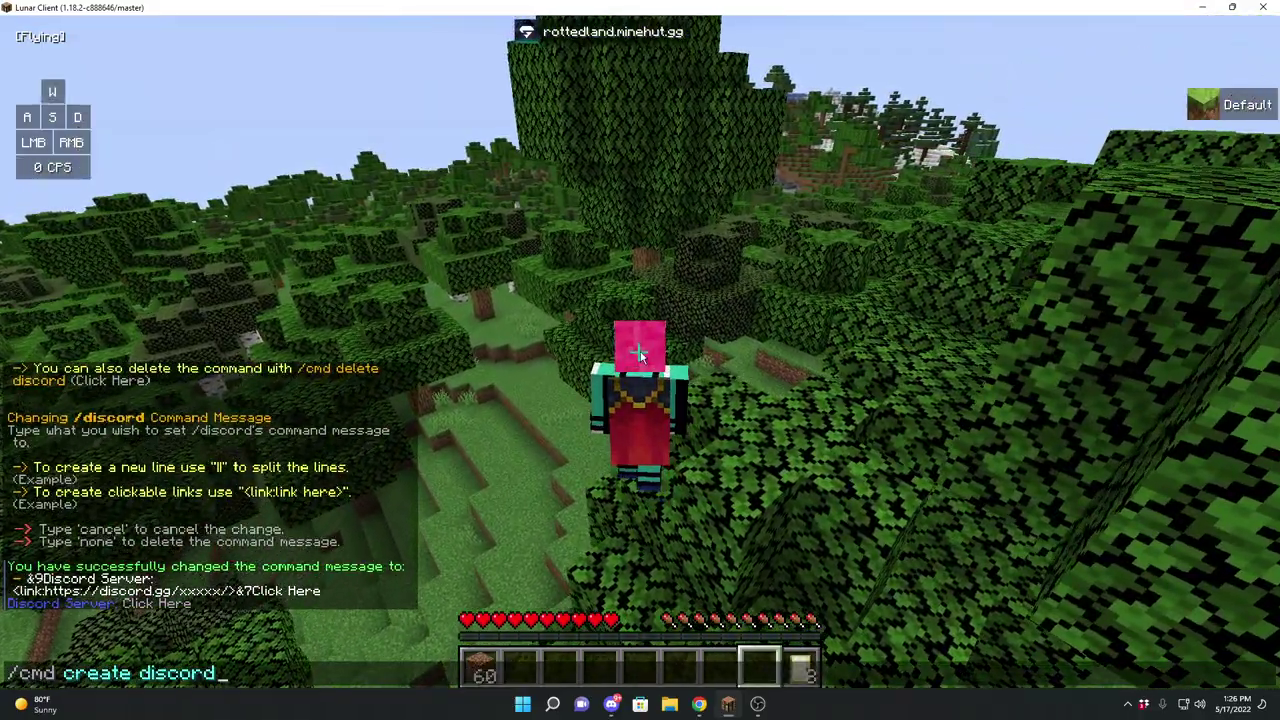
key(Up)
key(Escape)
- Open the command editor with "/cmd edit discord" and load the current command message into the chat entry
key(slash)
text(cmd edit disc)
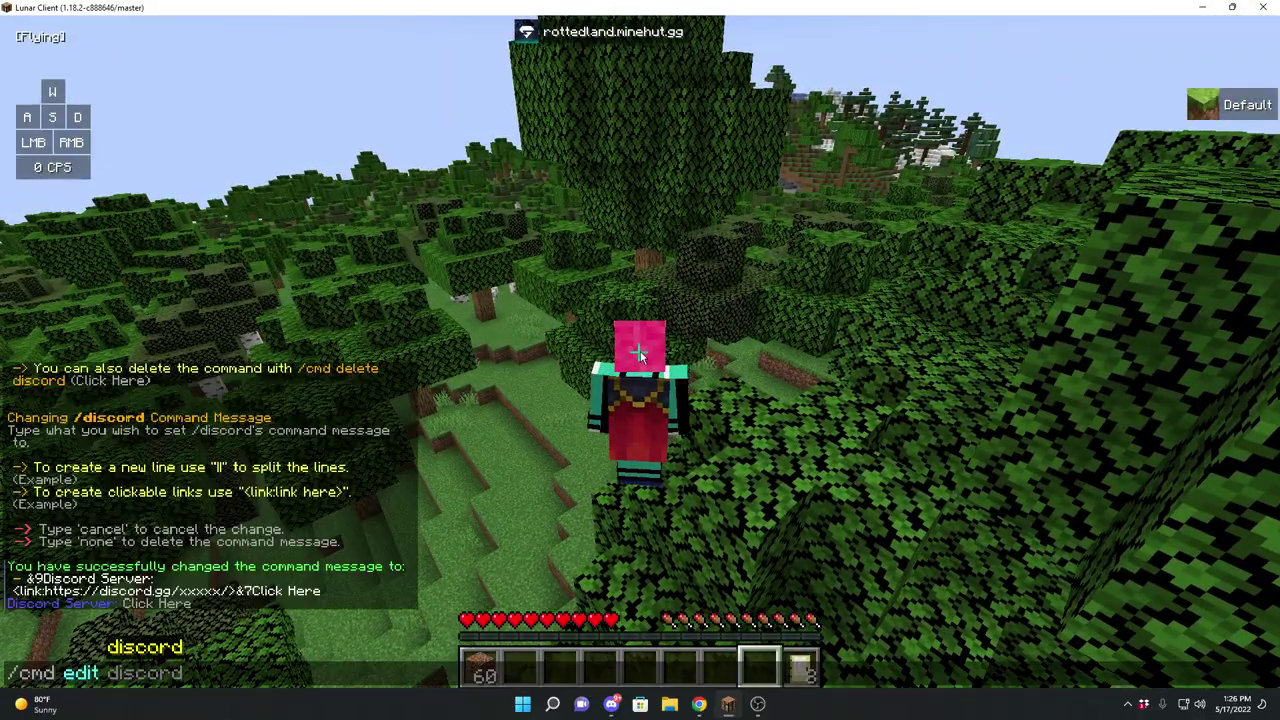
text(ord)
key(Return)
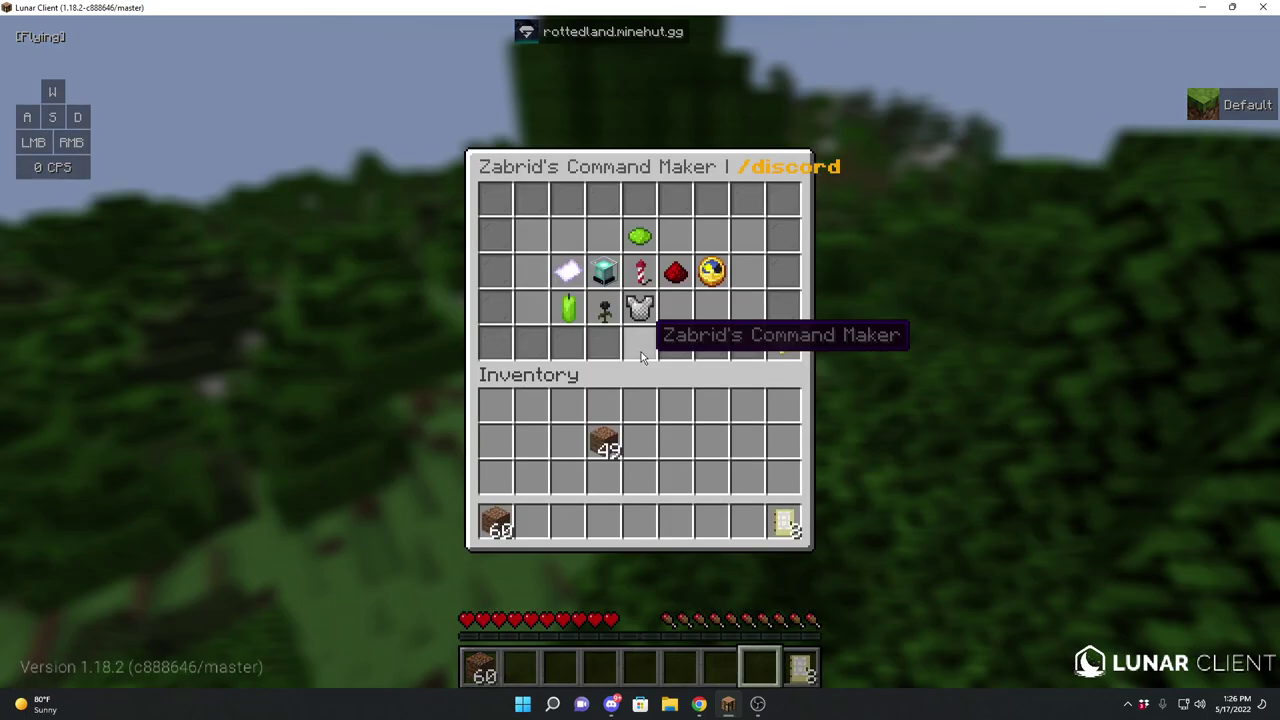
click(570, 266)
key(t)
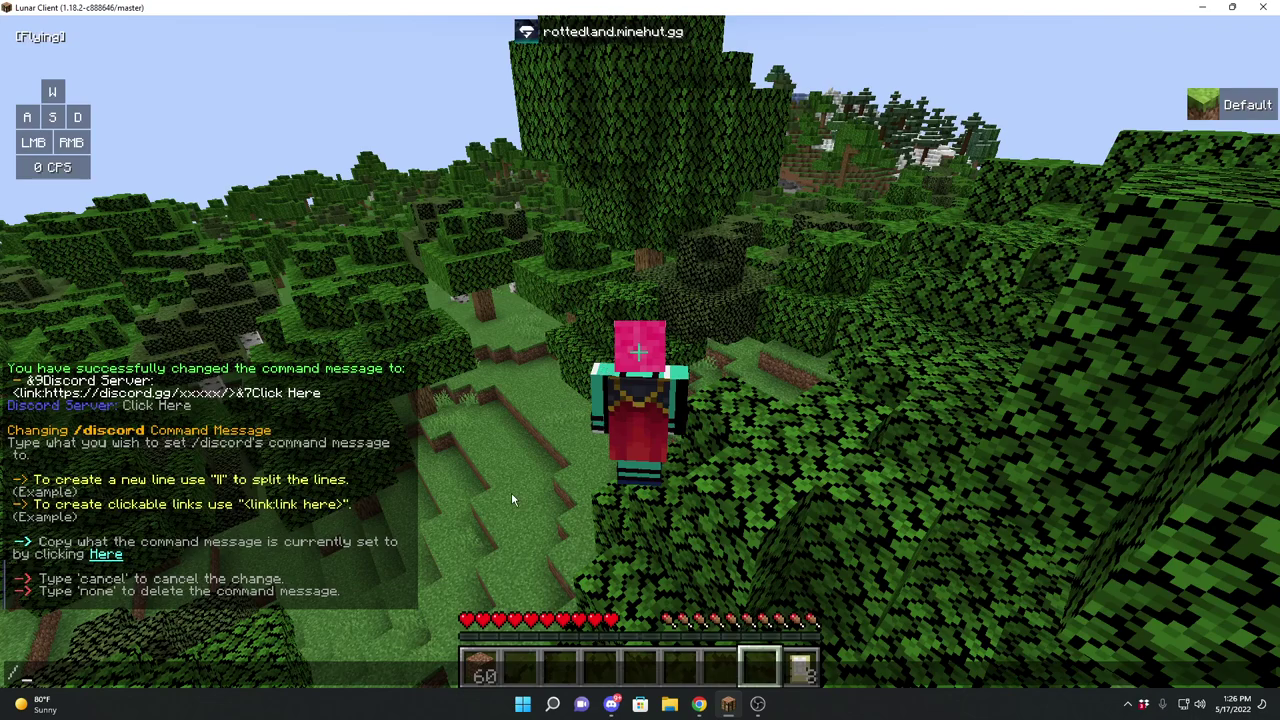
click(105, 555)
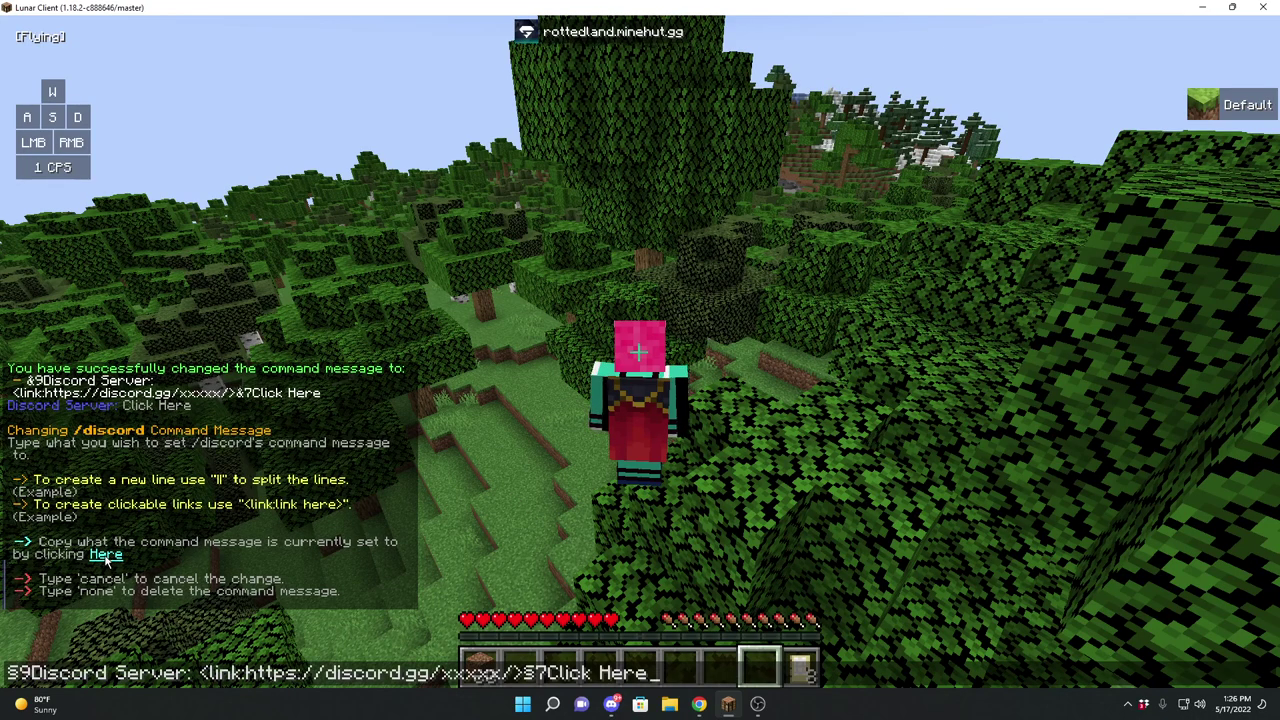
text(&7)
key(Delete)
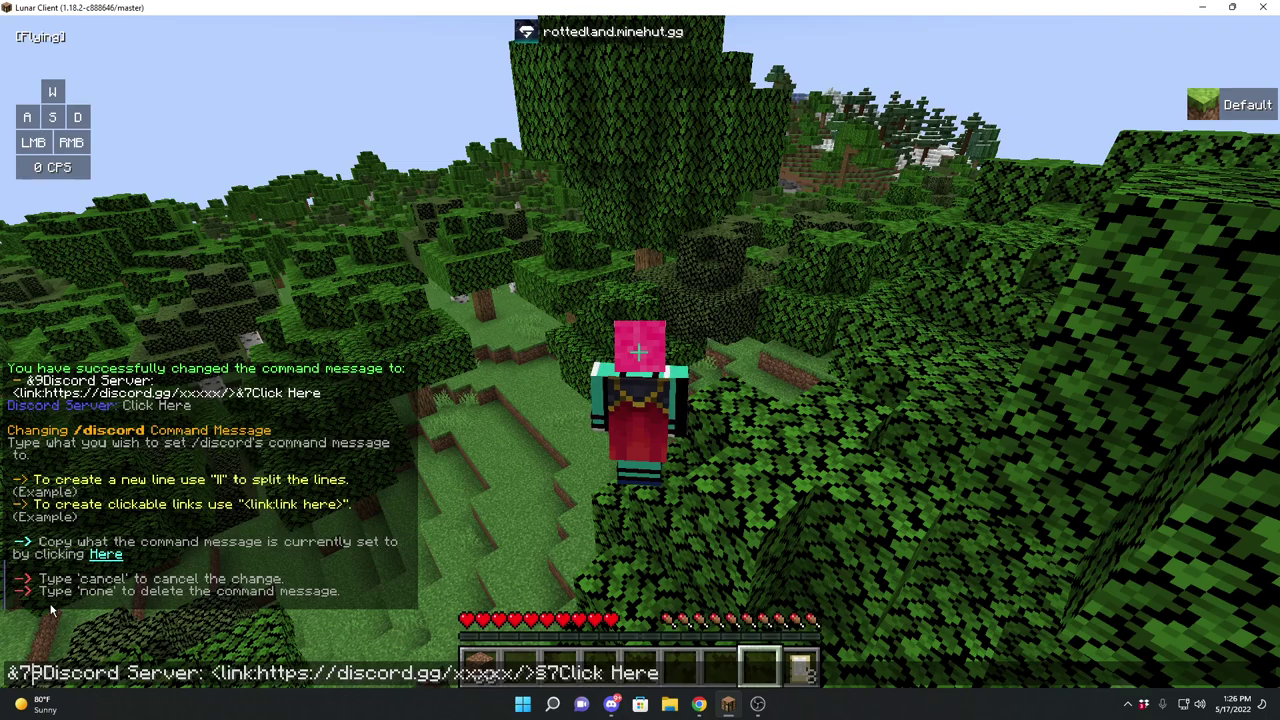
text(||&)
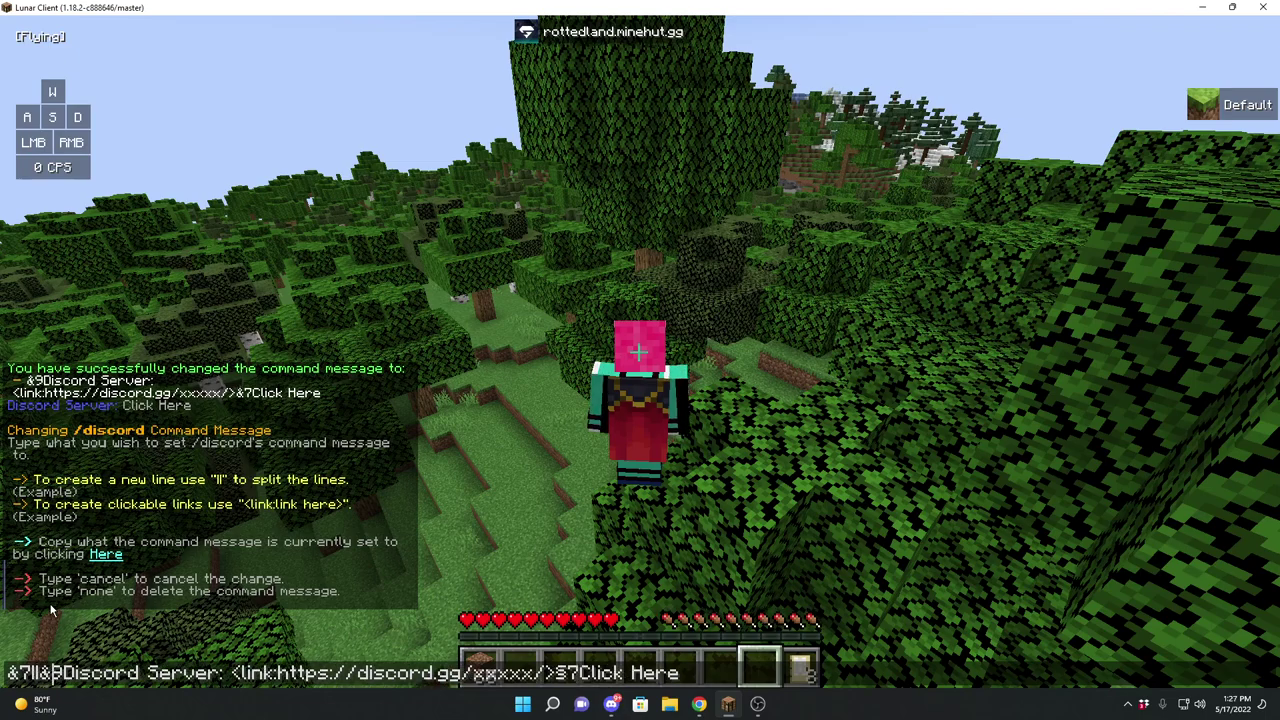
shift+click(556, 673)
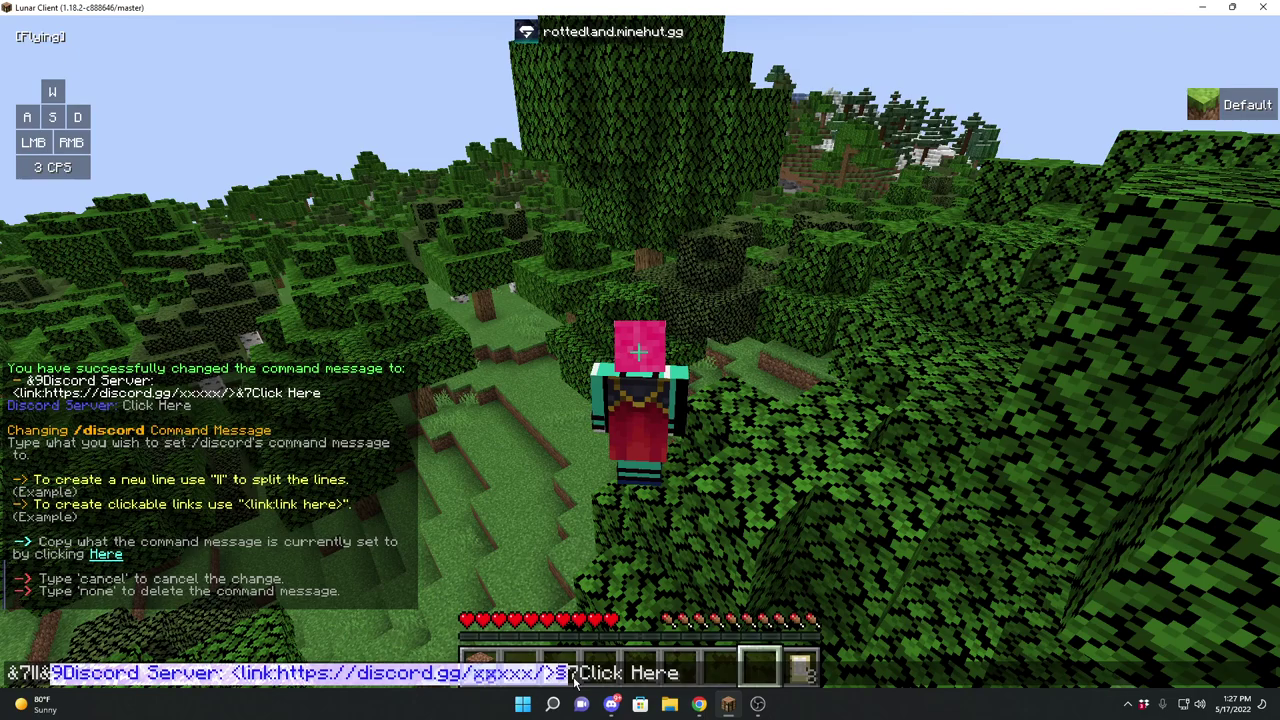
key(Left)
key(Delete)
text(&)
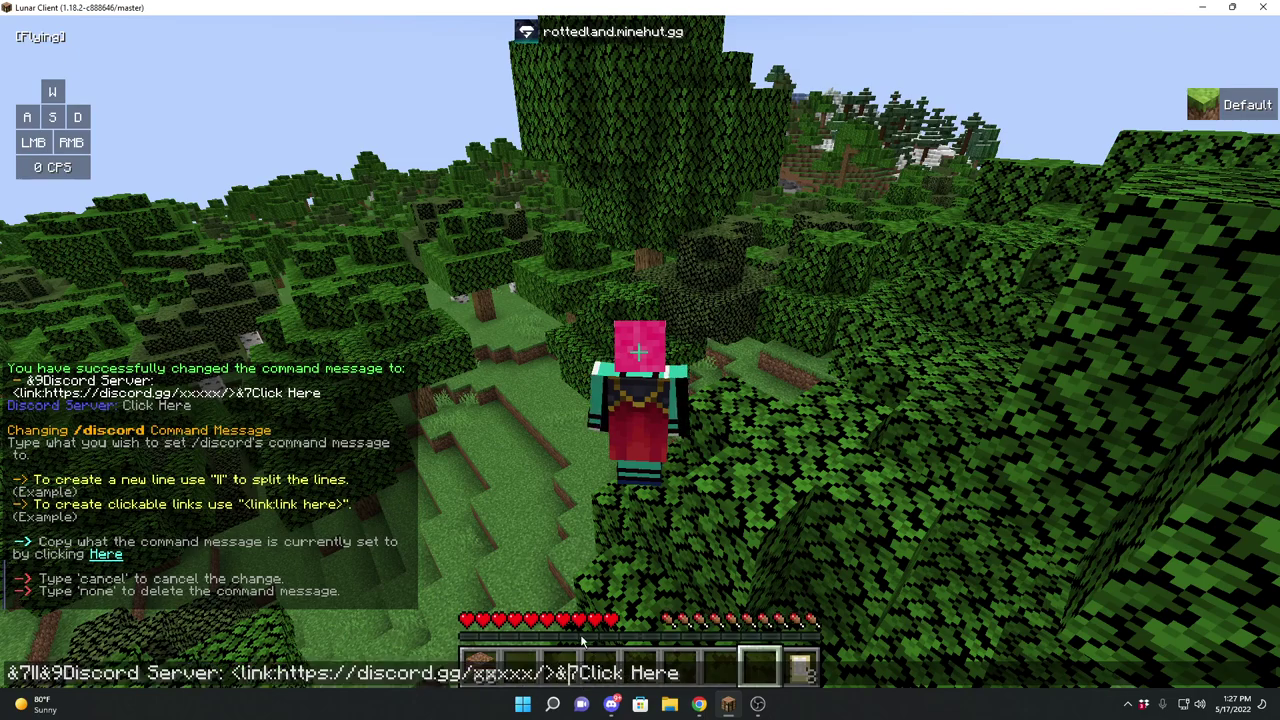
text(||&)
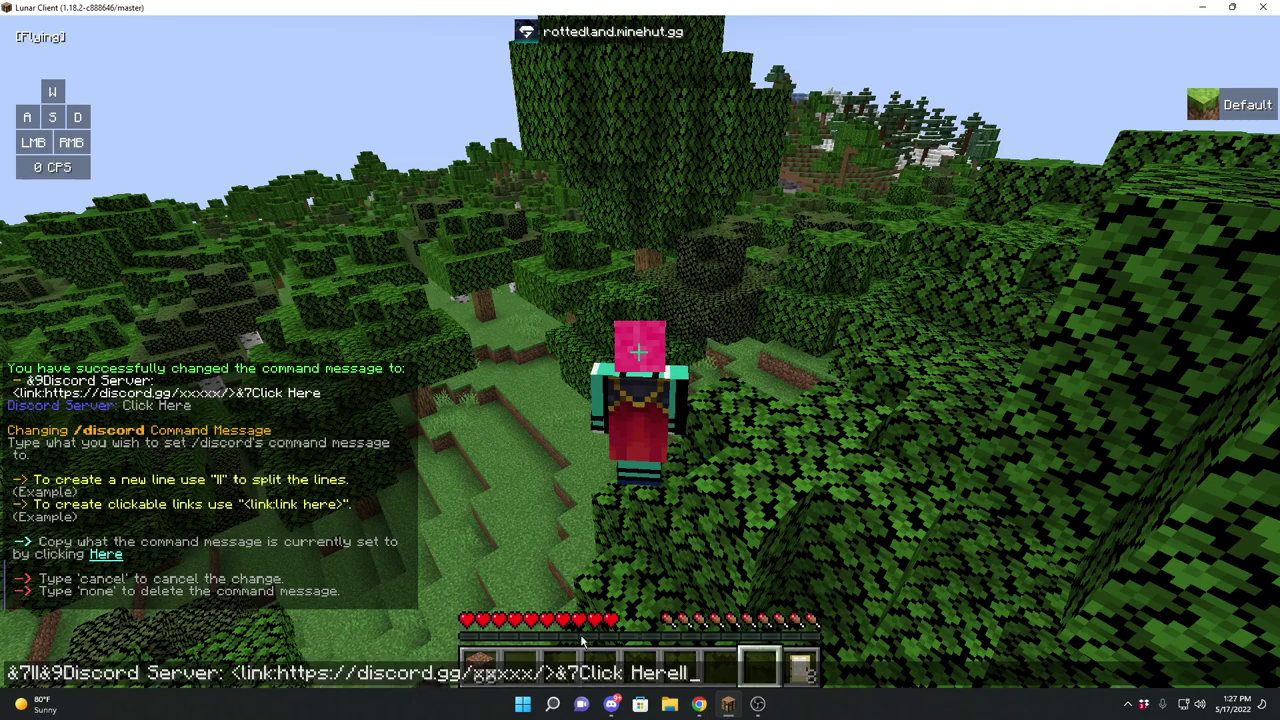
text(7)
key(Return)
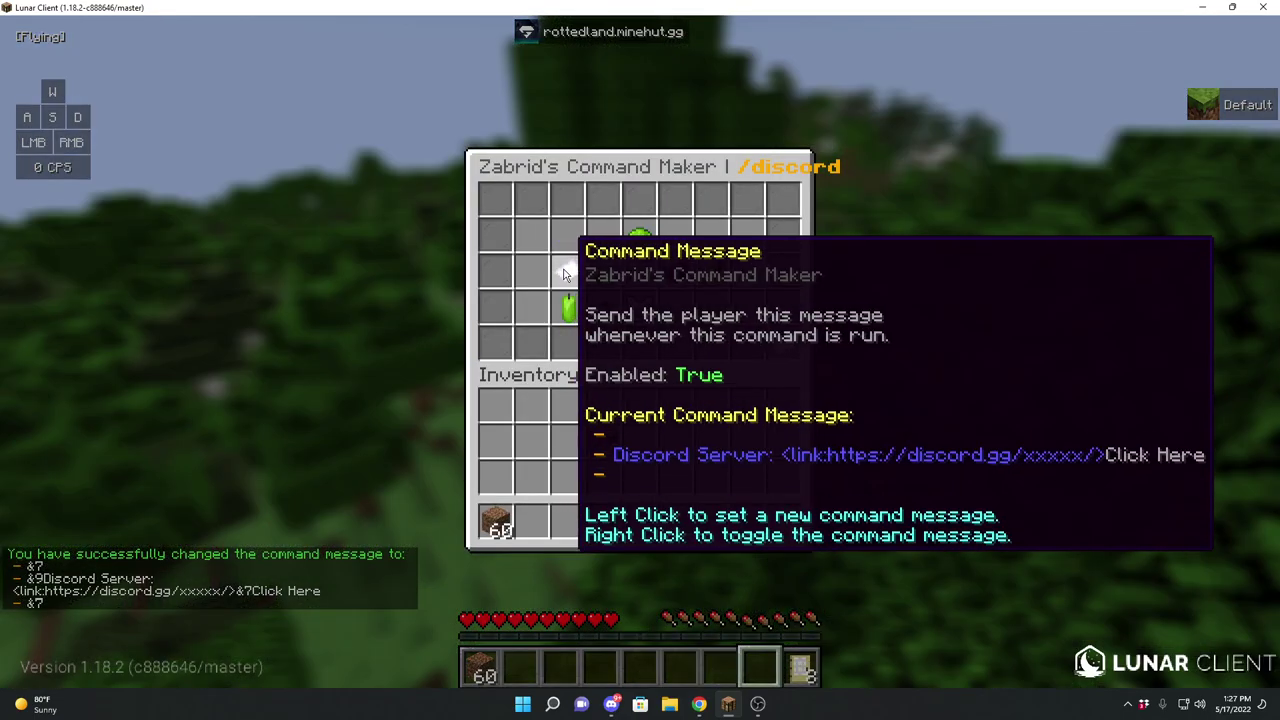
- Run "/discord" to test the multi-line message, open its "Click Here" link prompt and decline visiting the website
key(Escape)
text(/discord)
key(Return)
key(t)
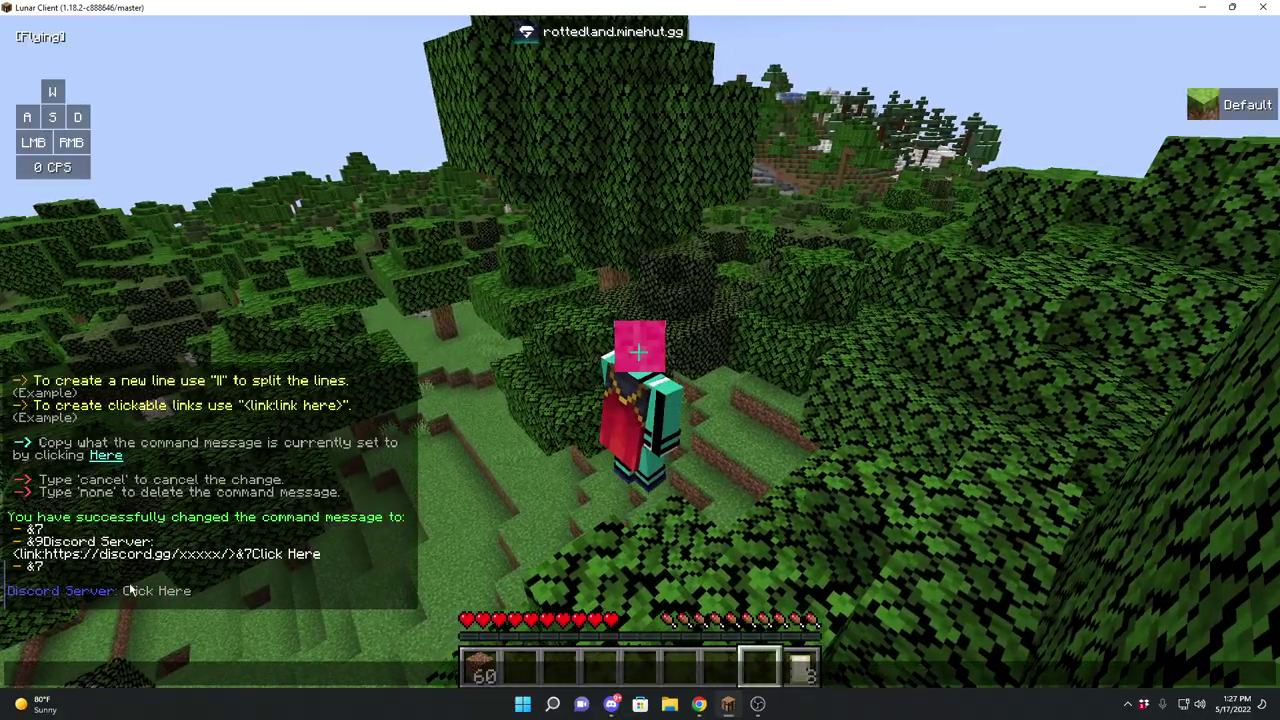
click(157, 591)
click(866, 349)
text(/)
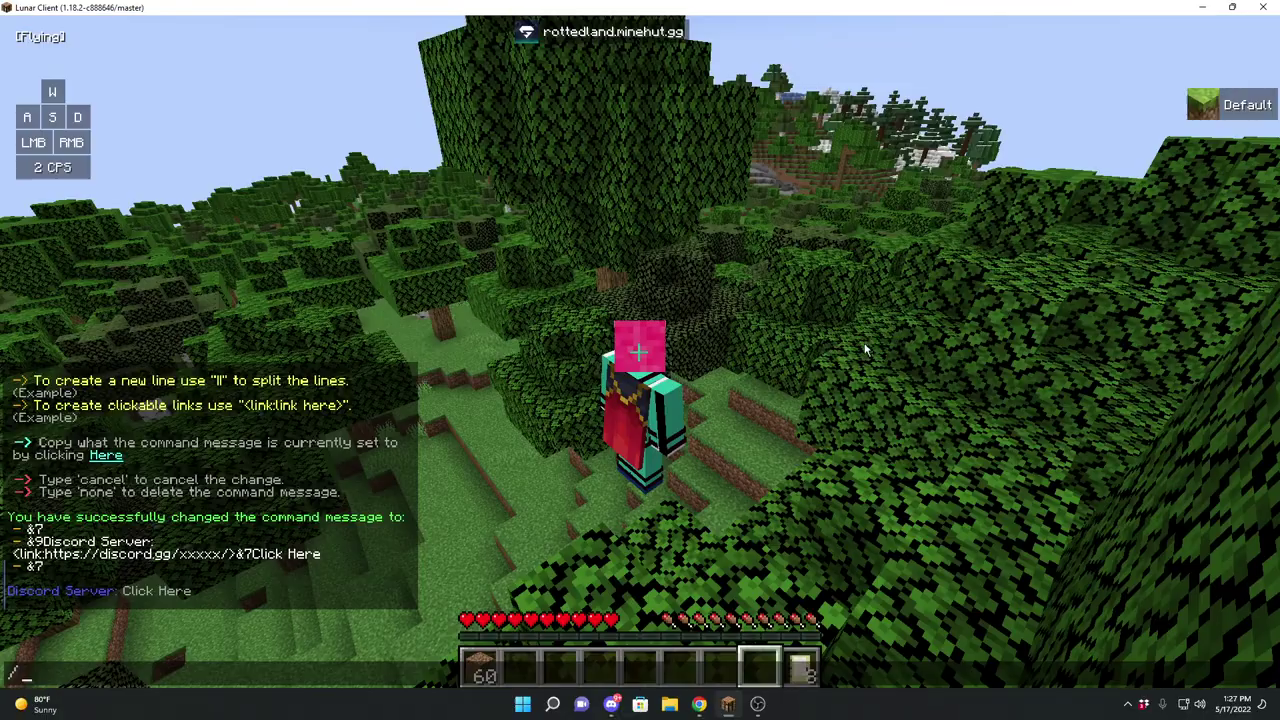
key(Escape)
- Move forward in first-person view and set the /discord command's teleport location to the player's current position
key(e)
key(e)
key(F5)
key(F5)
key(w)
key(/)
key(Up)
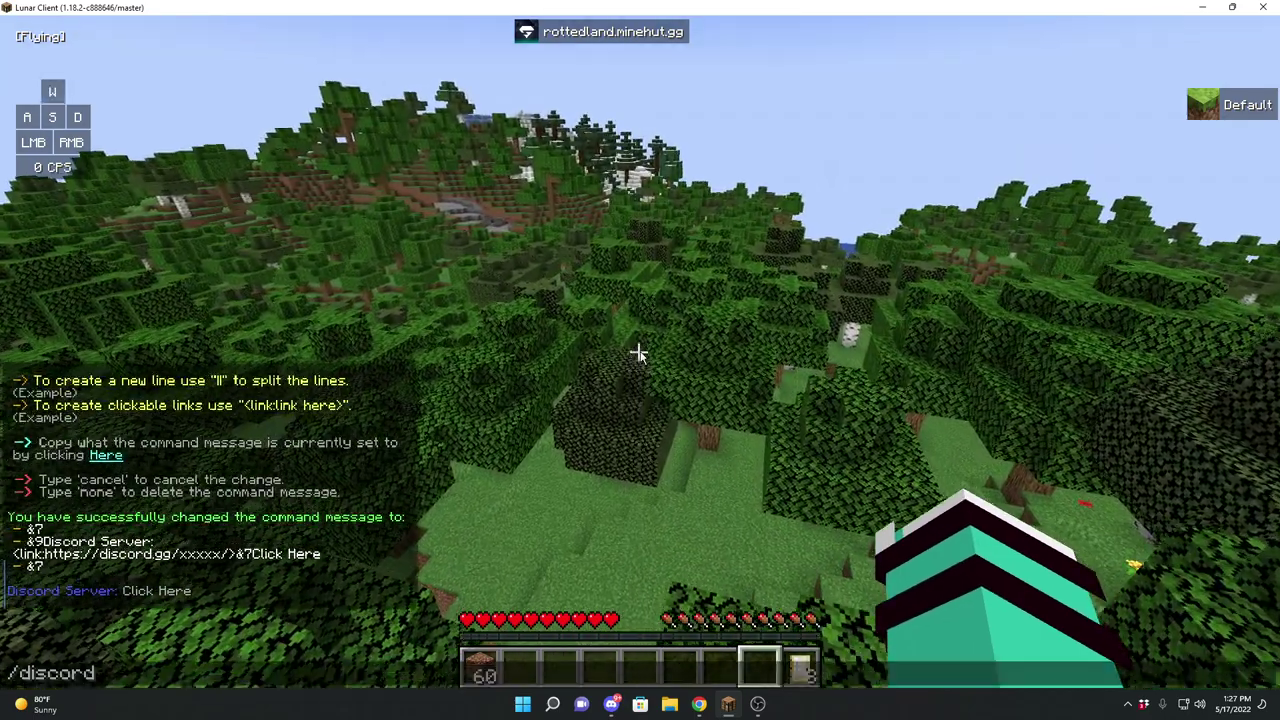
key(Up)
key(Return)
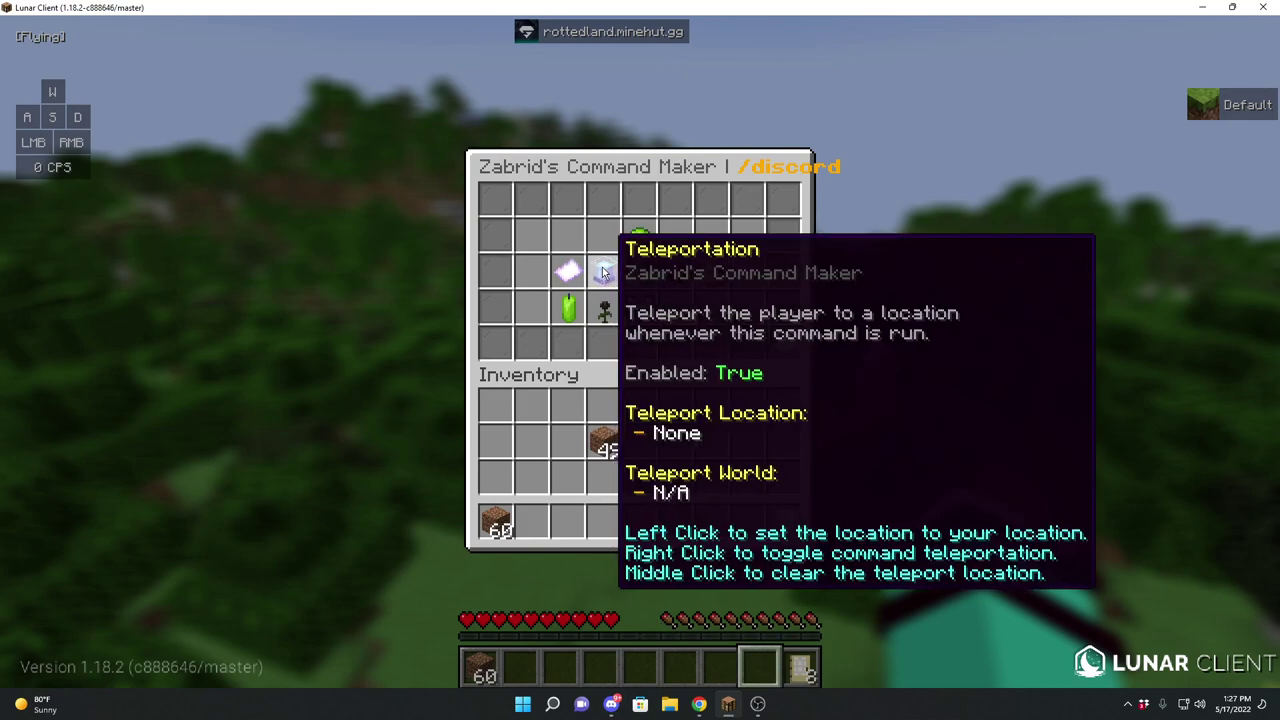
click(603, 273)
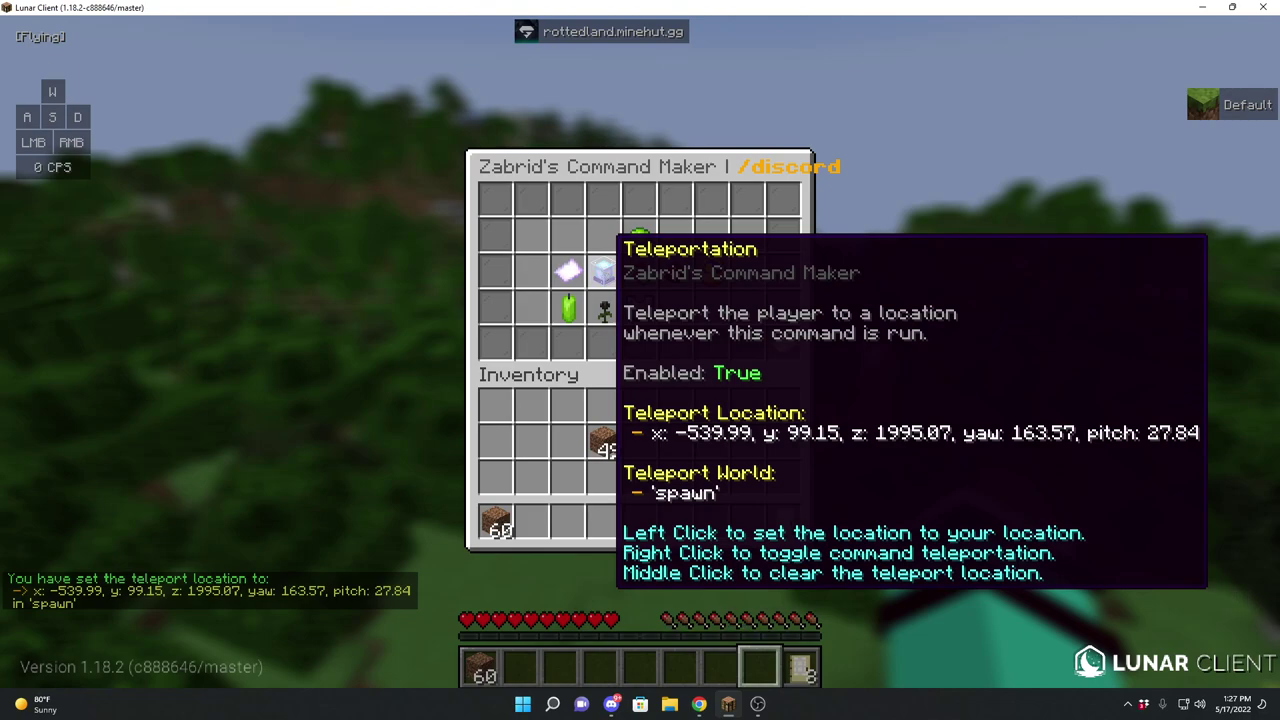
- Close the command editor, move away from the saved location and run "/discord" to test the teleport
key(Escape)
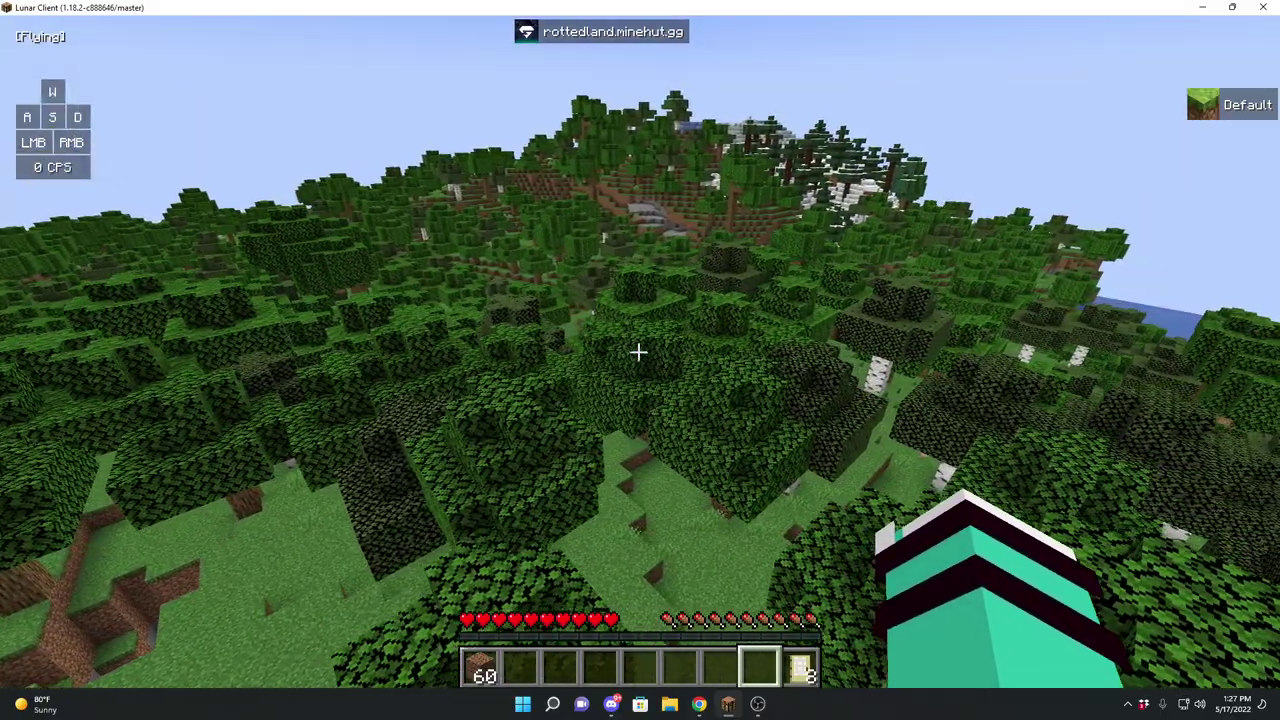
text(/discord)
key(Return)
key(F5)
key(F5)
key(F5)
- Enable the Title & Subtitle Message in the editor opened with "/cmd edit discord" and start a new title/subtitle entry
text(/discord)
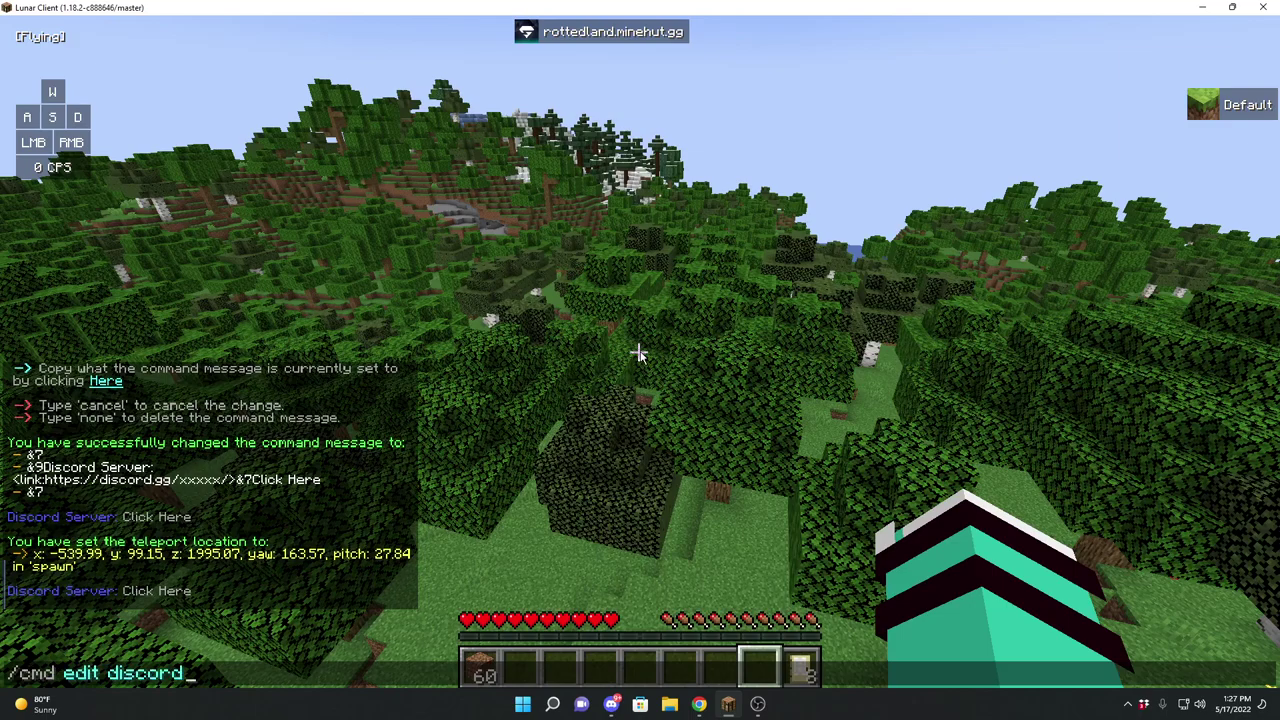
key(Return)
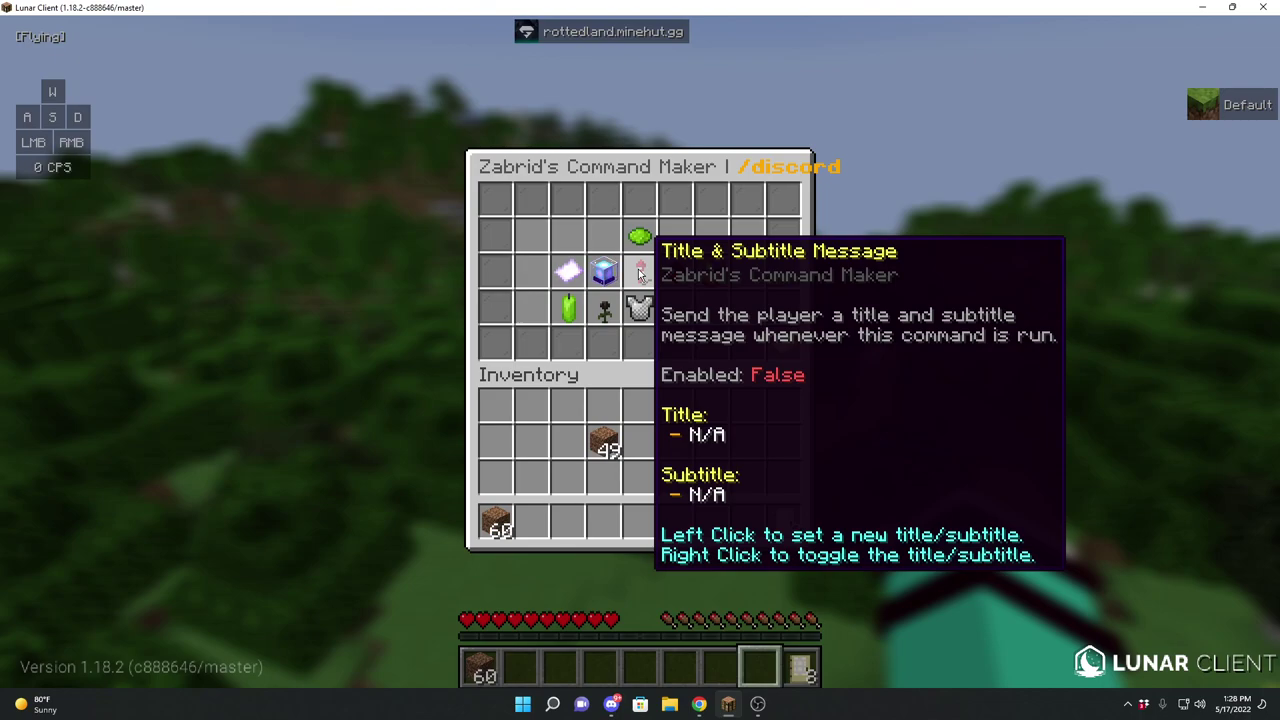
right_click(640, 270)
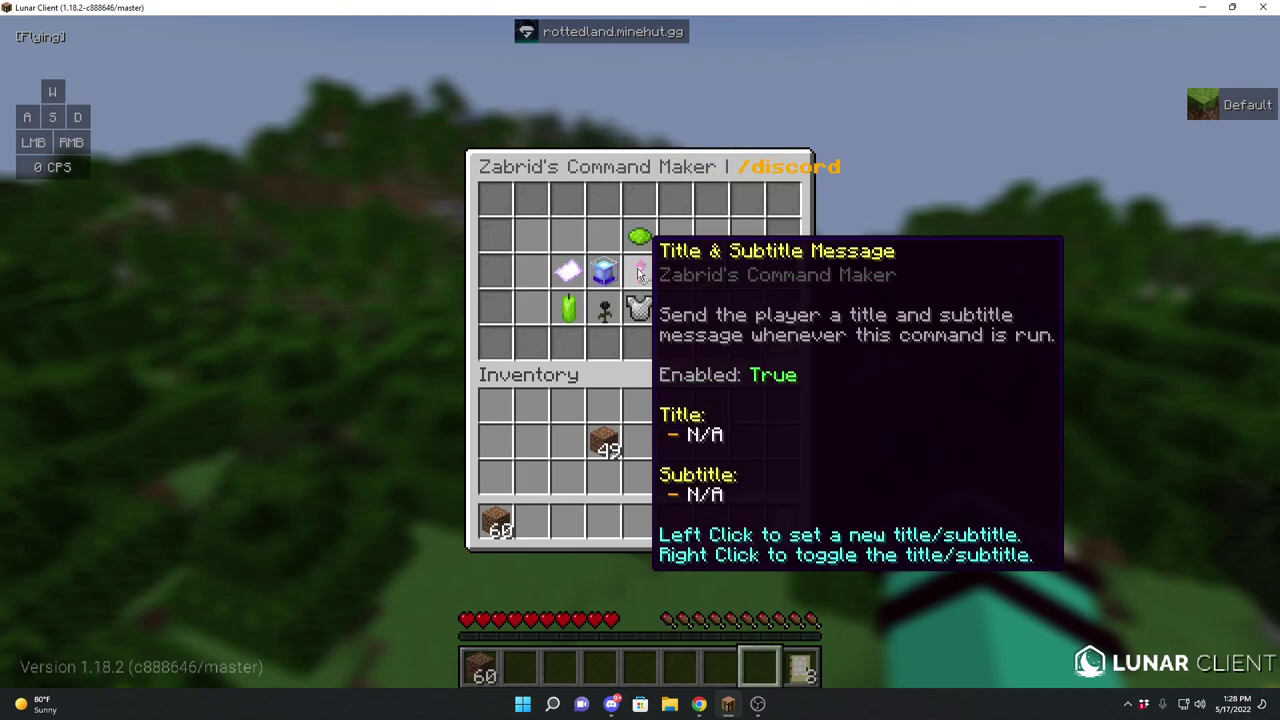
click(640, 270)
key(slash)
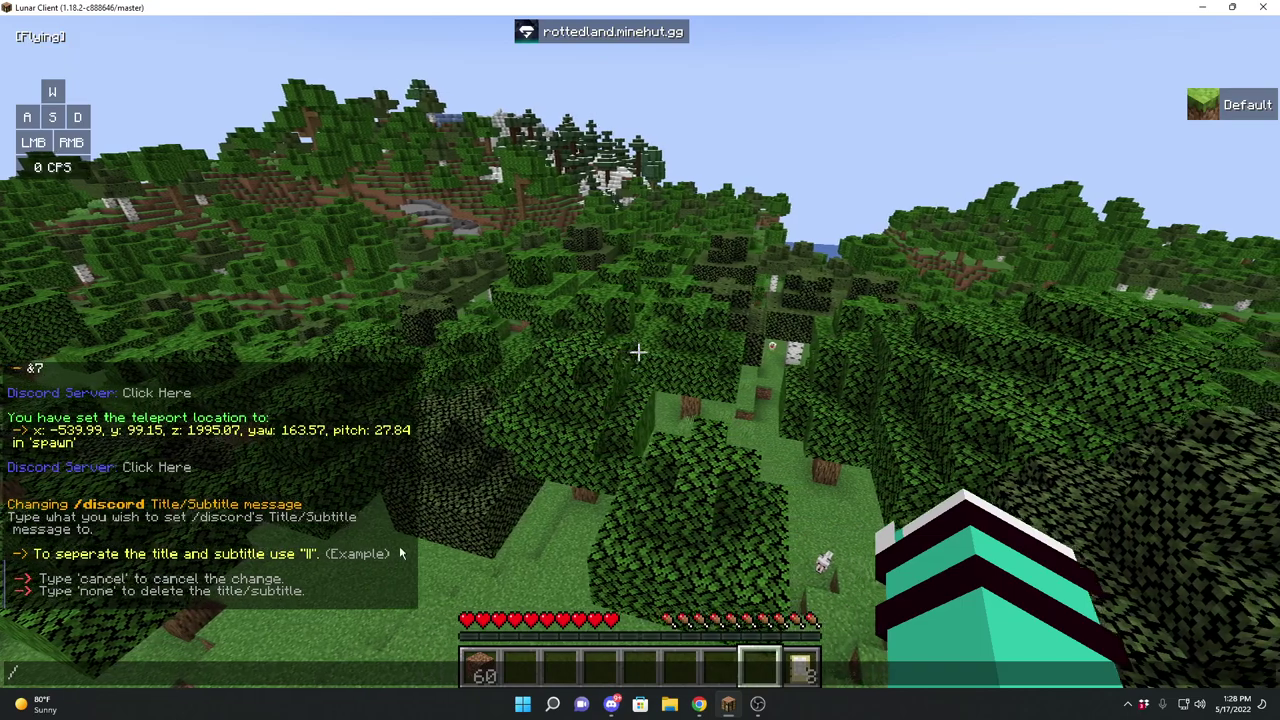
- Load the example "§7This is the title||§fThis is the subtitle" into the chat entry and clear it
click(354, 556)
shift+click(180, 676)
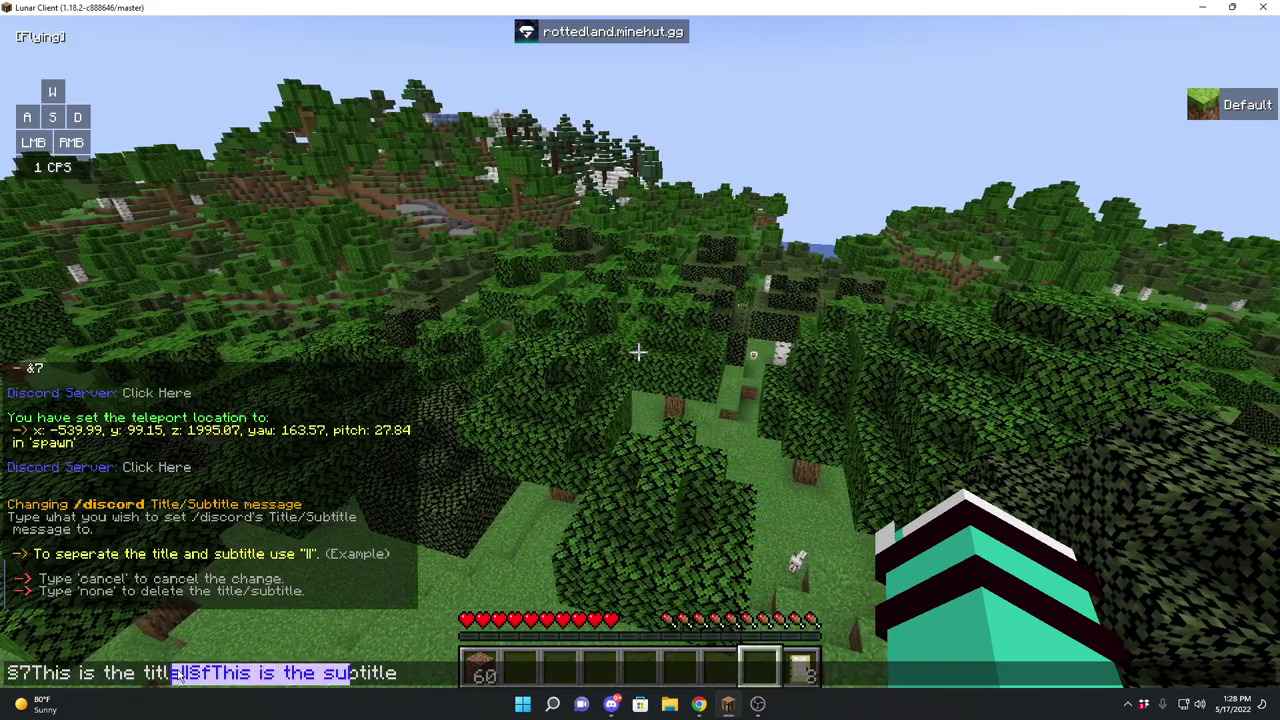
key(ctrl+a)
key(BackSpace)
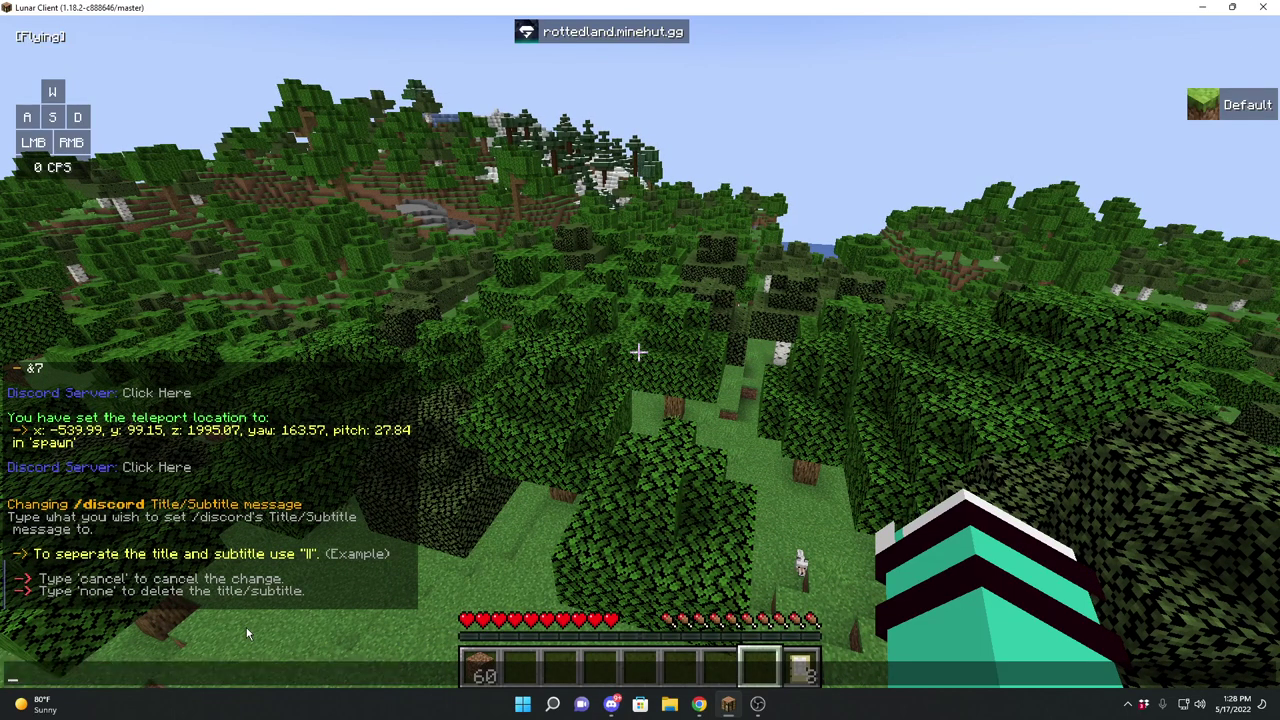
- Submit "&9&lDiscord||&7Join our discord for updates!" as the /discord title and subtitle
text(&9&lDiscord||&7Join ouyr)
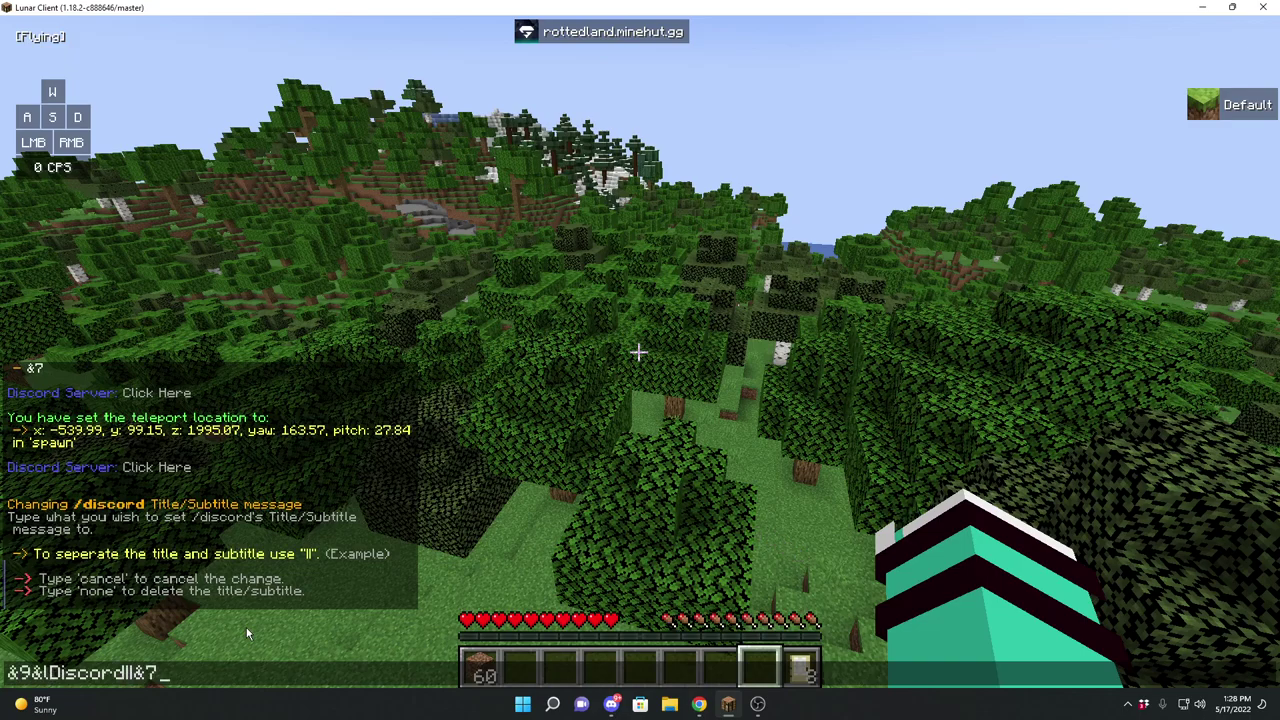
key(BackSpace)
key(BackSpace)
text(r discord for updates!)
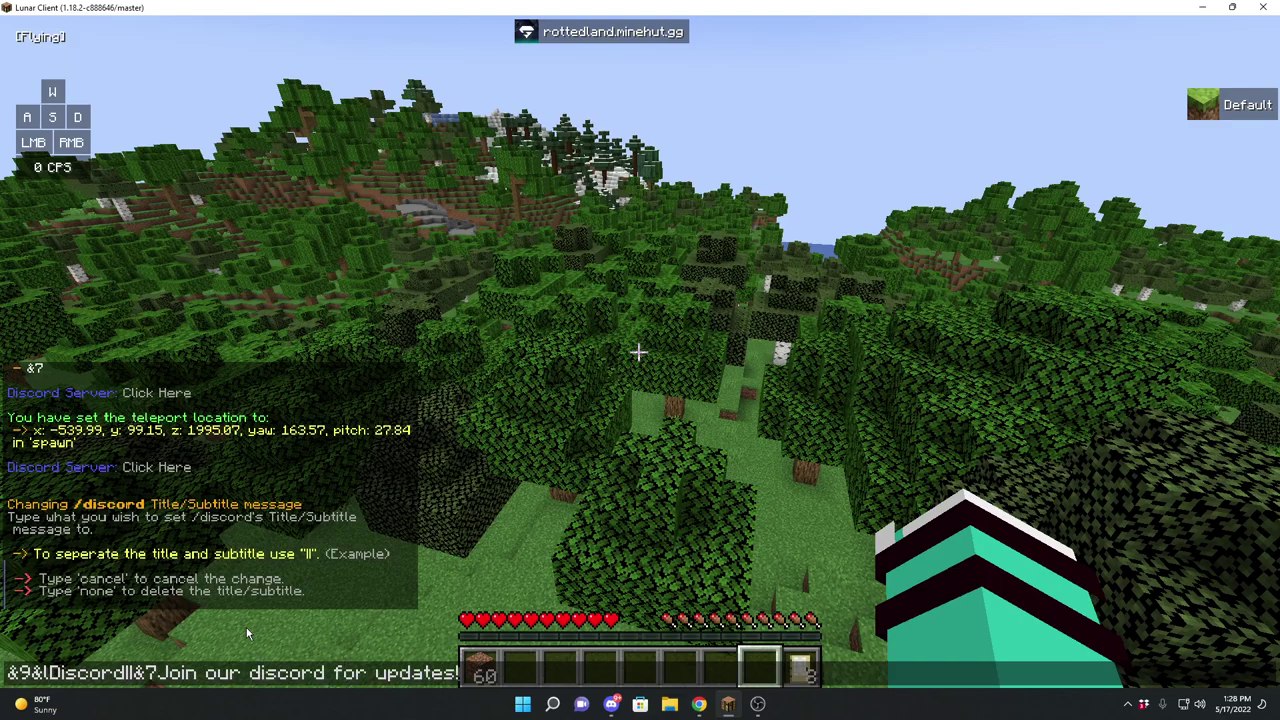
key(Return)
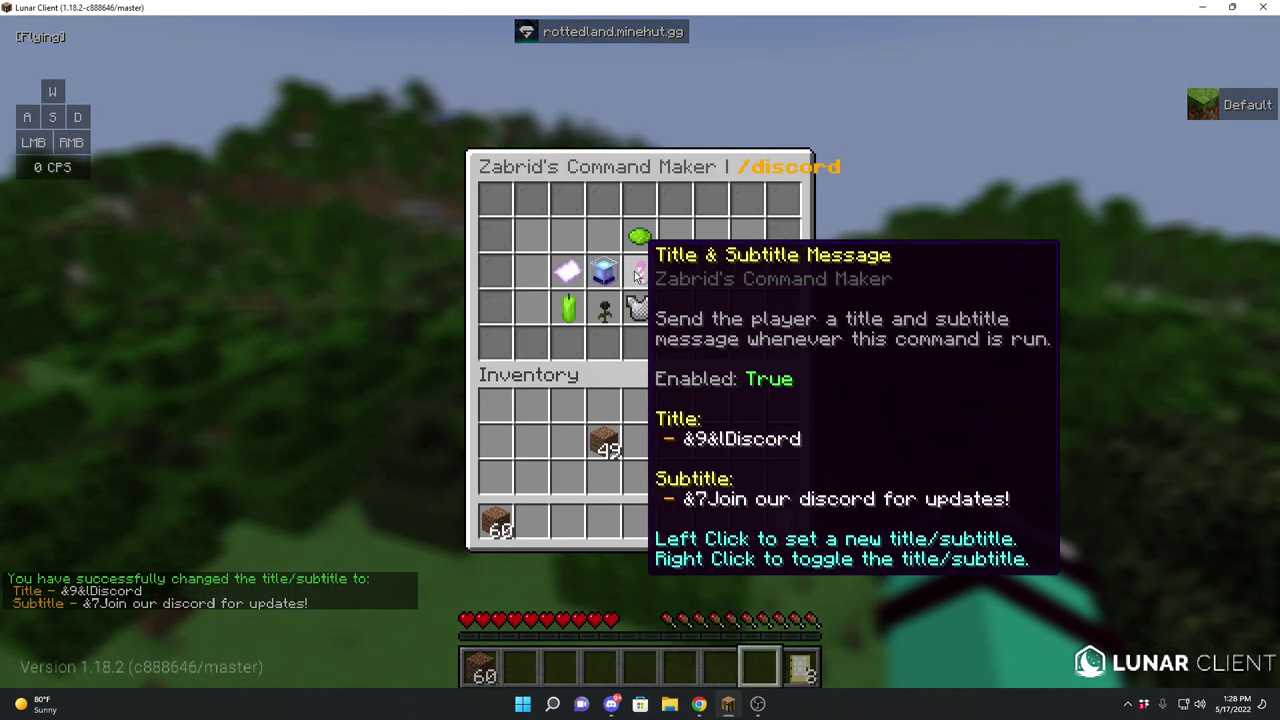
- Close the command editor and run "/discord" to test the title and subtitle display
key(Escape)
text(/discord)
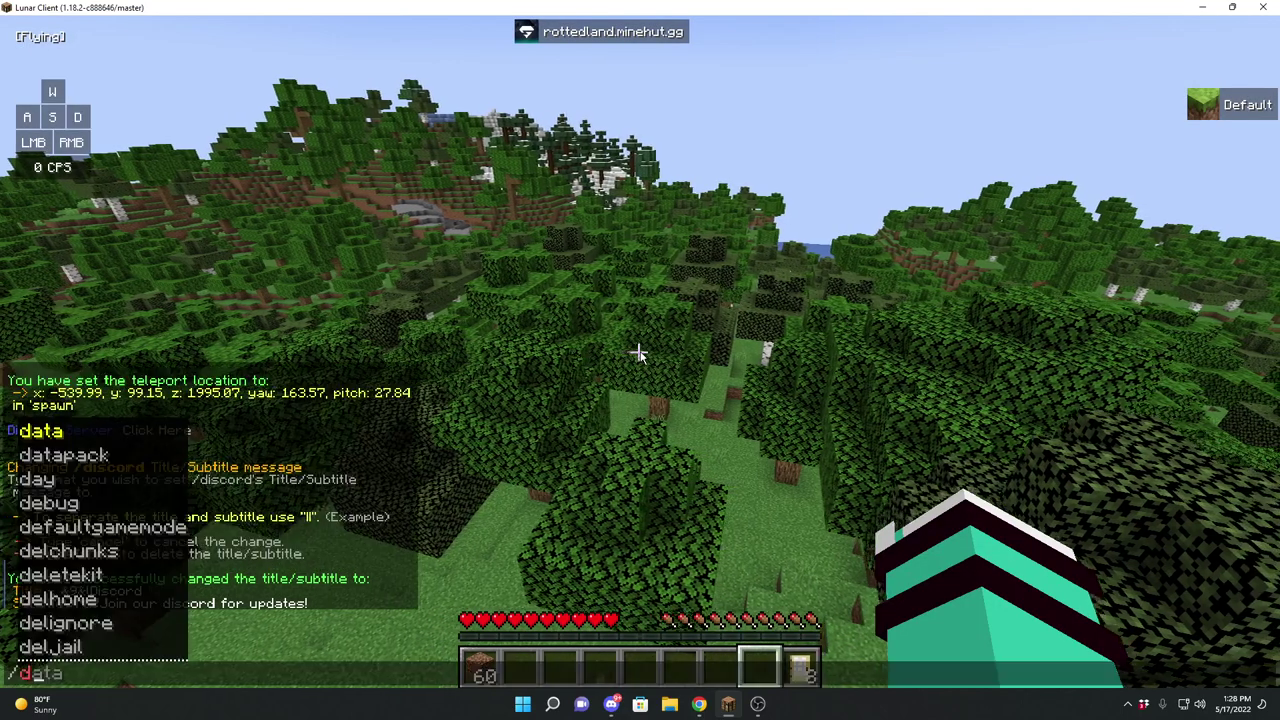
key(Return)
key(F5)
key(F5)
key(F5)
key(d)
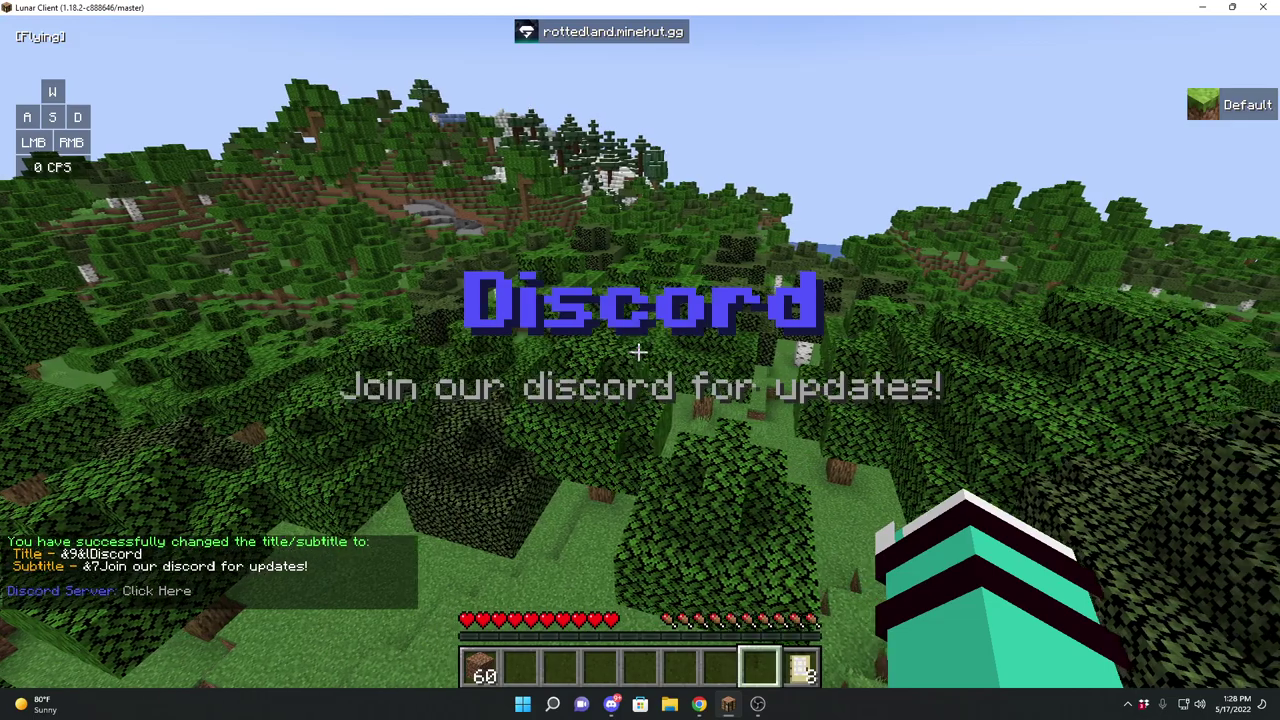
- Reopen the /discord command editor and delete the command's permission node by answering its prompt with "none"
key(t)
key(Up)
key(Up)
key(Up)
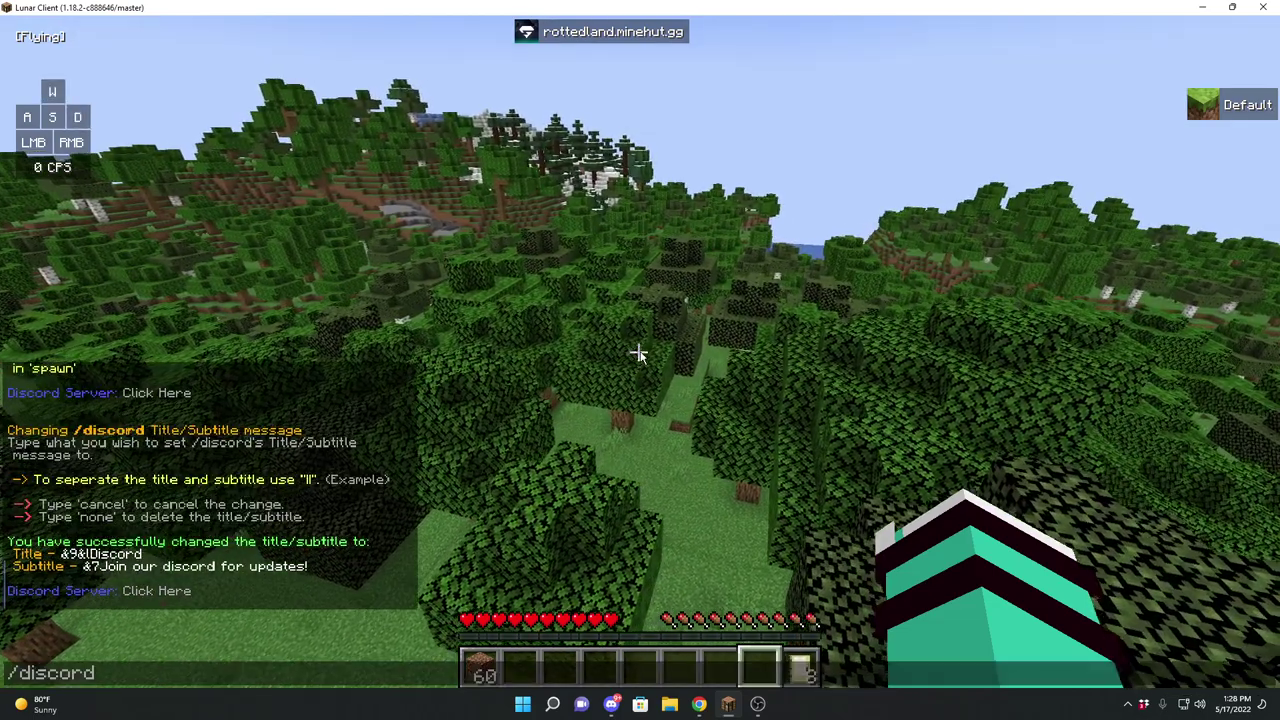
key(Return)
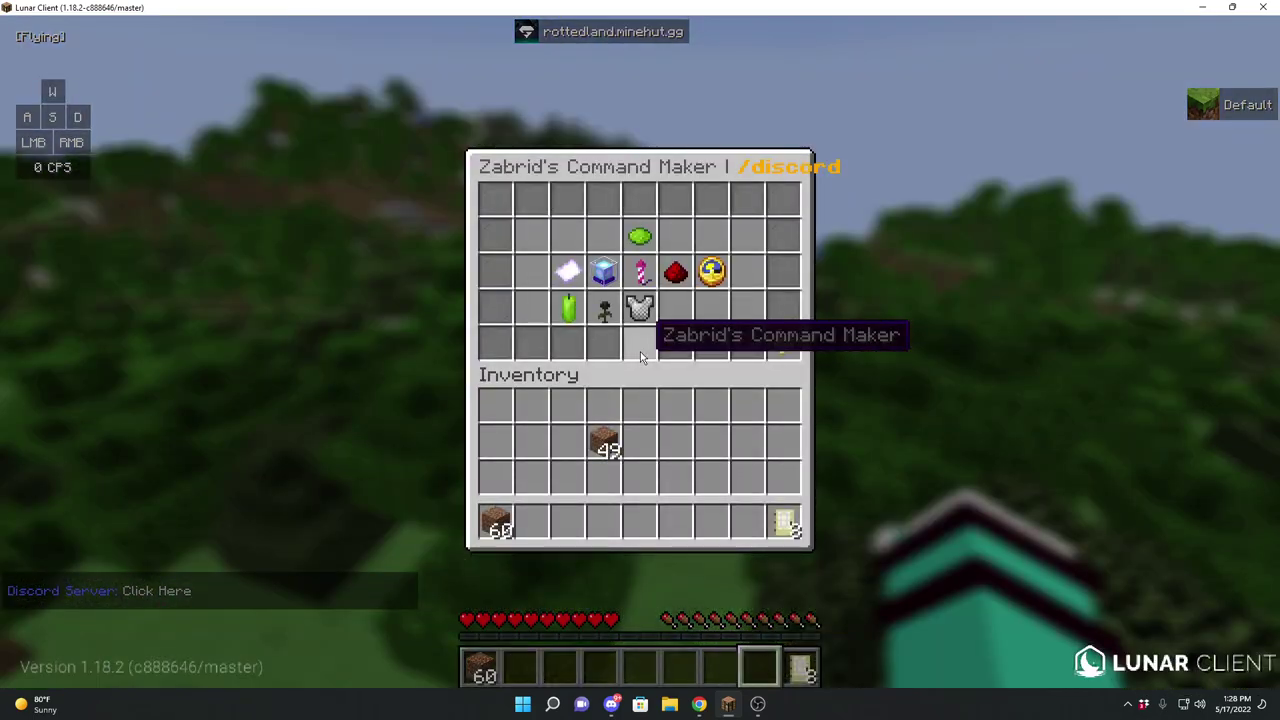
click(682, 264)
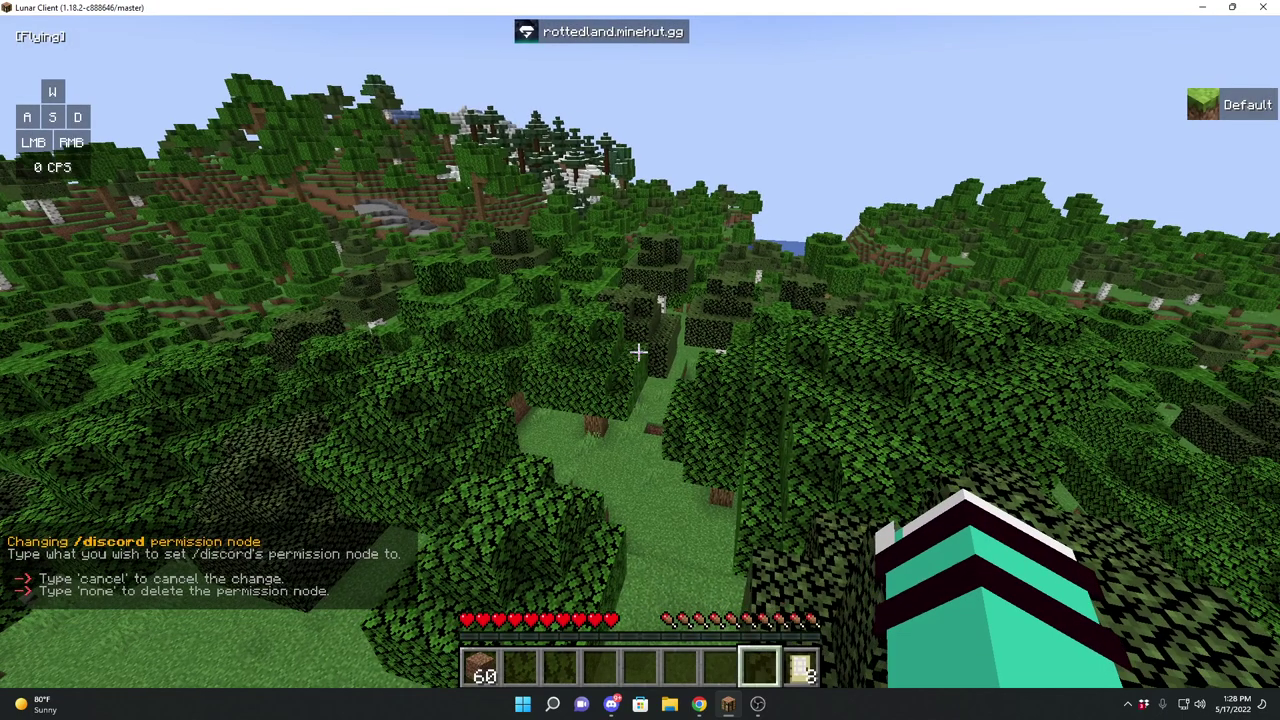
key(t)
key(Return)
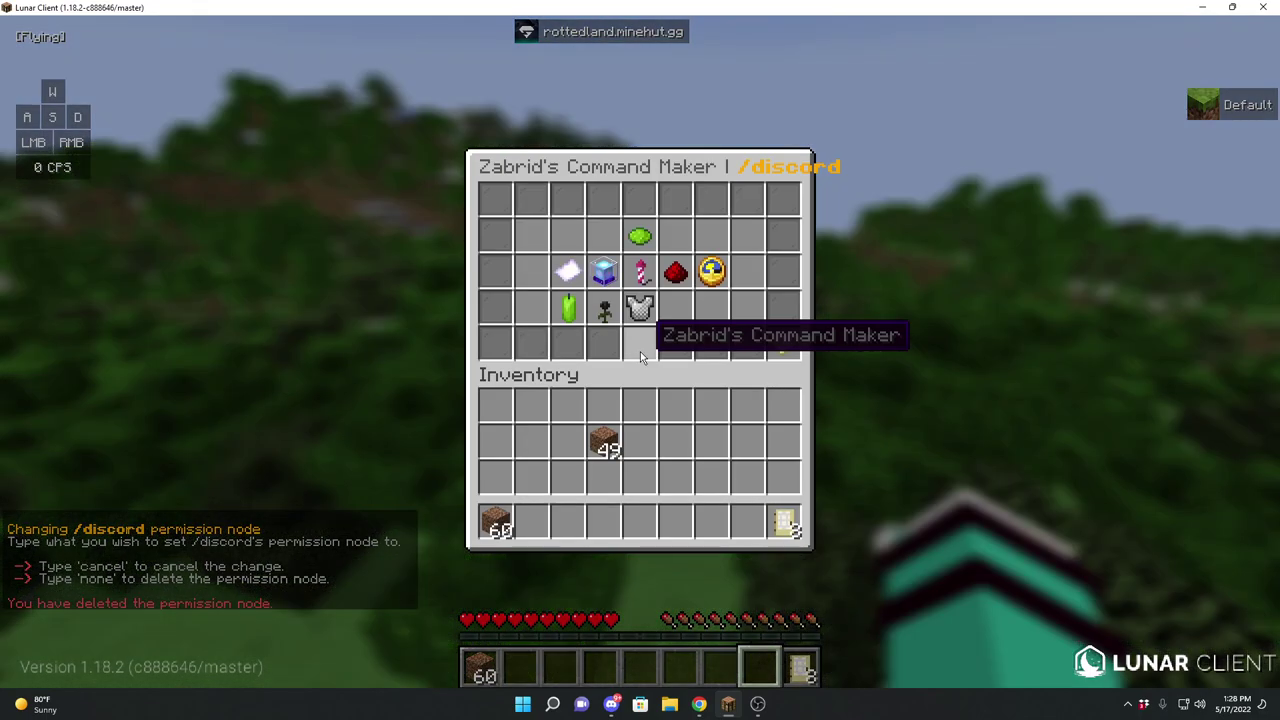
- Set the /discord command's permission node to "discord.use"
click(673, 274)
text(tdiscord.use)
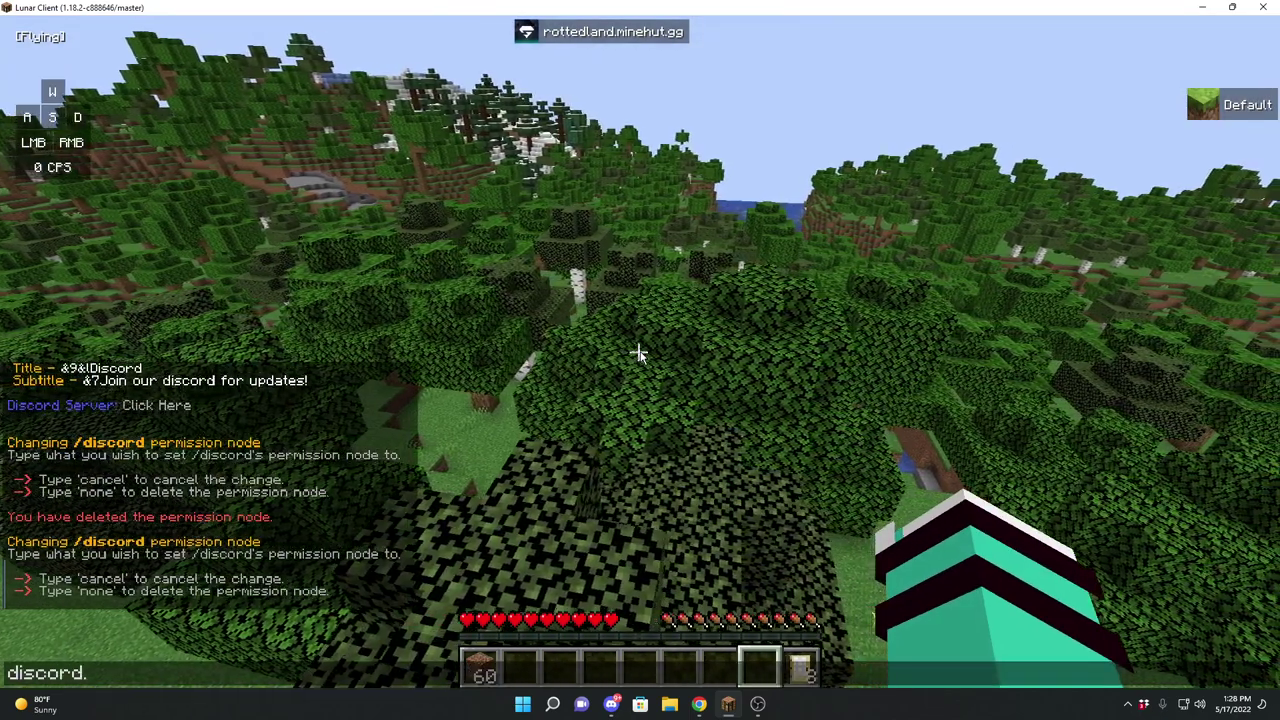
key(Return)
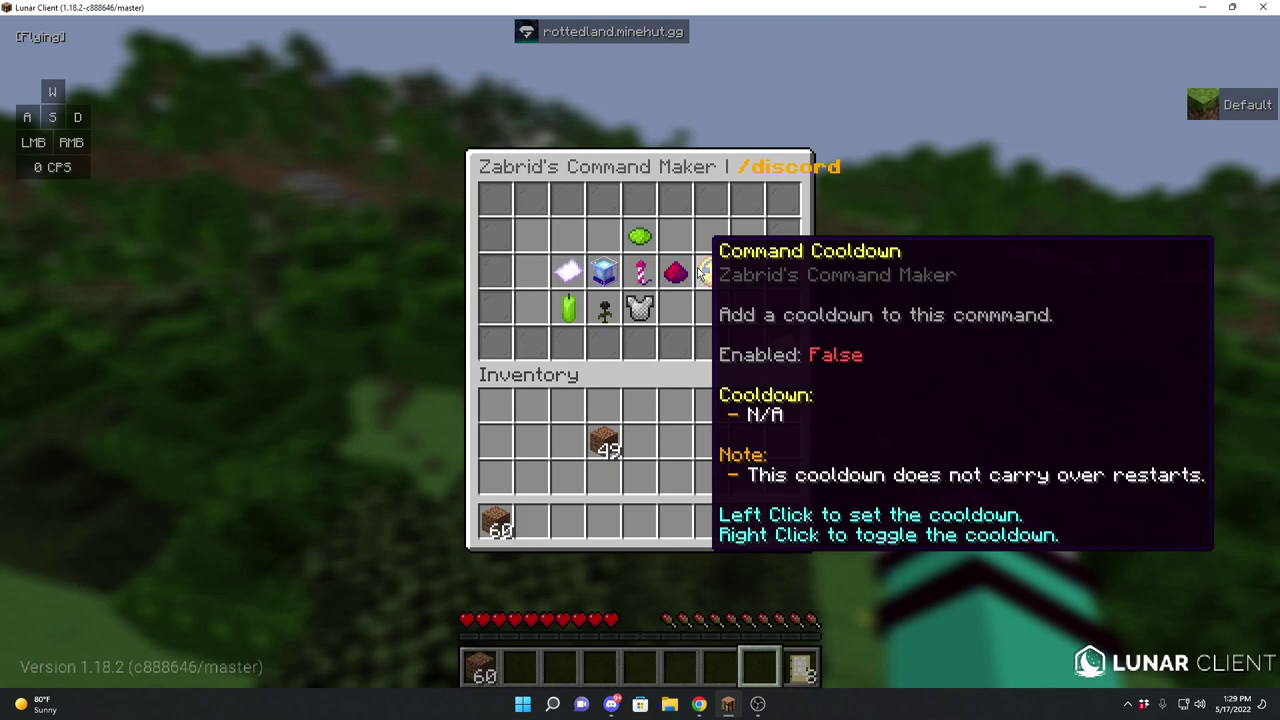
- Enable the /discord command cooldown and set it to 10 seconds
right_click(710, 270)
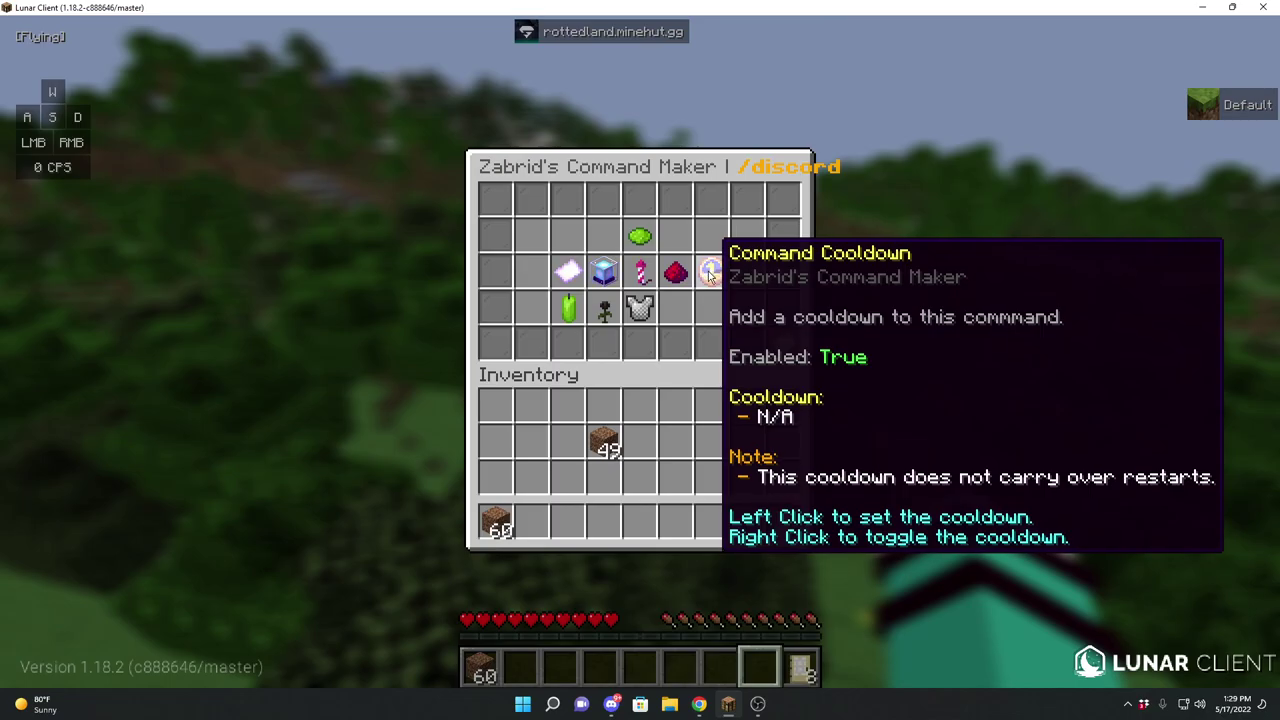
click(710, 270)
text(t10)
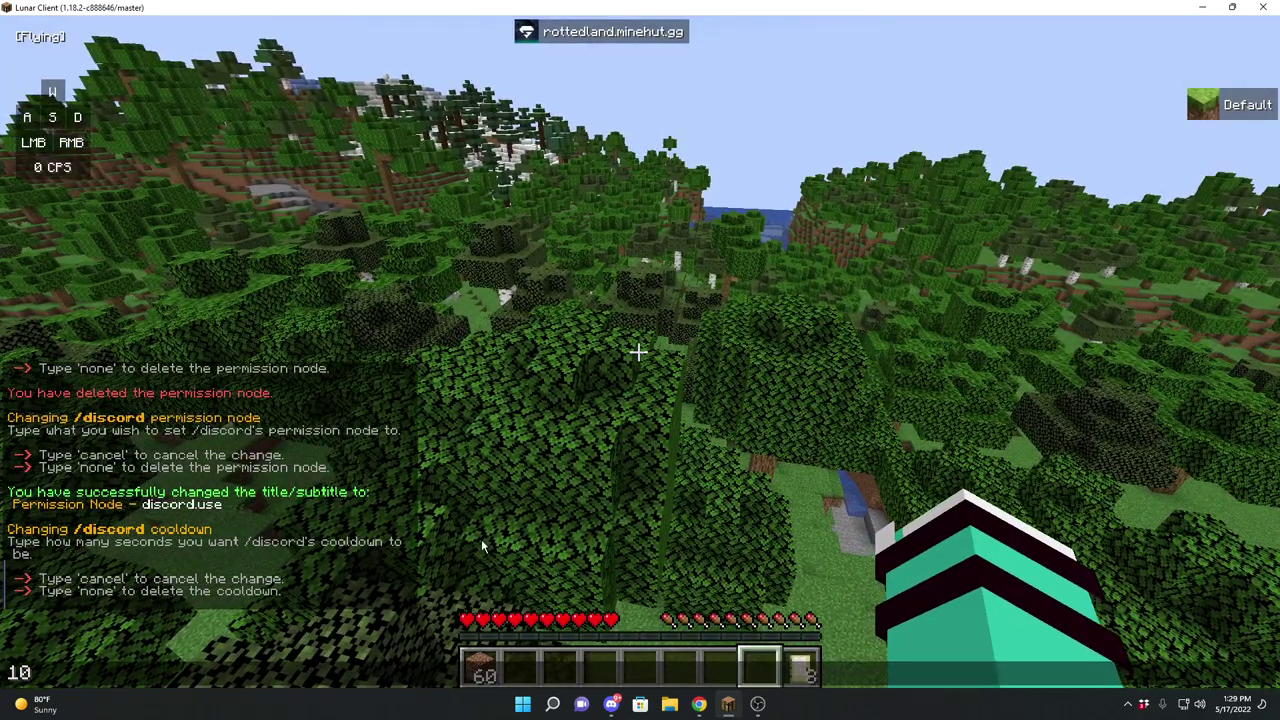
key(Return)
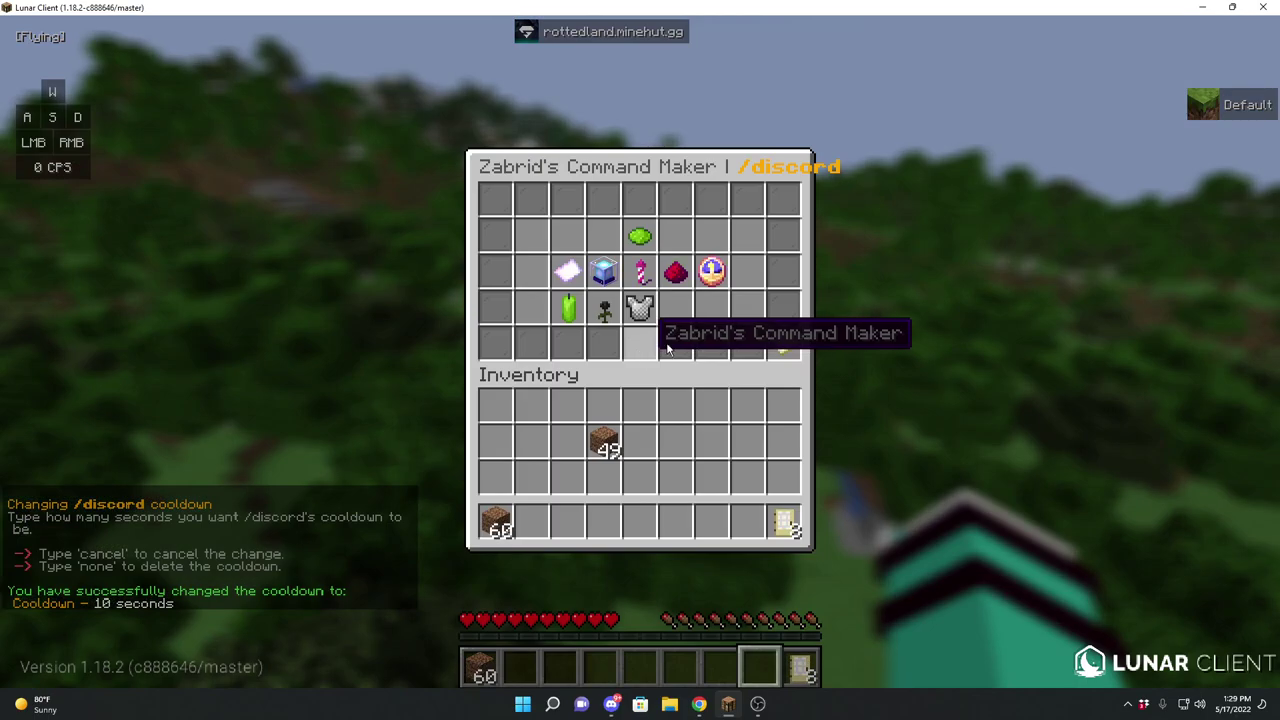
- Set the /discord cooldown to 100 seconds
click(713, 274)
text(t100)
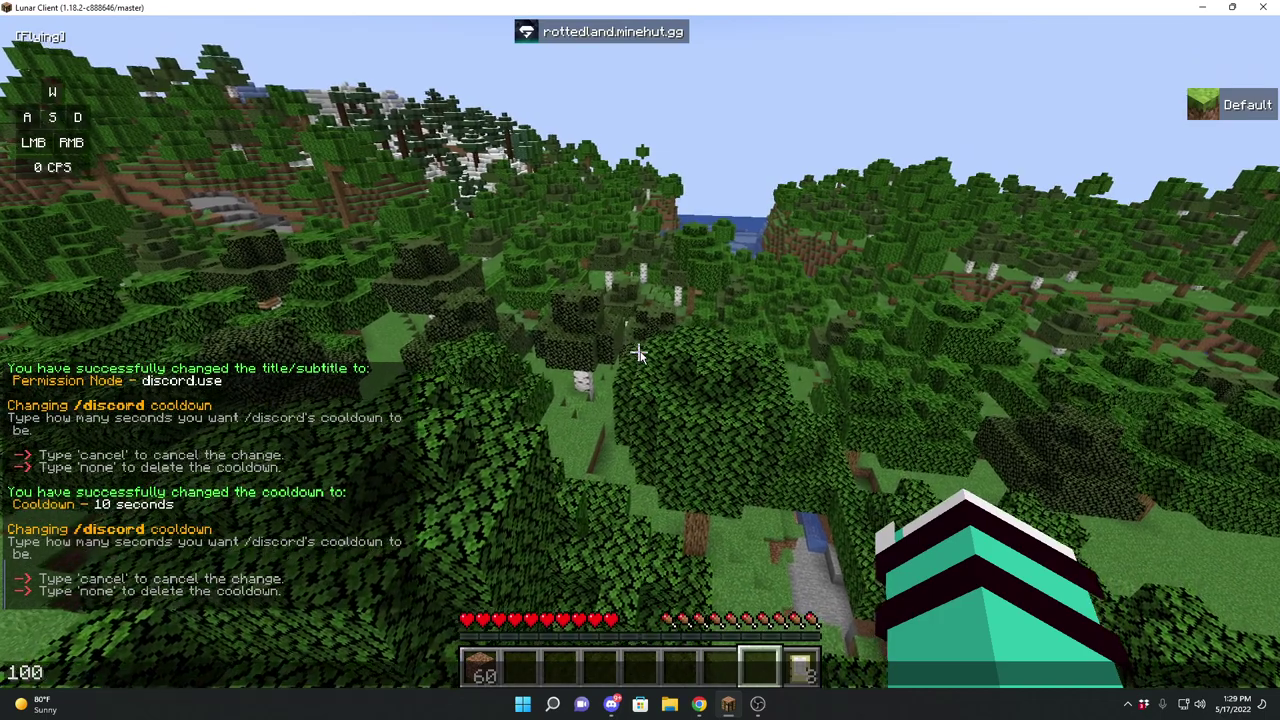
key(Return)
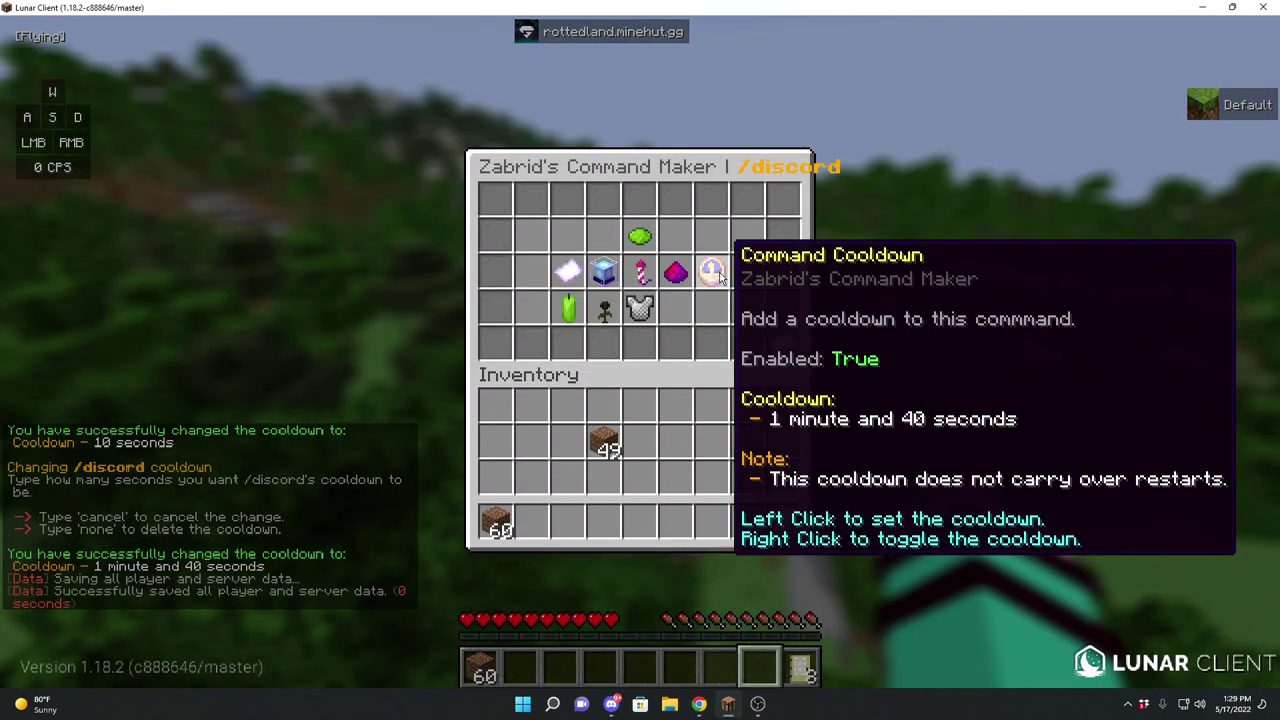
- Change the /discord cooldown to 10 seconds again
click(713, 274)
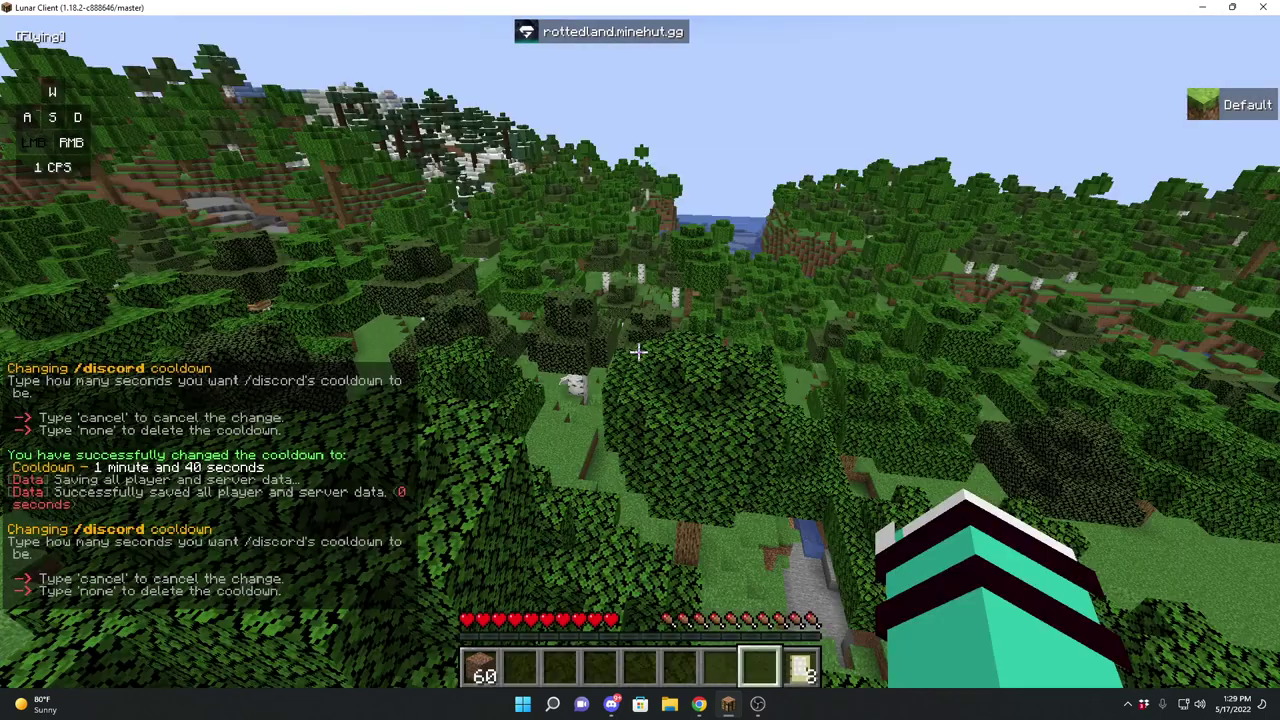
text(t10)
key(Return)
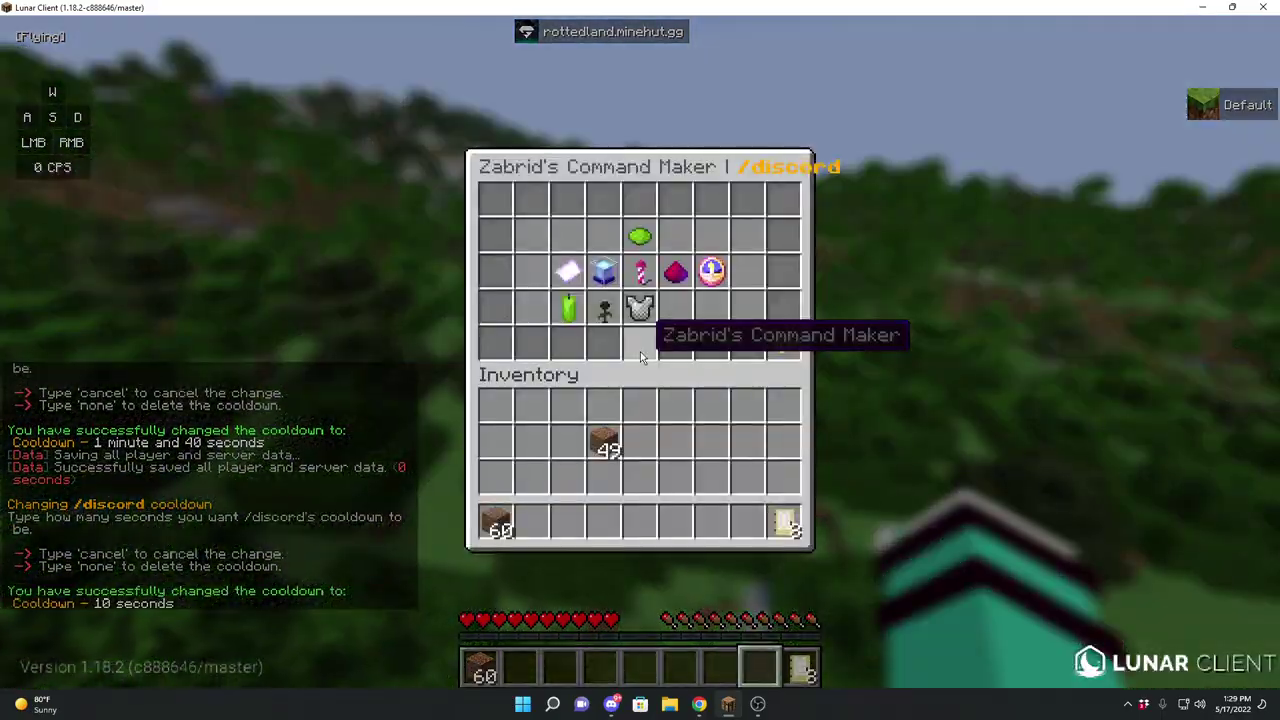
- Close the command editor and run "/discord" several times in quick succession to test the cooldown
key(Escape)
text(/discord)
key(Return)
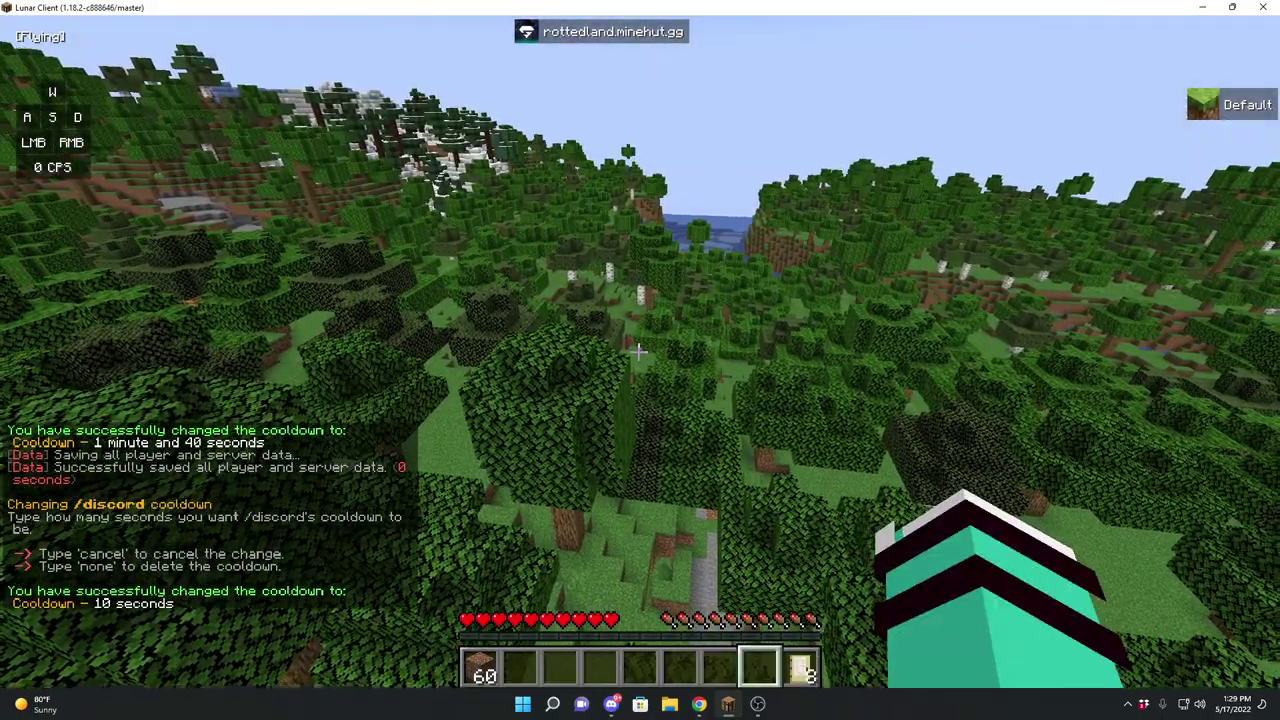
key(t)
key(Up)
key(Return)
key(t)
key(Up)
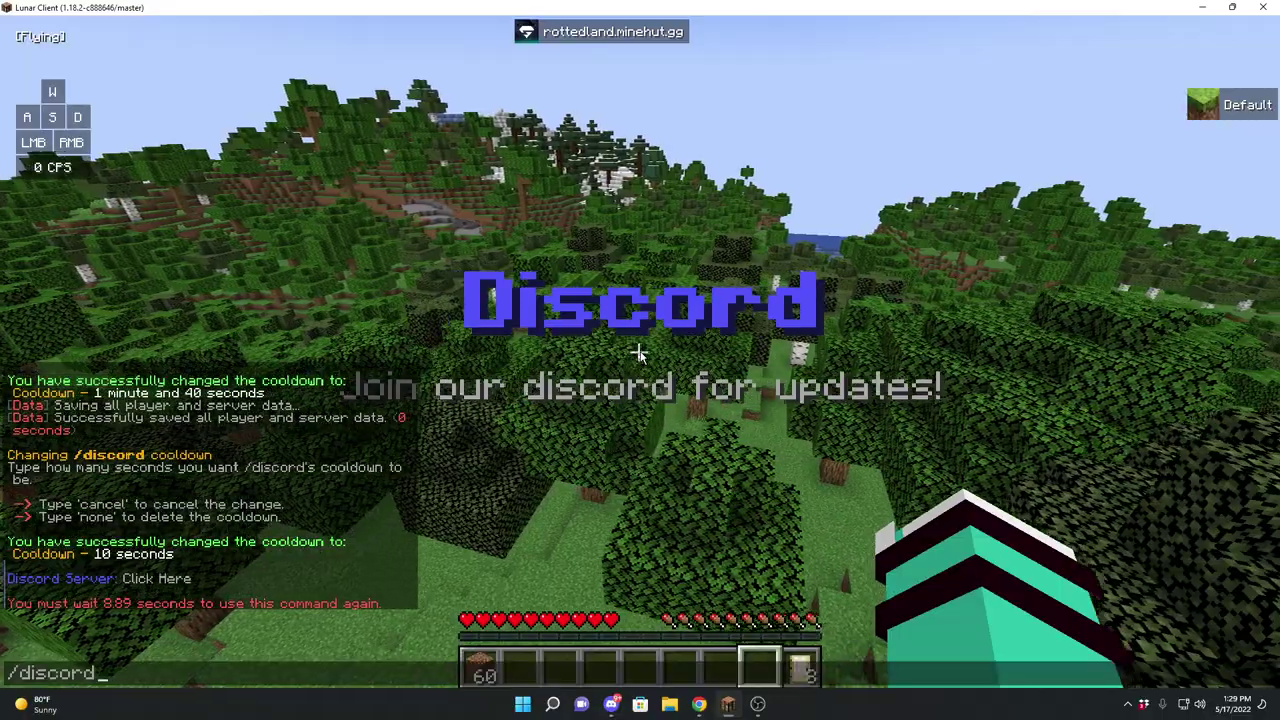
key(Return)
key(t)
key(Up)
key(Return)
key(slash)
text(discord)
key(Return)
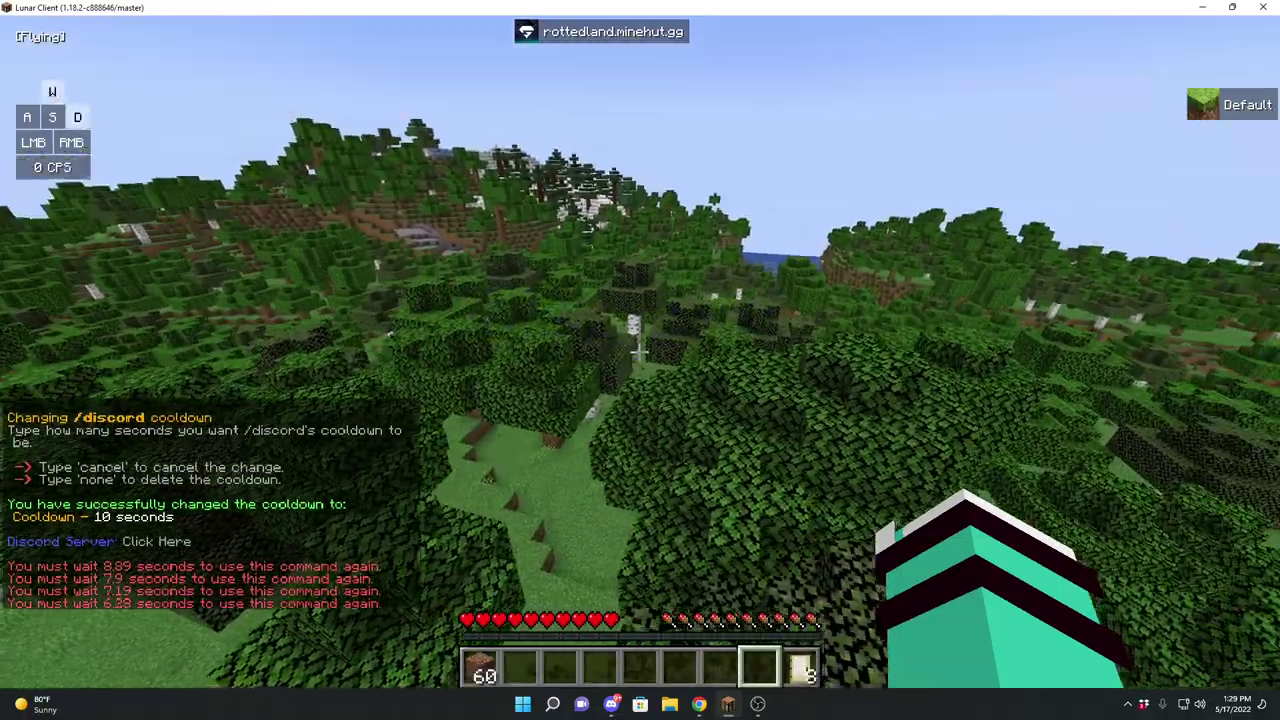
- Switch to third-person view and keep rerunning "/discord" until the cooldown has run out
key(F5)
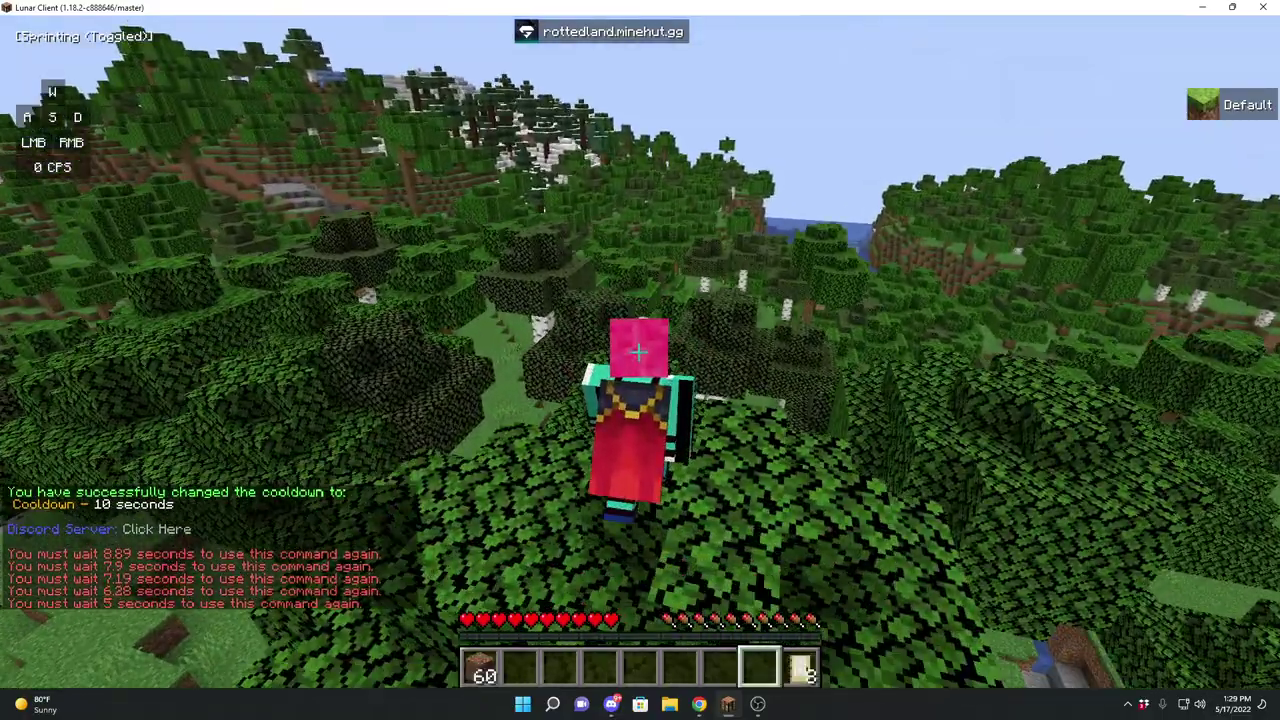
key(t)
key(Up)
key(Return)
key(t)
key(Up)
key(Return)
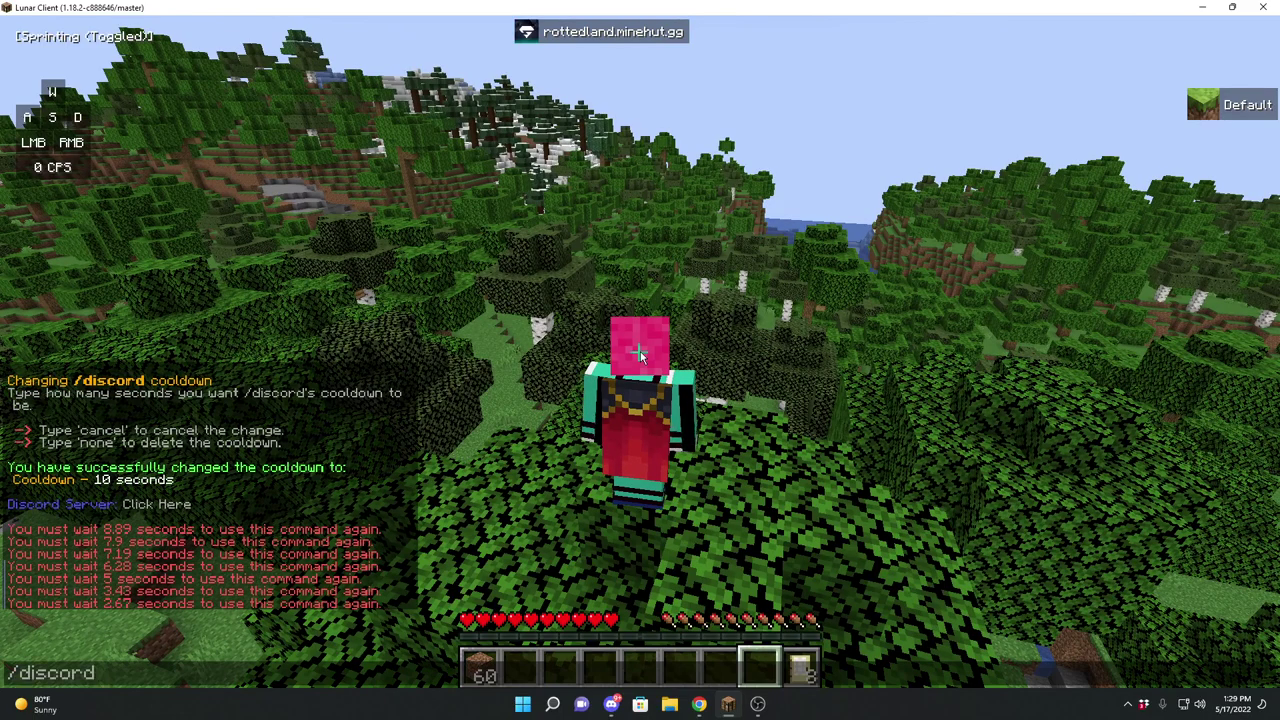
key(t)
key(Up)
key(Return)
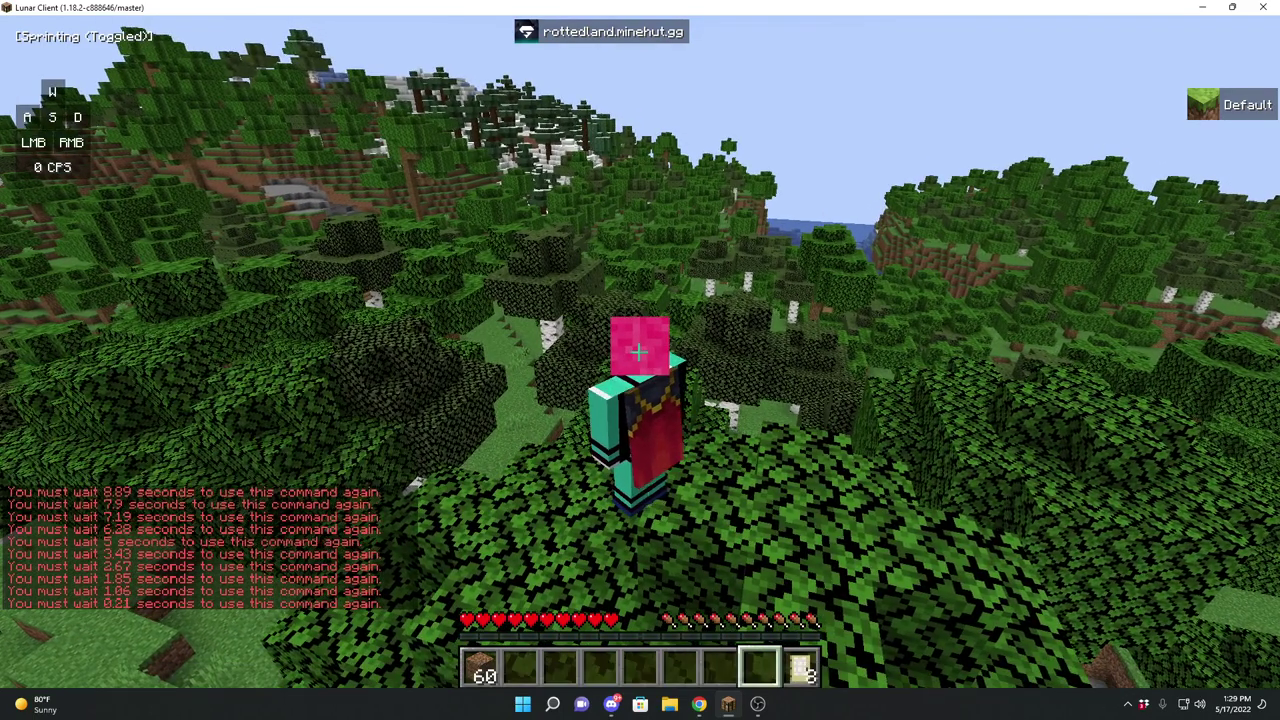
key(Return)
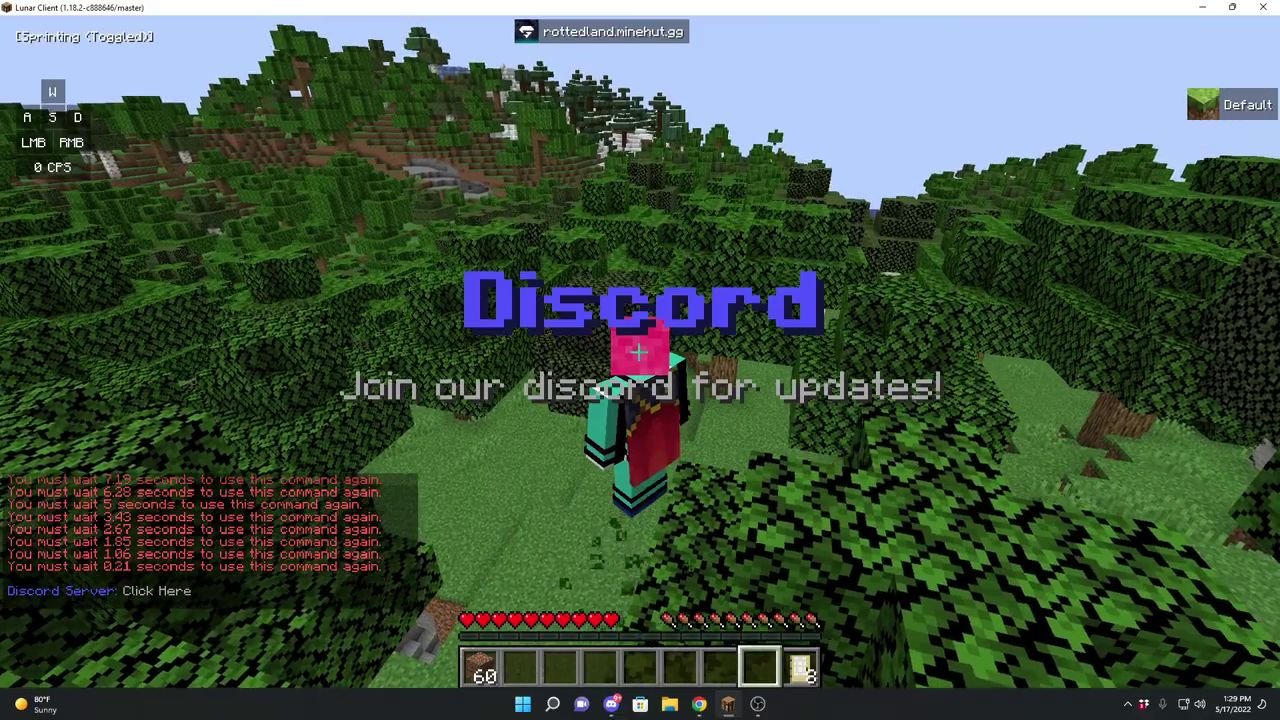
- Change the game mode to creative and start flying
key(slash)
text(gamdmode creative)
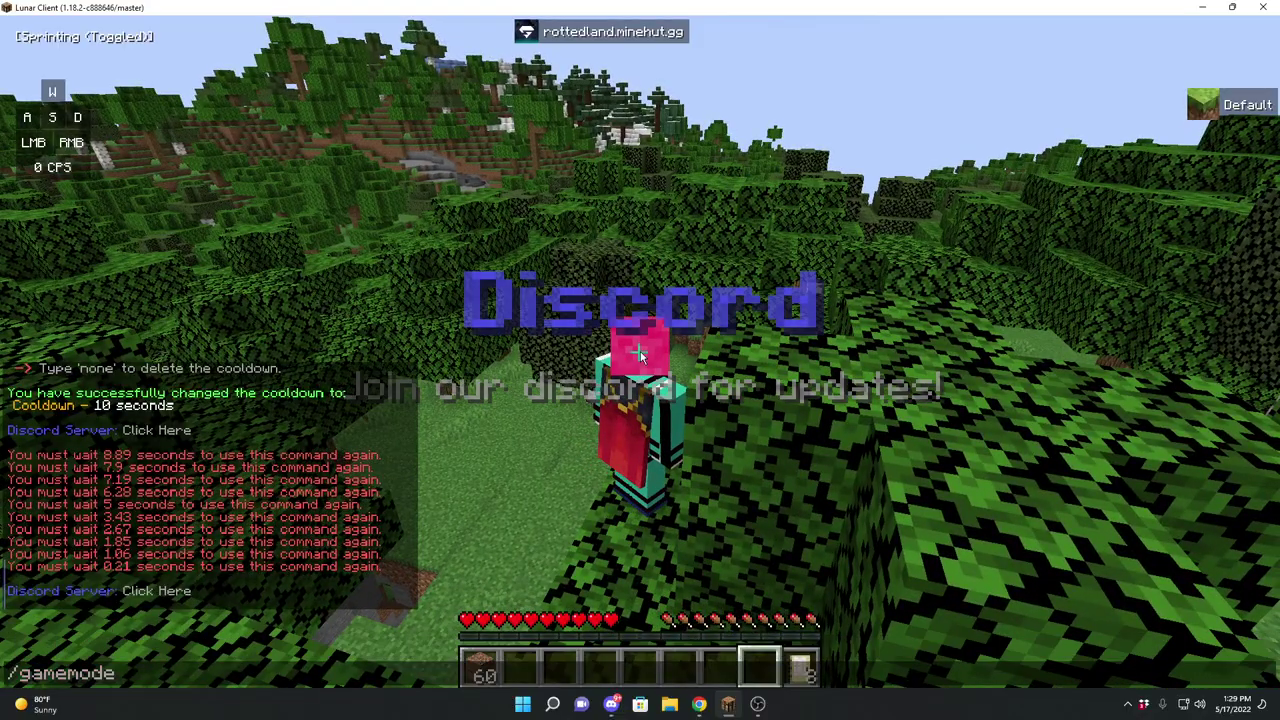
key(Return)
key(space)
key(space)
key(w)
- Reopen the editor with "/cmd edit discord" and enable the command price
key(t)
key(Up)
key(Up)
key(Up)
key(Up)
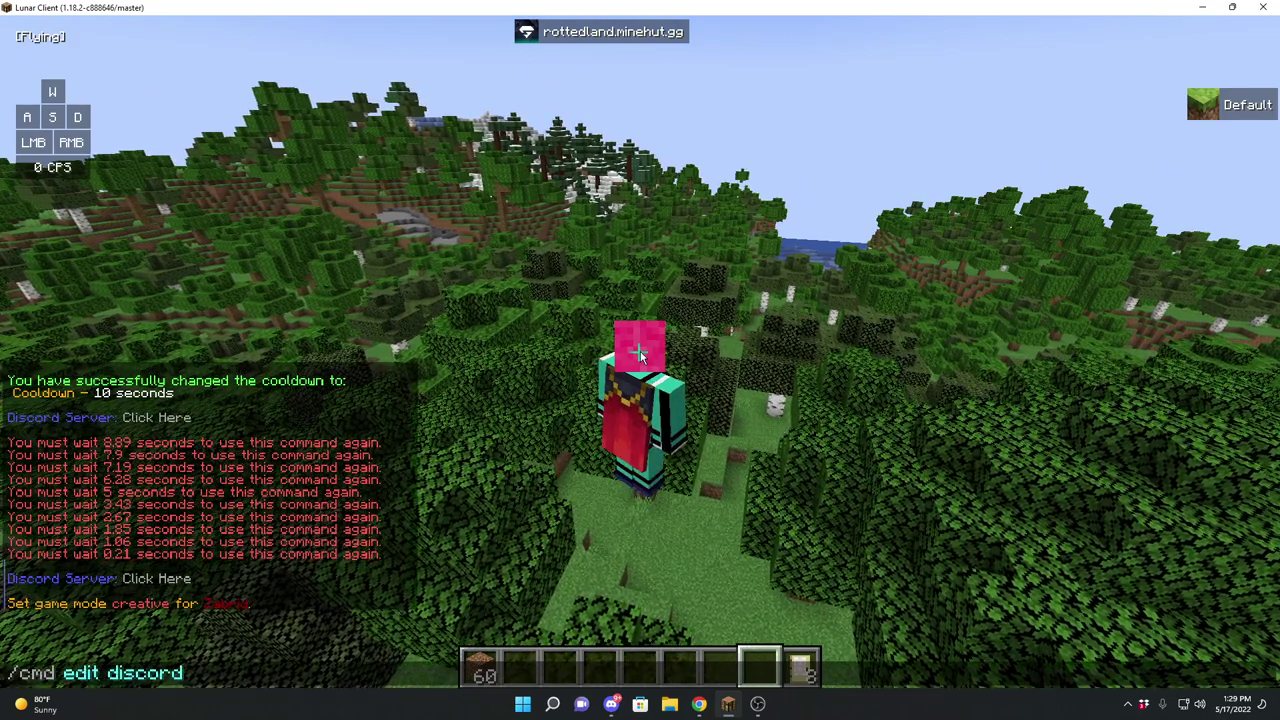
key(Return)
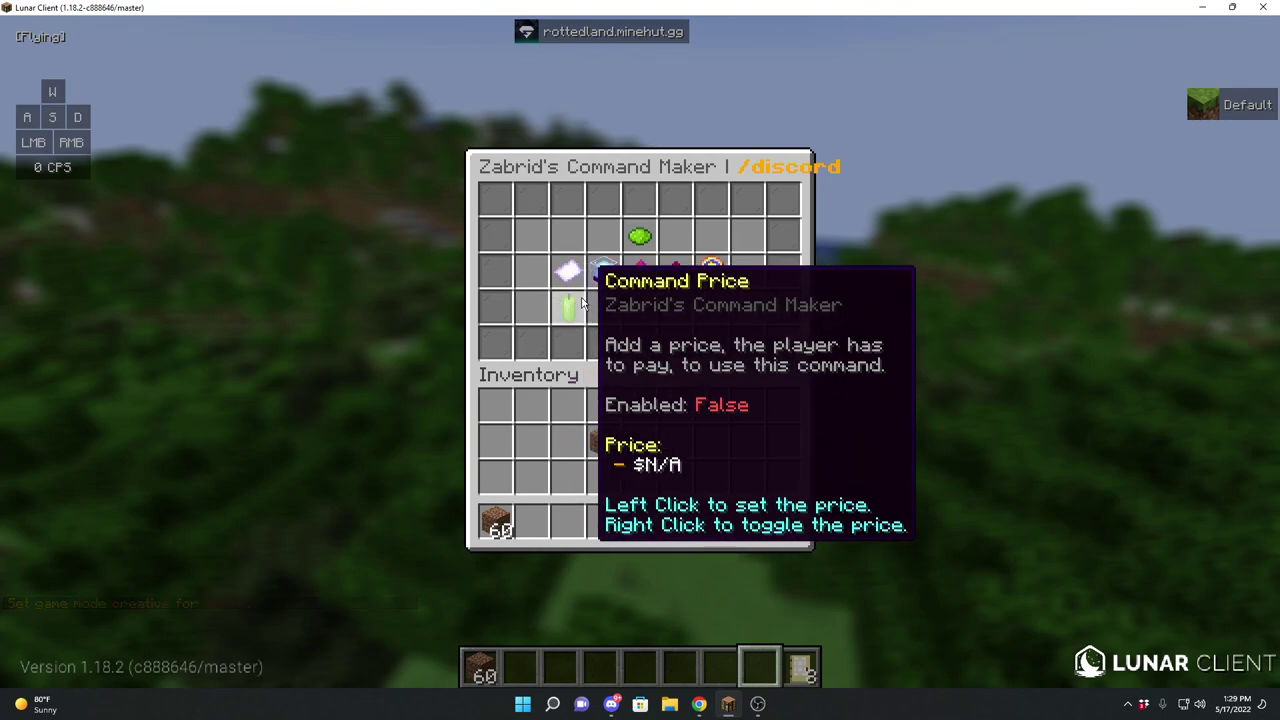
right_click(573, 300)
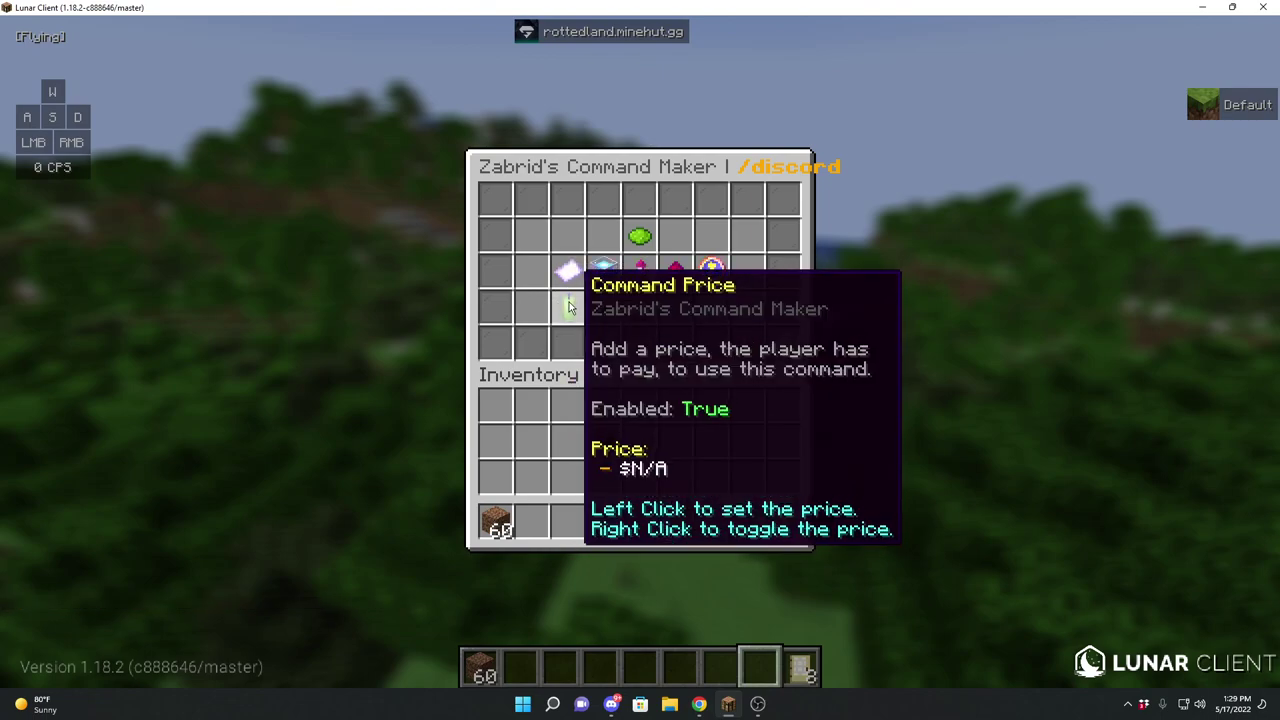
- Try to set the /discord command price to 100
click(567, 306)
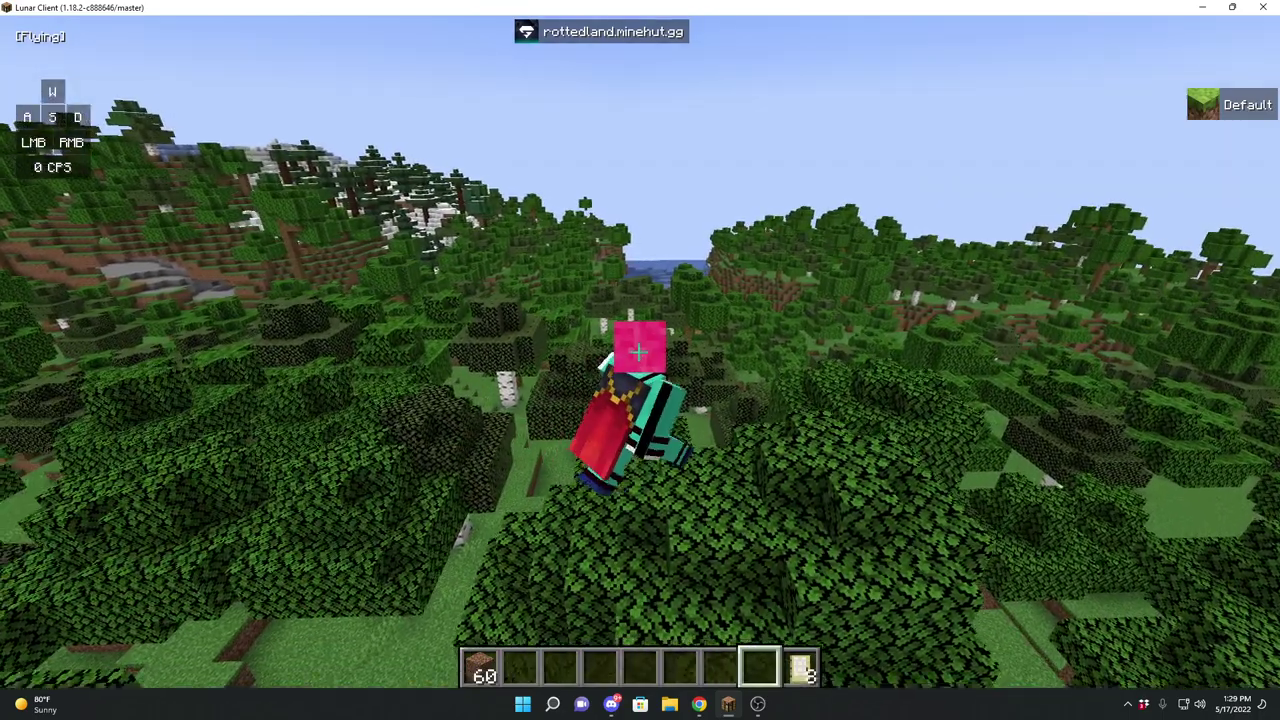
key(slash)
text(b/)
key(Escape)
- Reopen the editor with "/cmd edit discord" and set the command price to 100
key(slash)
text(cmd edit discord)
key(Return)
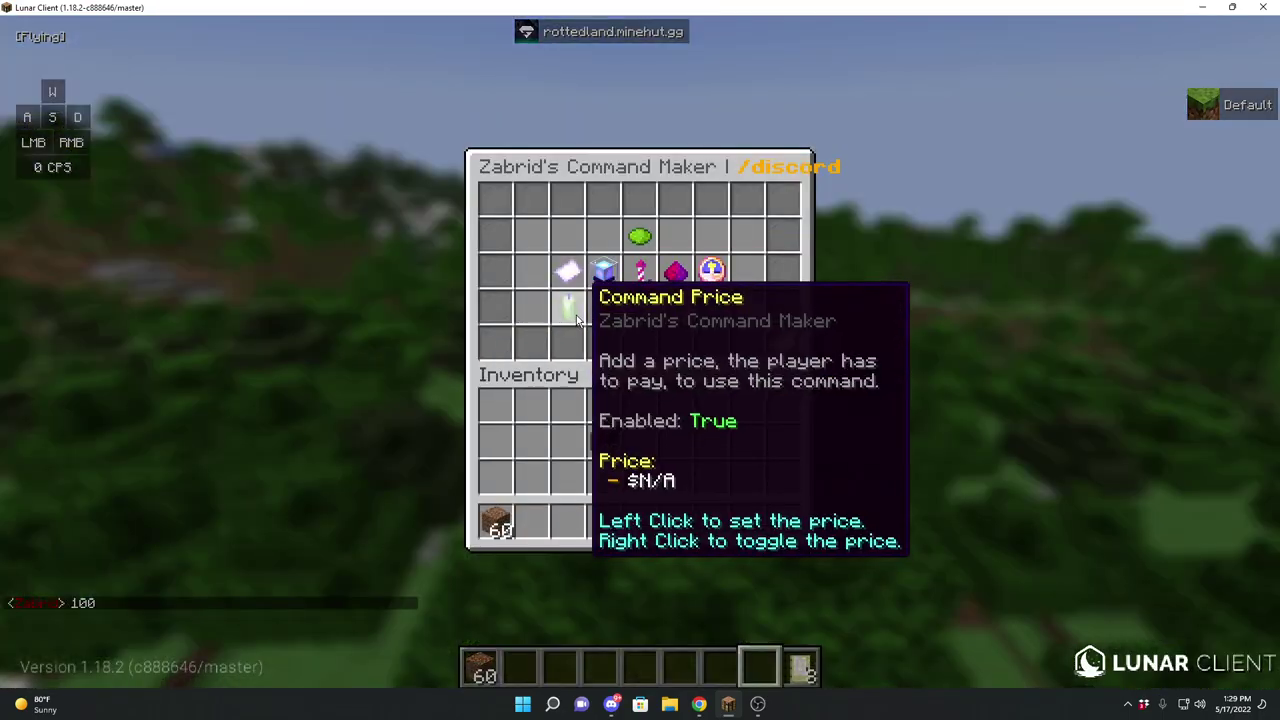
click(576, 318)
text(t100)
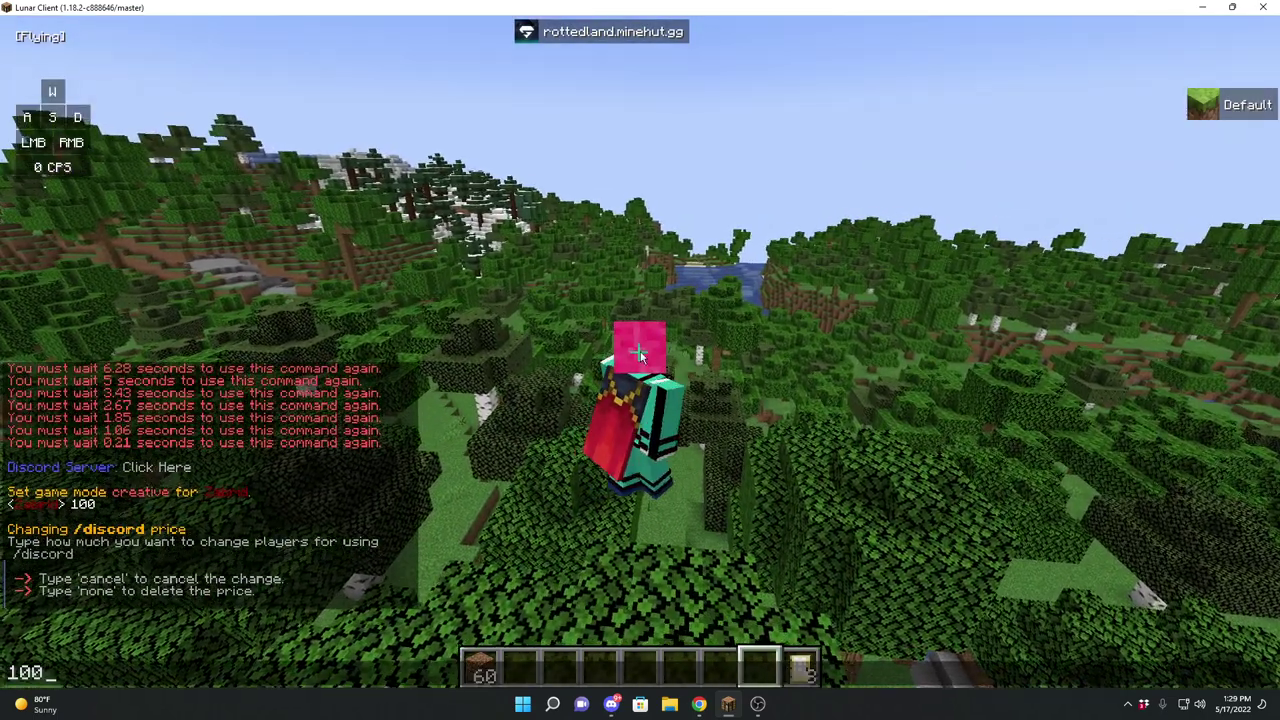
key(Return)
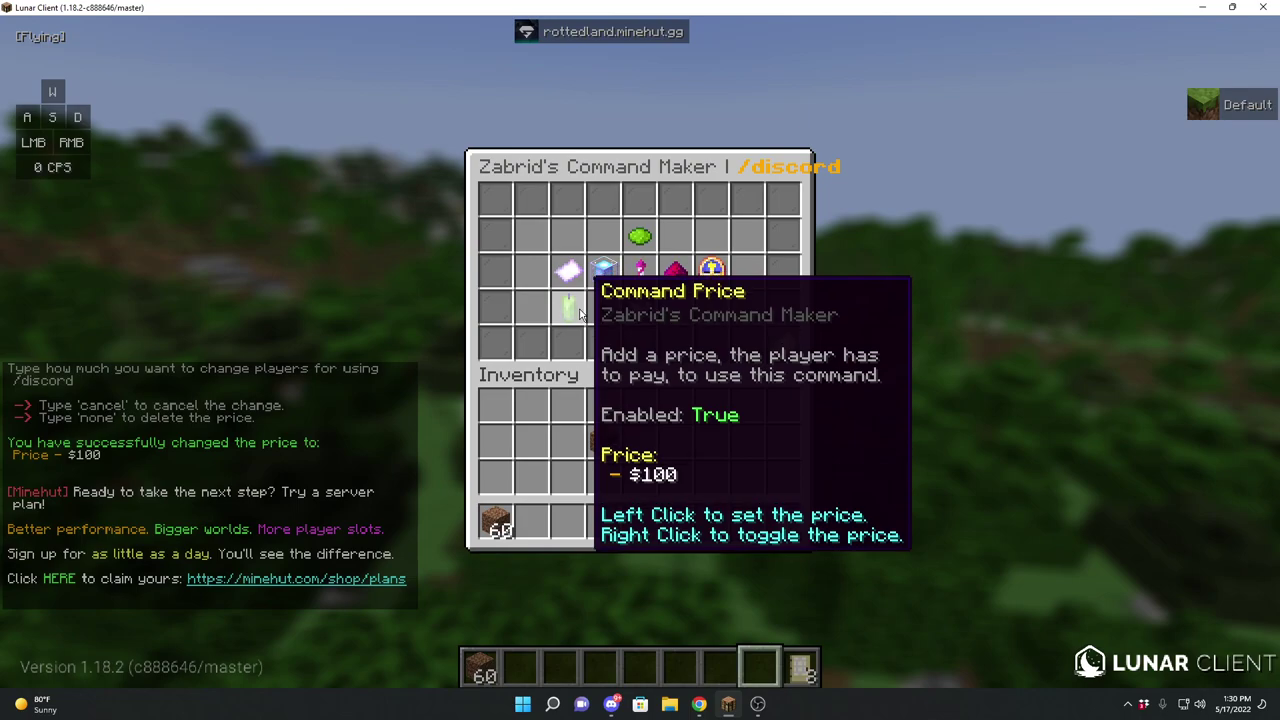
- Close the editor, set the player's balance to $100 and run "/discord" to test the price
key(Escape)
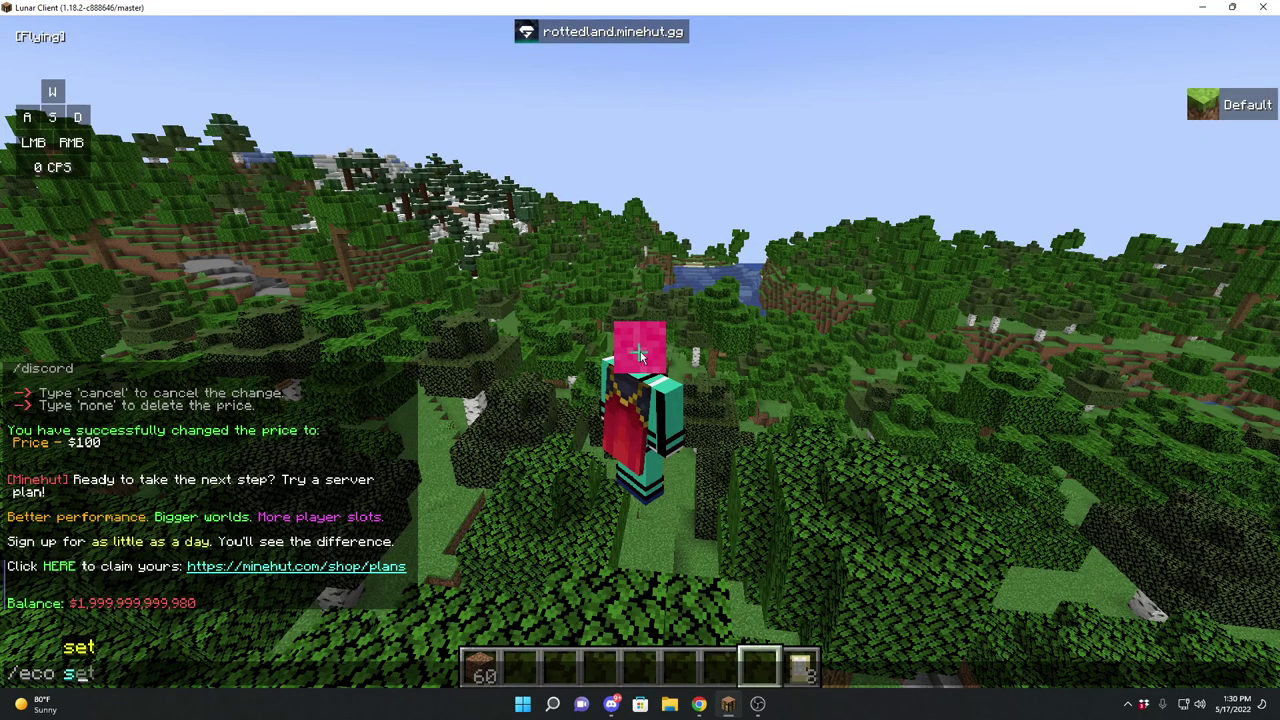
text(w/diasco)
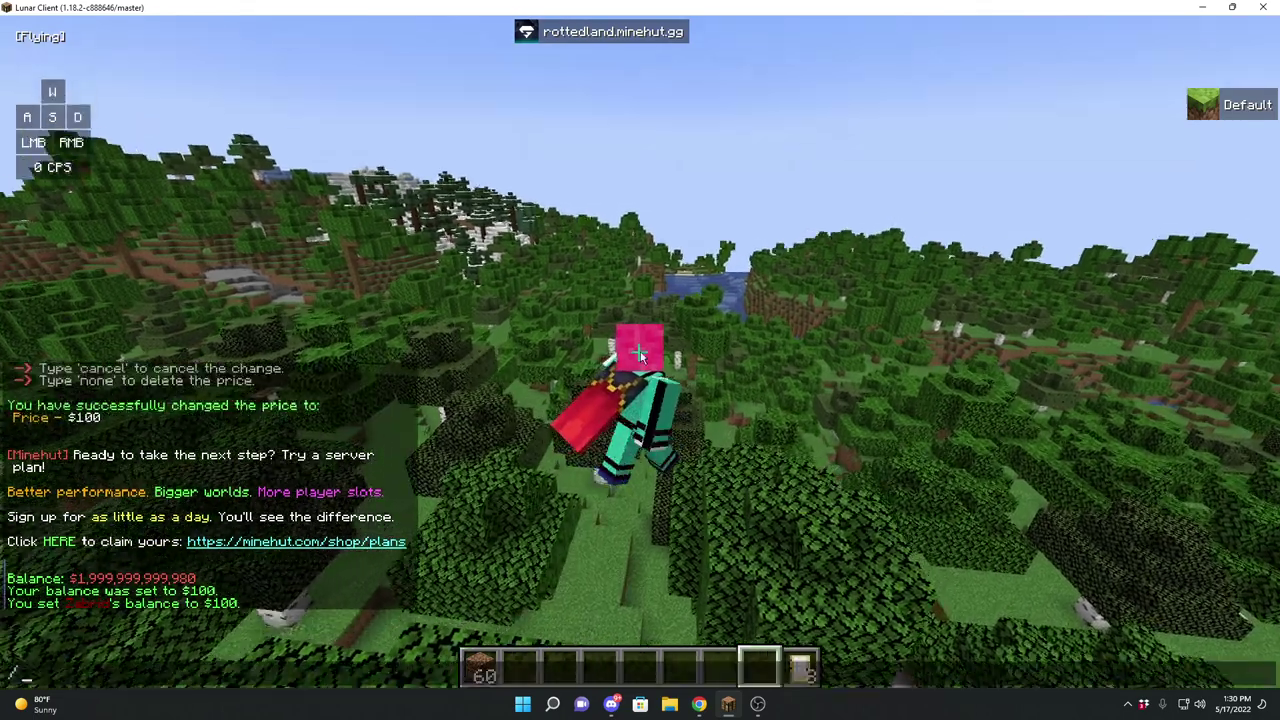
key(BackSpace)
key(BackSpace)
key(BackSpace)
key(BackSpace)
text(scord)
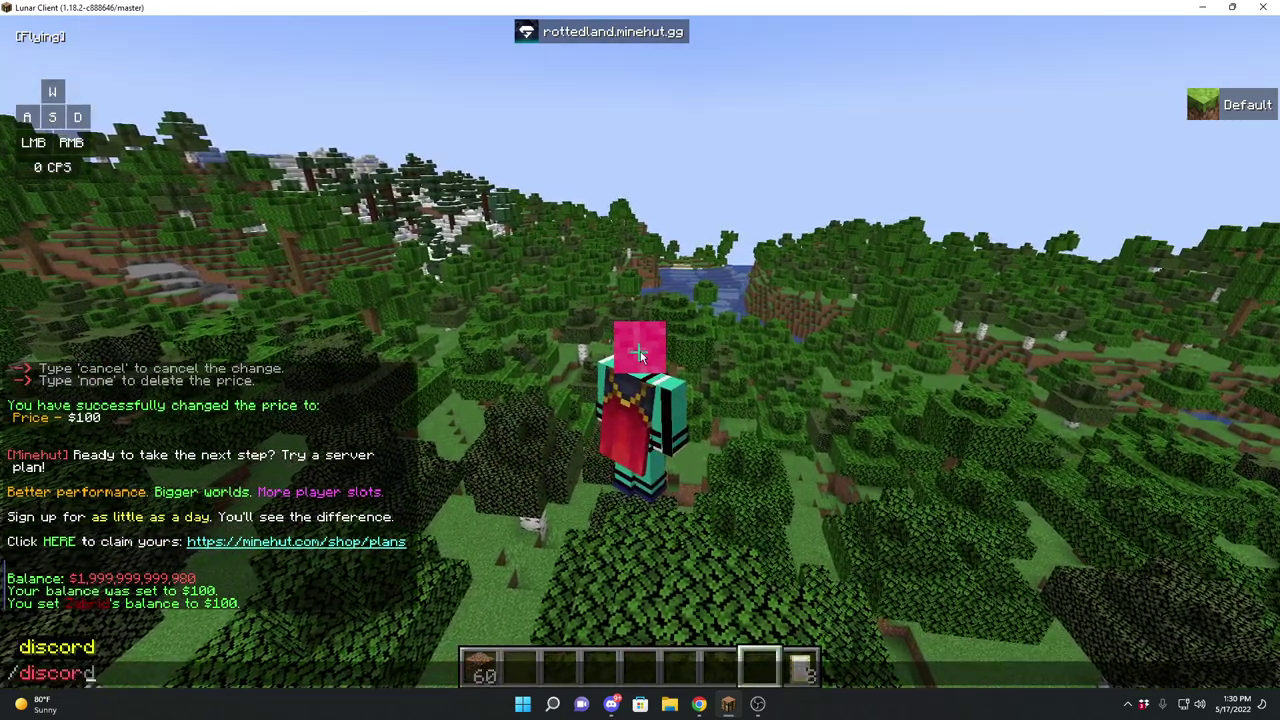
key(Return)
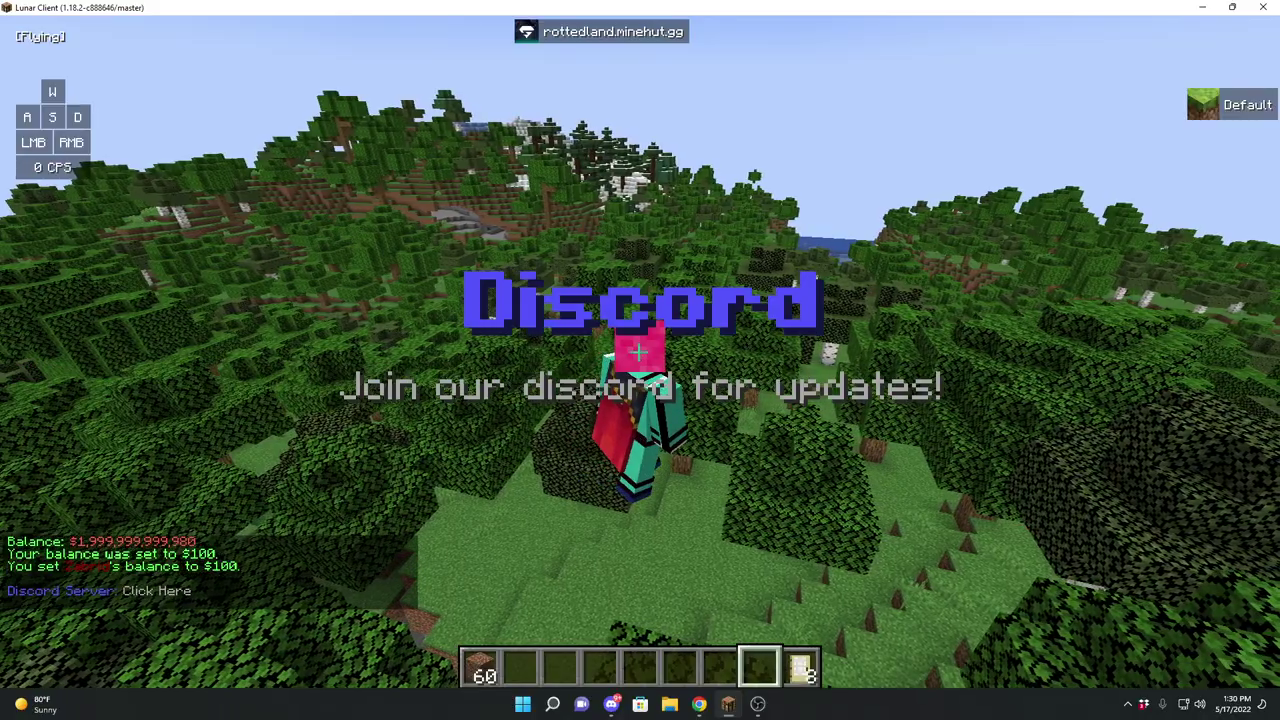
- Return to first-person view and check the player's balance with "/balance"
key(F5)
key(slash)
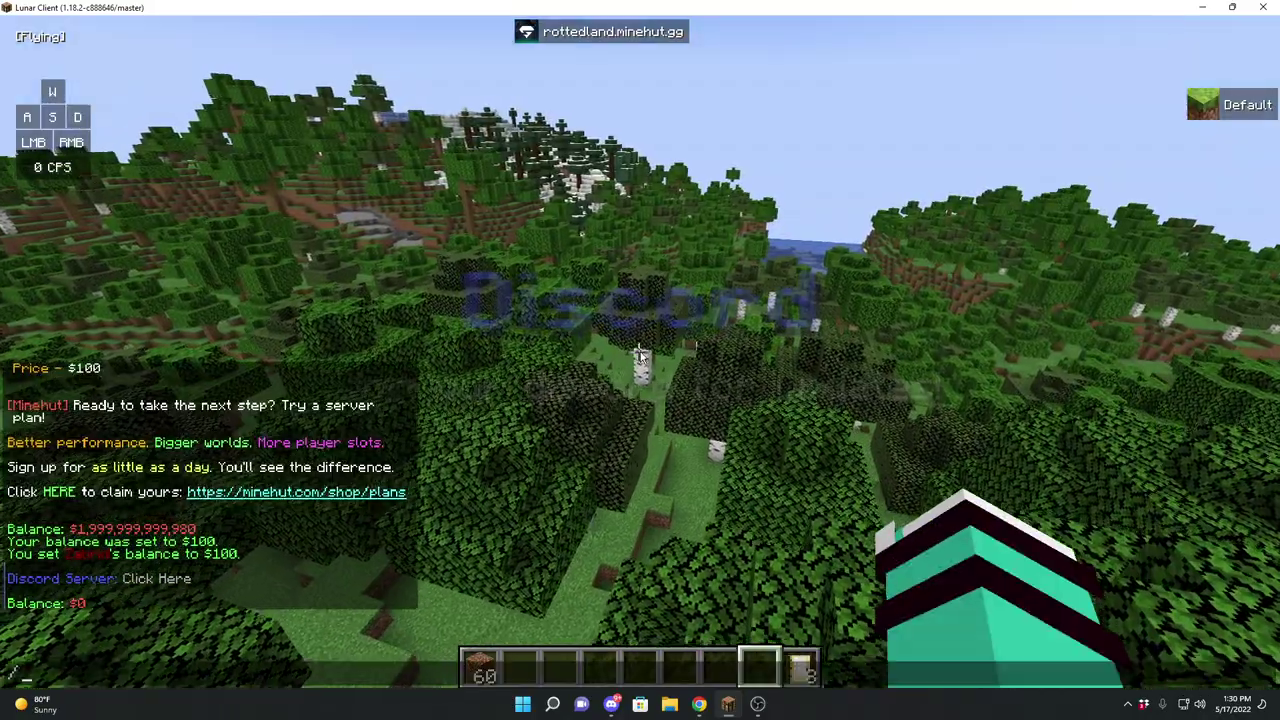
text(balance)
key(Return)
- Run "/discord" again to test it after the price has been charged
key(t)
key(Up)
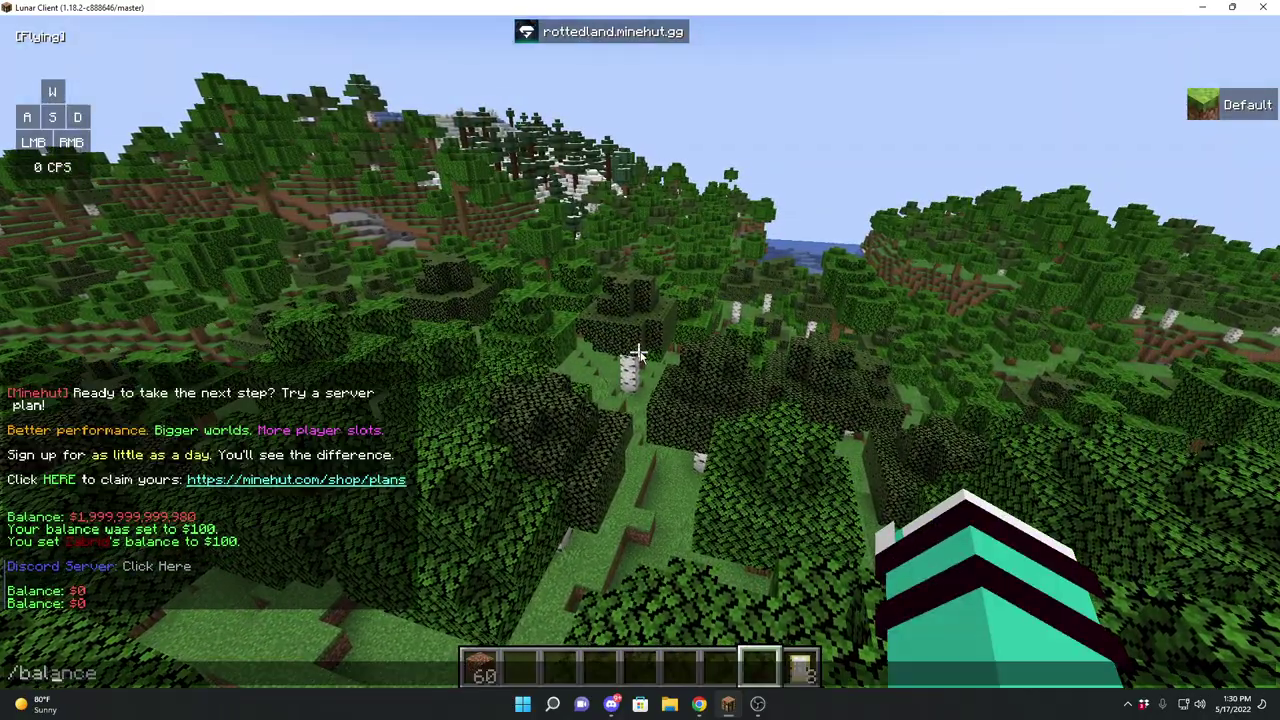
key(Return)
key(t)
key(Up)
key(Return)
key(w)
key(d)
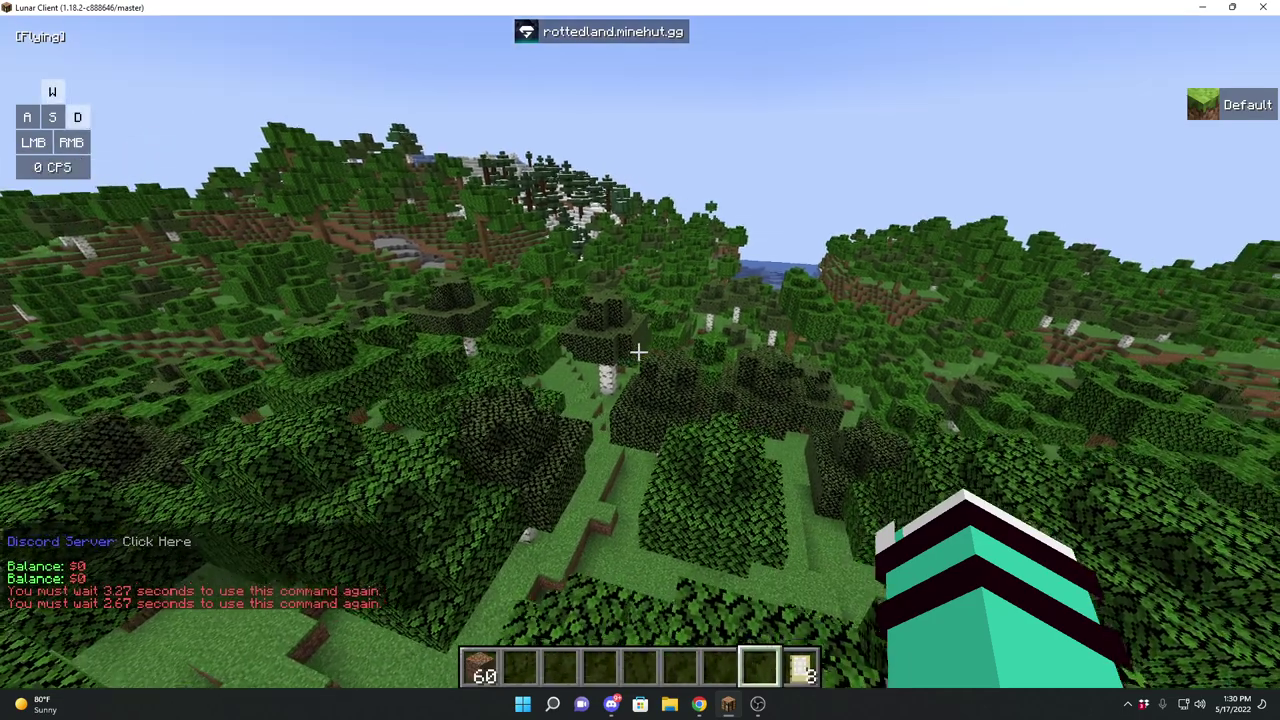
- Rerun the "/eco set" command to set the player's balance to $100
key(t)
key(Up)
key(Up)
key(Up)
key(Up)
key(Return)
- Reopen the /discord command in the Command Maker editor and enable its console commands
key(t)
key(Up)
key(Up)
key(Up)
key(Down)
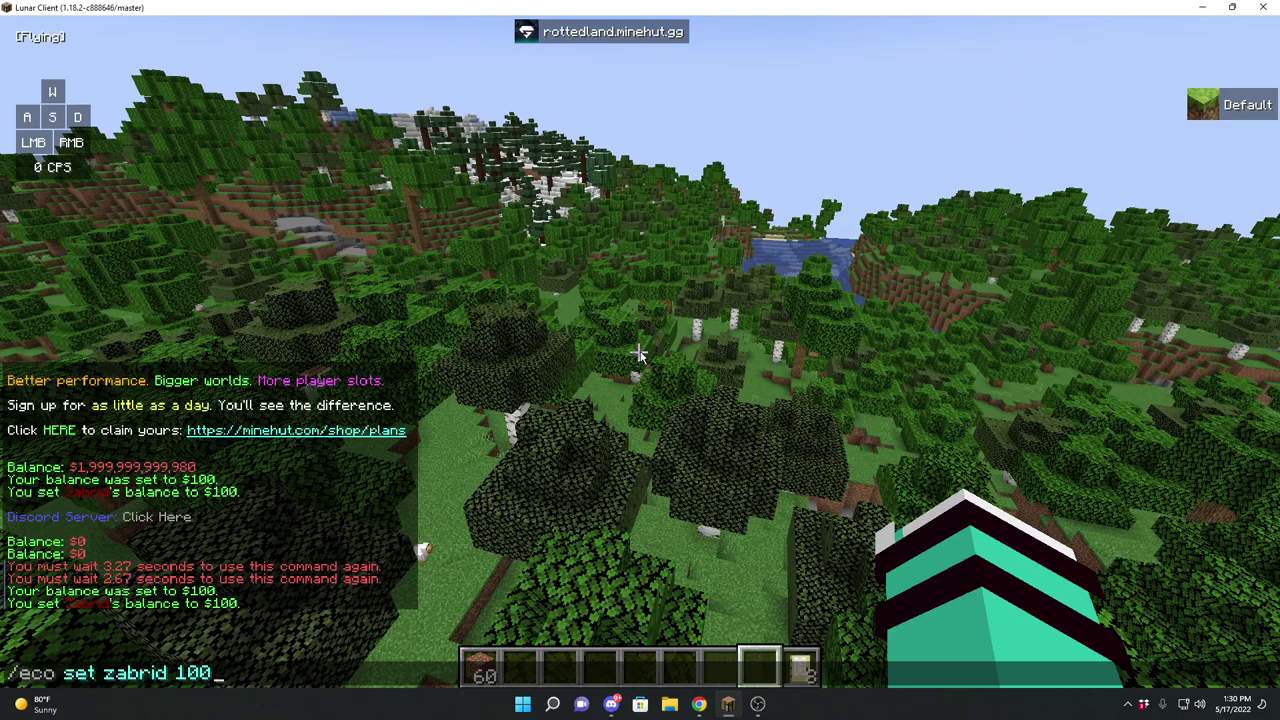
key(Return)
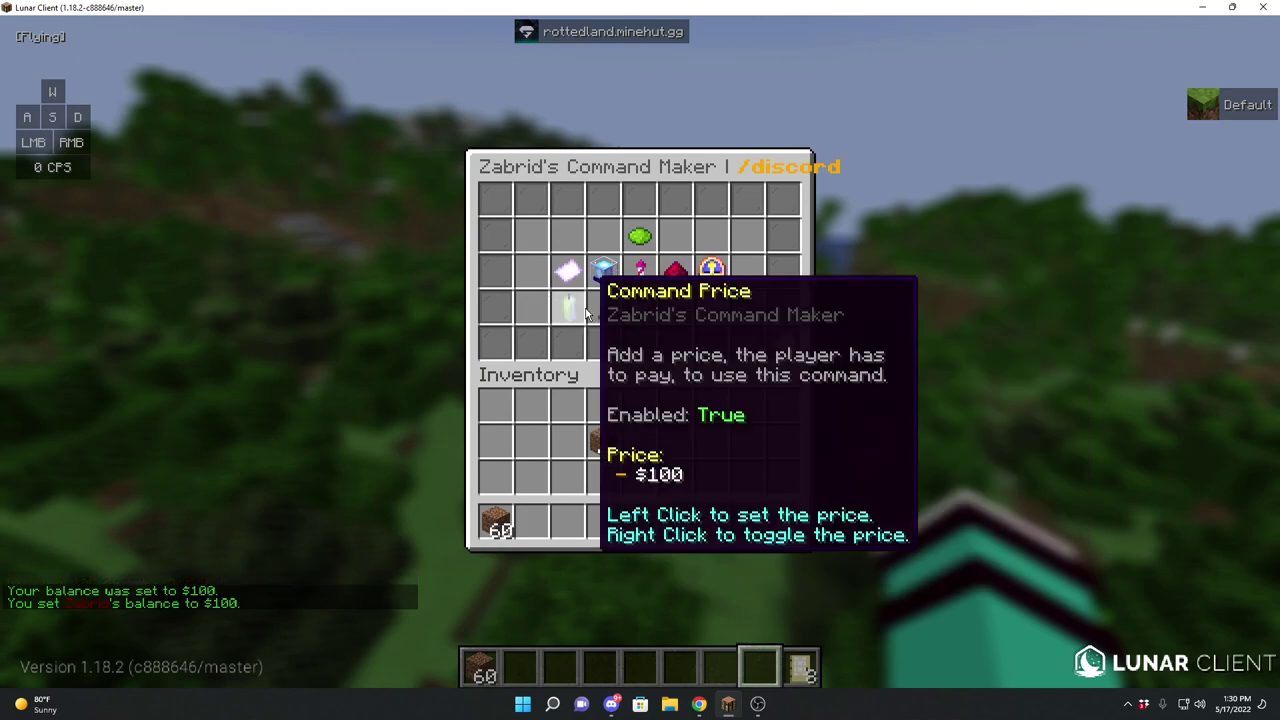
right_click(604, 311)
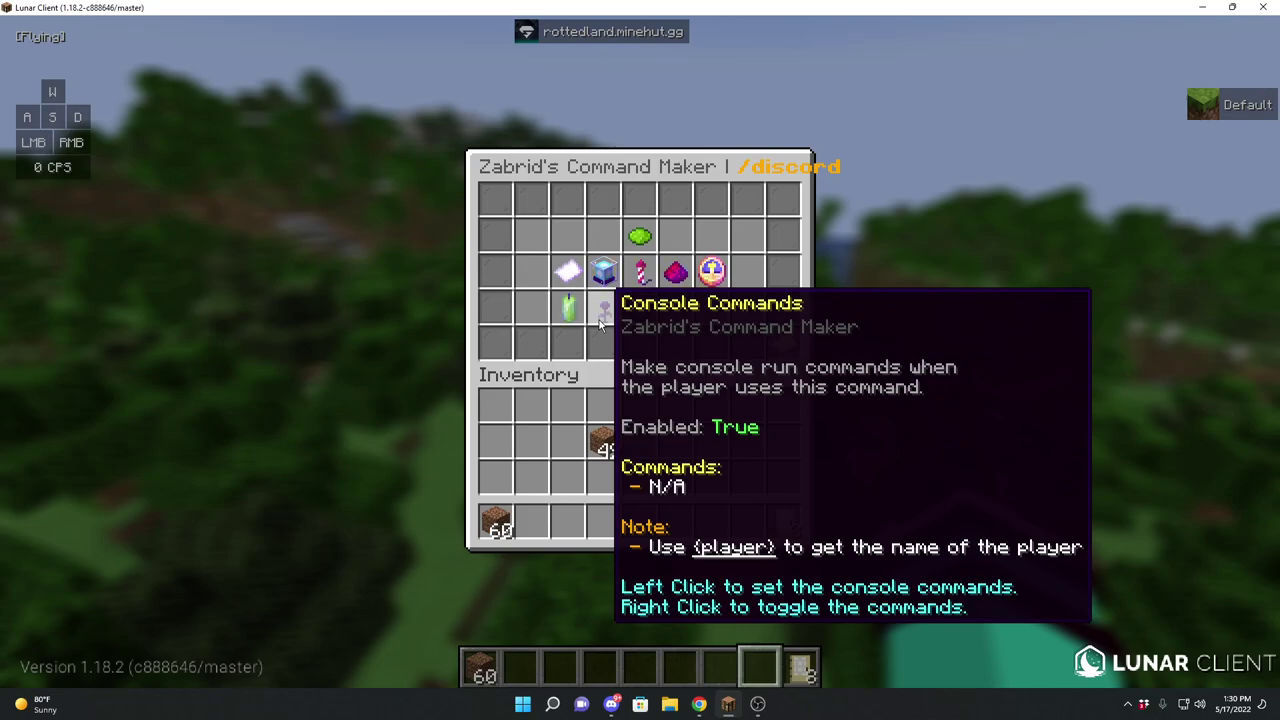
- Set the console commands of /discord to "bc {player} used /discord!||give {player} dirt"
click(607, 316)
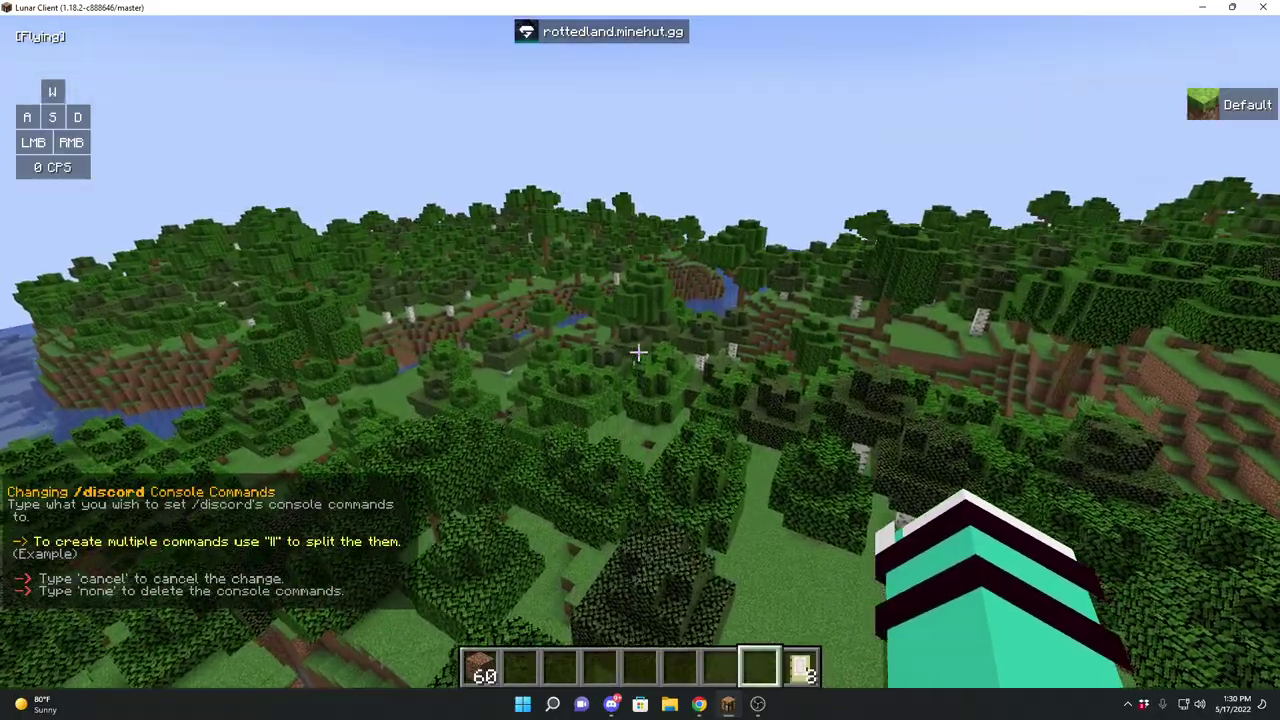
text(w)
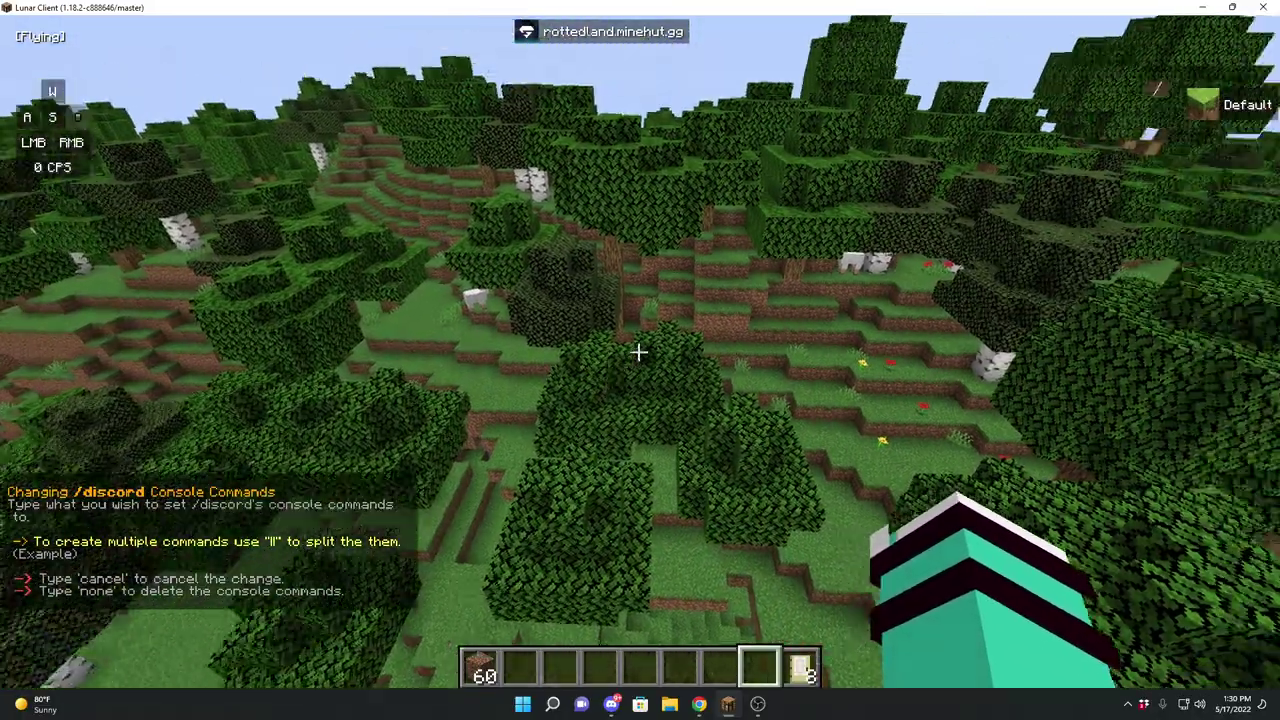
text(dtbc)
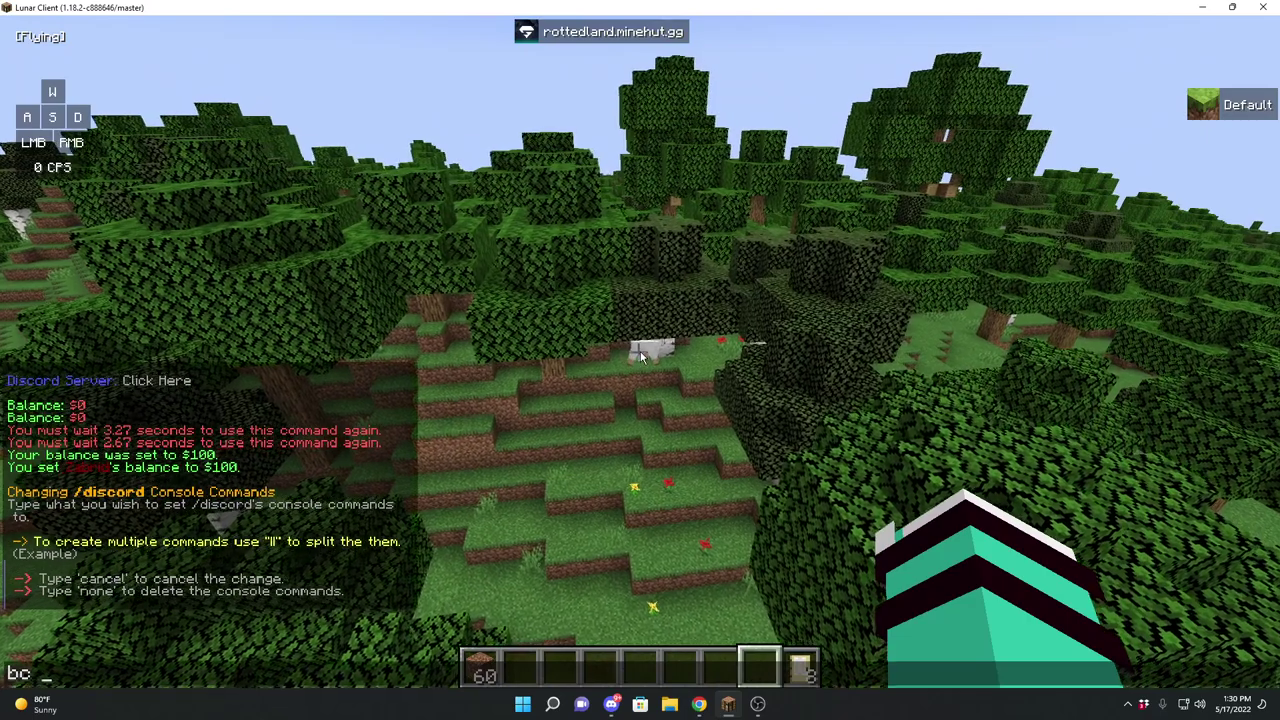
text( {p)
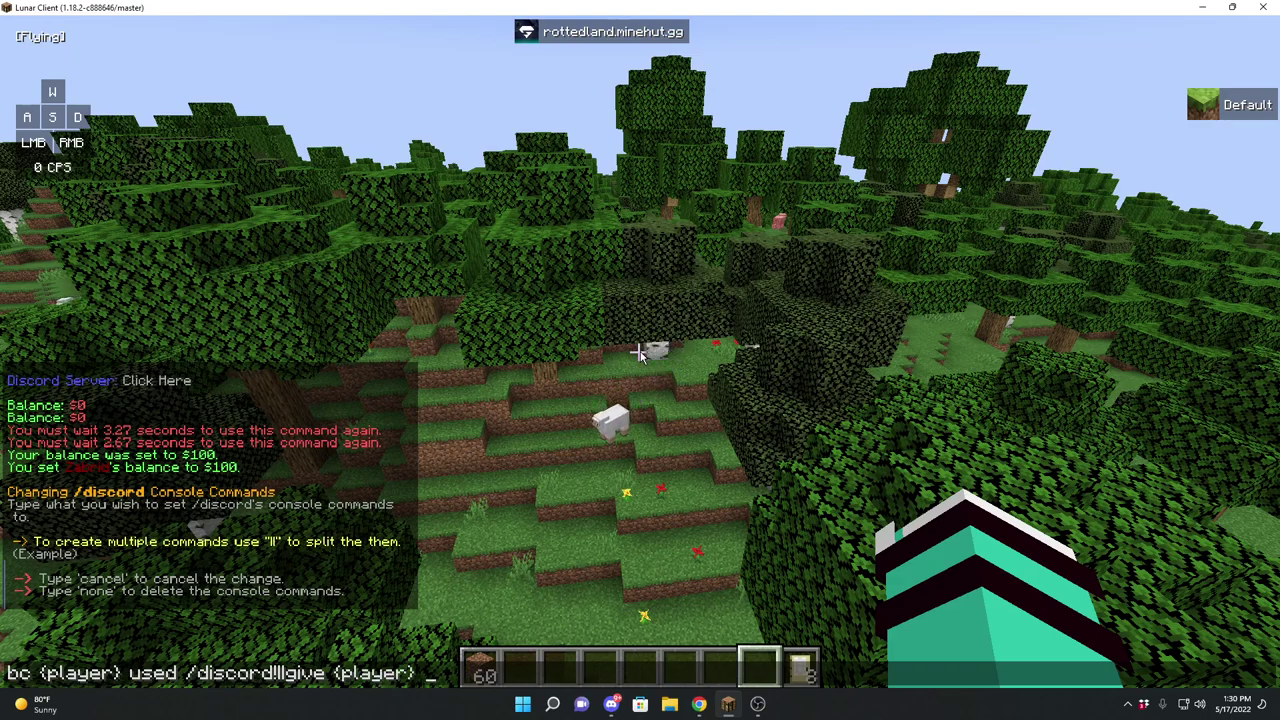
text(t)
key(Return)
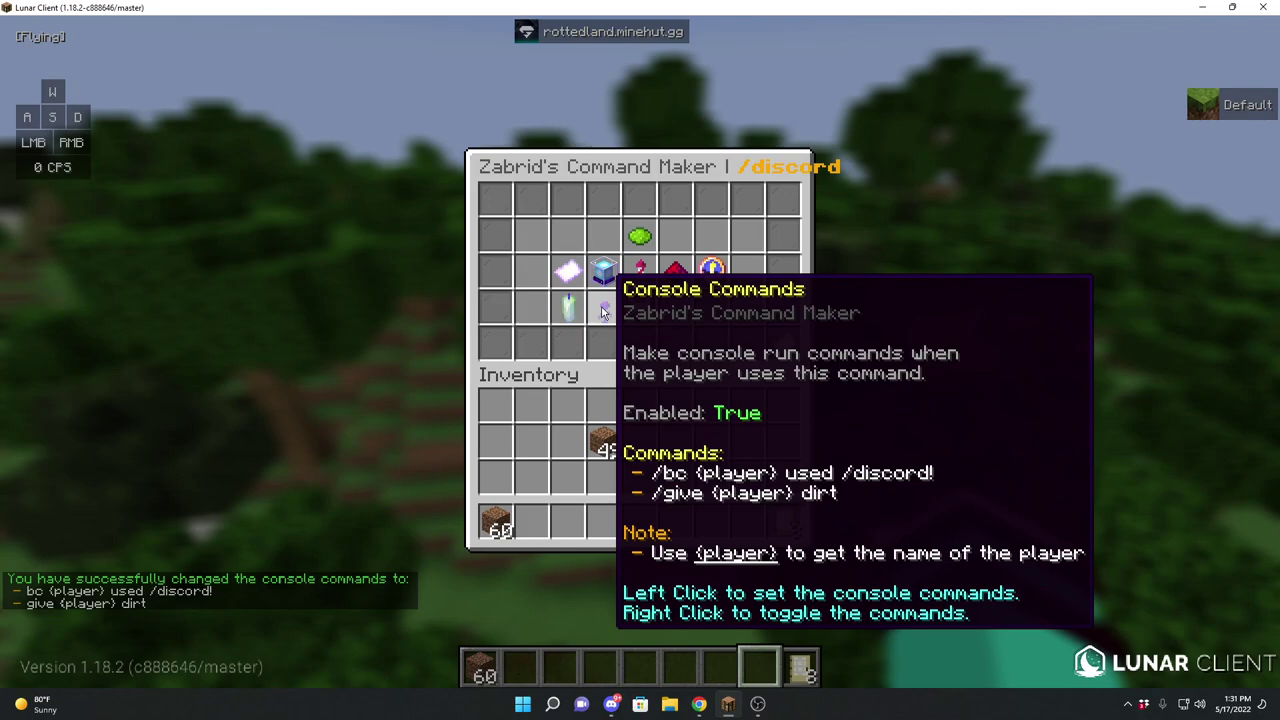
- Clear the player's inventory, run "/discord" to test the console commands, and check the inventory for the dirt
click(603, 310)
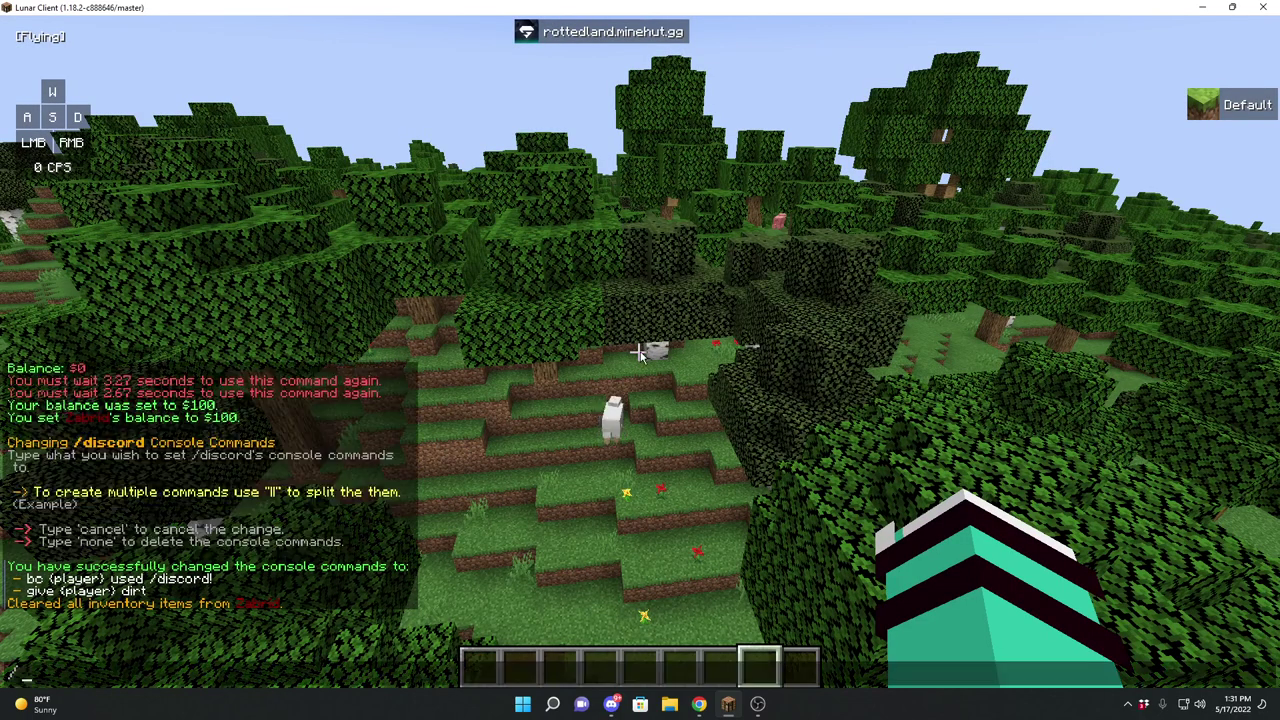
key(Return)
key(t)
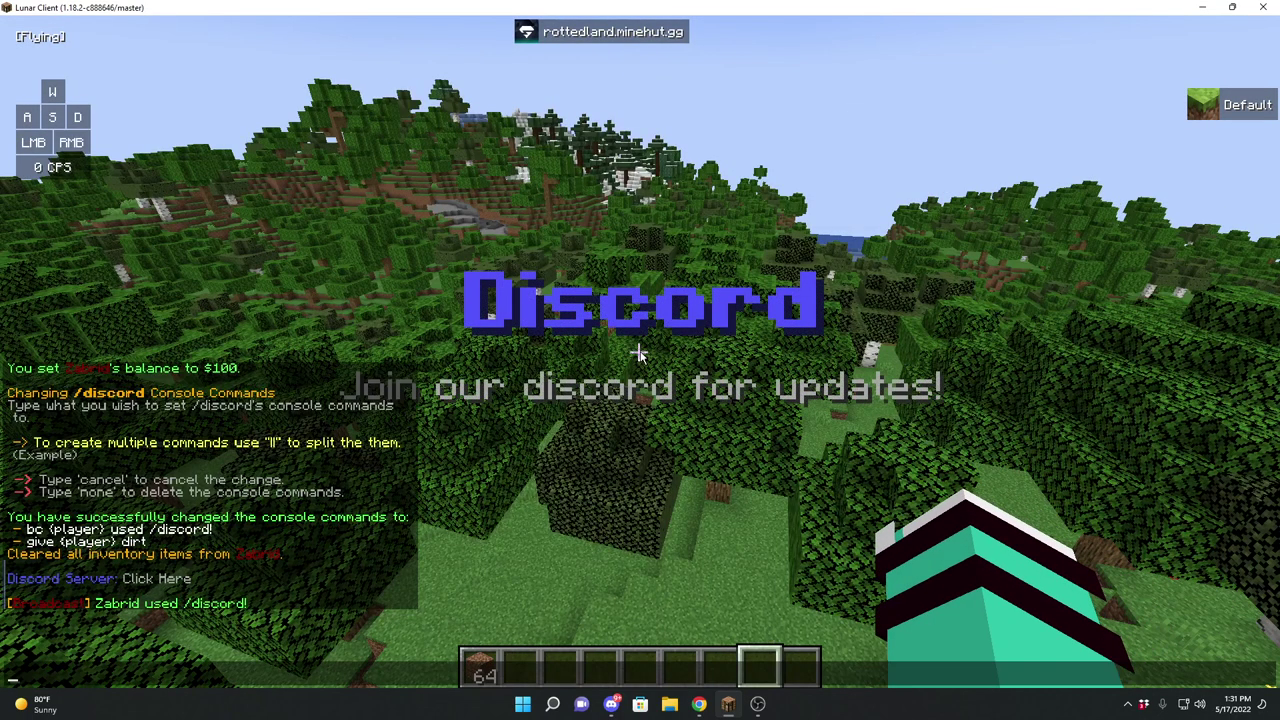
key(Escape)
key(e)
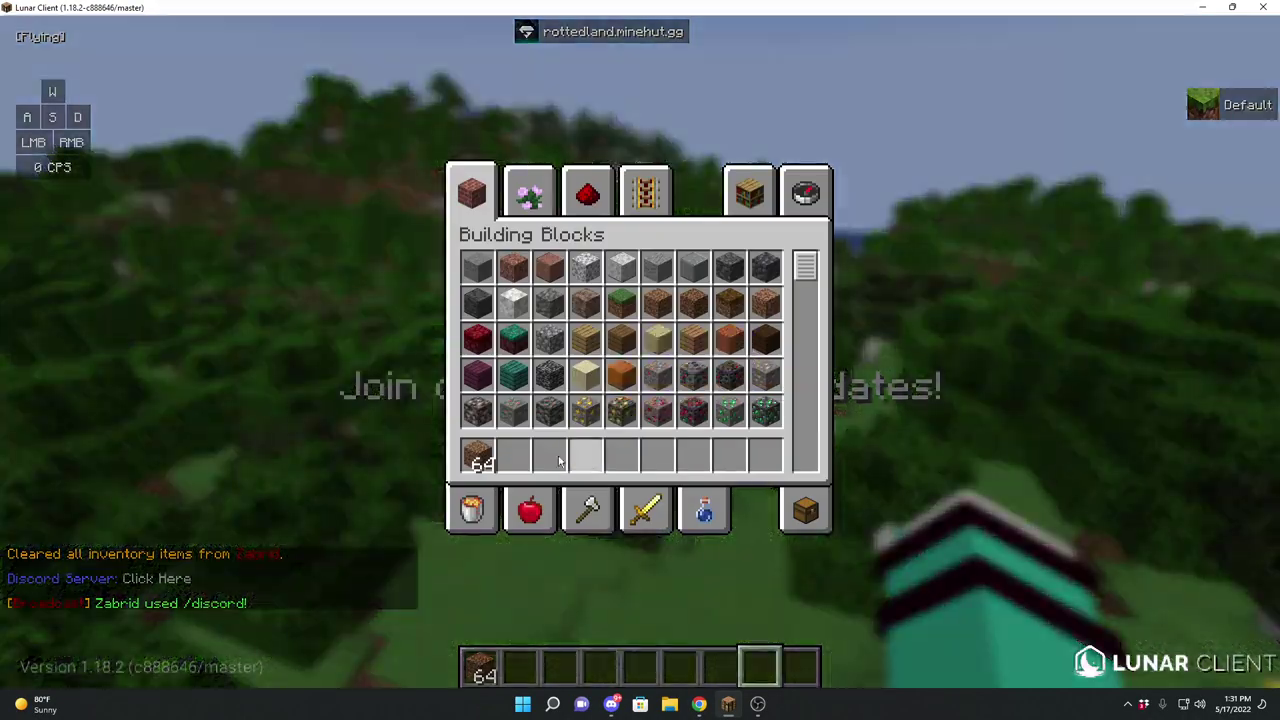
key(e)
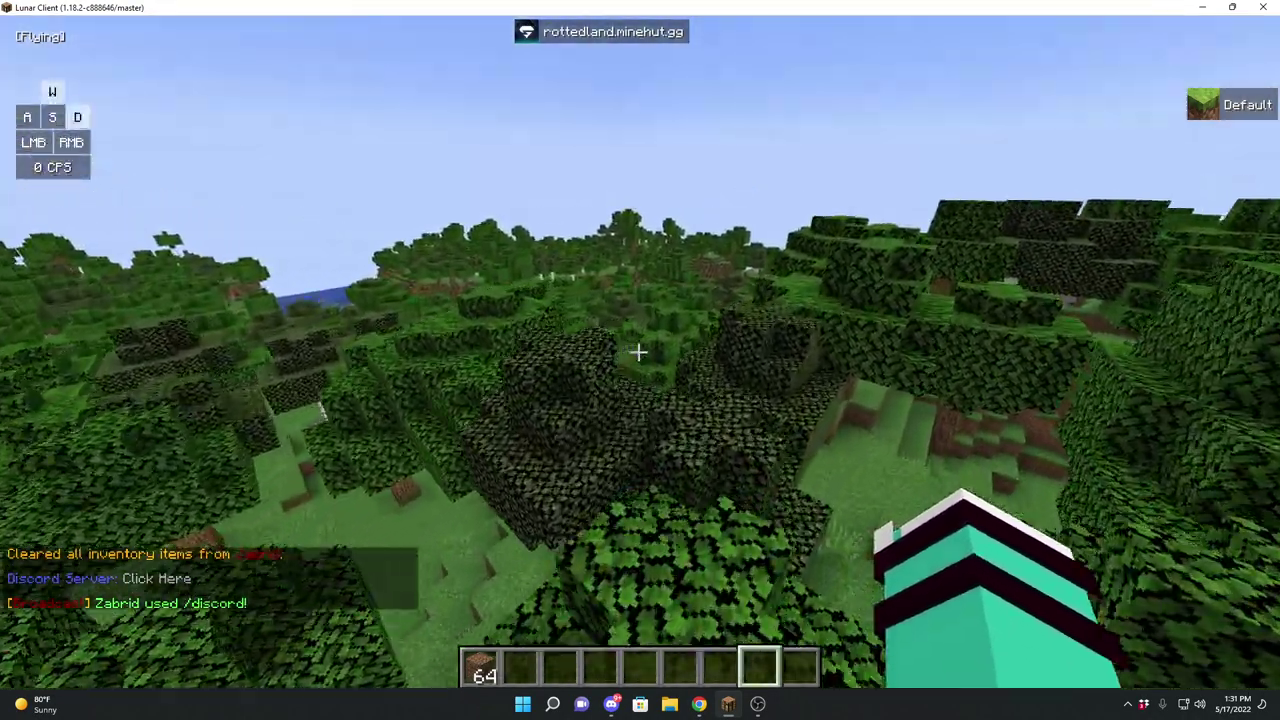
- Run "/cmd edit discord" to examine the Command Items option, and close the editor
key(t)
key(Up)
key(Up)
key(Up)
key(Up)
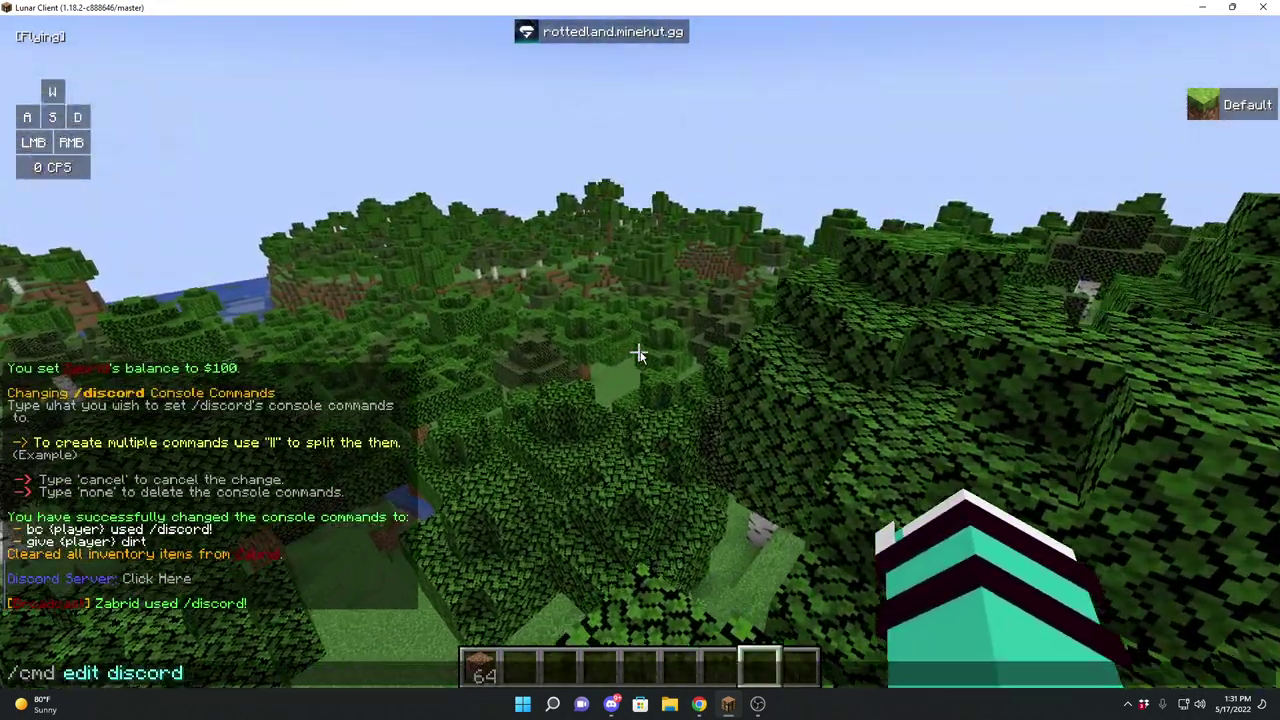
key(Return)
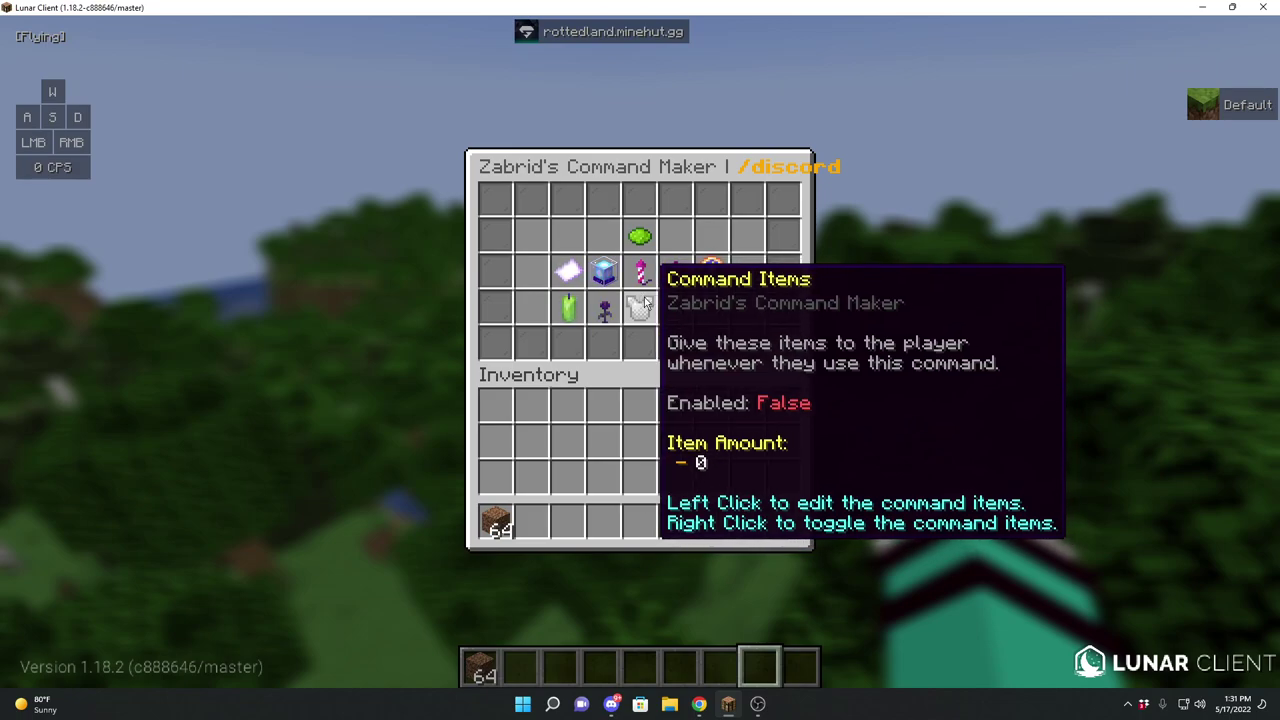
key(Escape)
- Search the creative items for "iron" and fill hotbar slots 1 to 5 with iron helmet, chestplate, leggings, boots and sword
key(e)
click(810, 208)
text(ches)
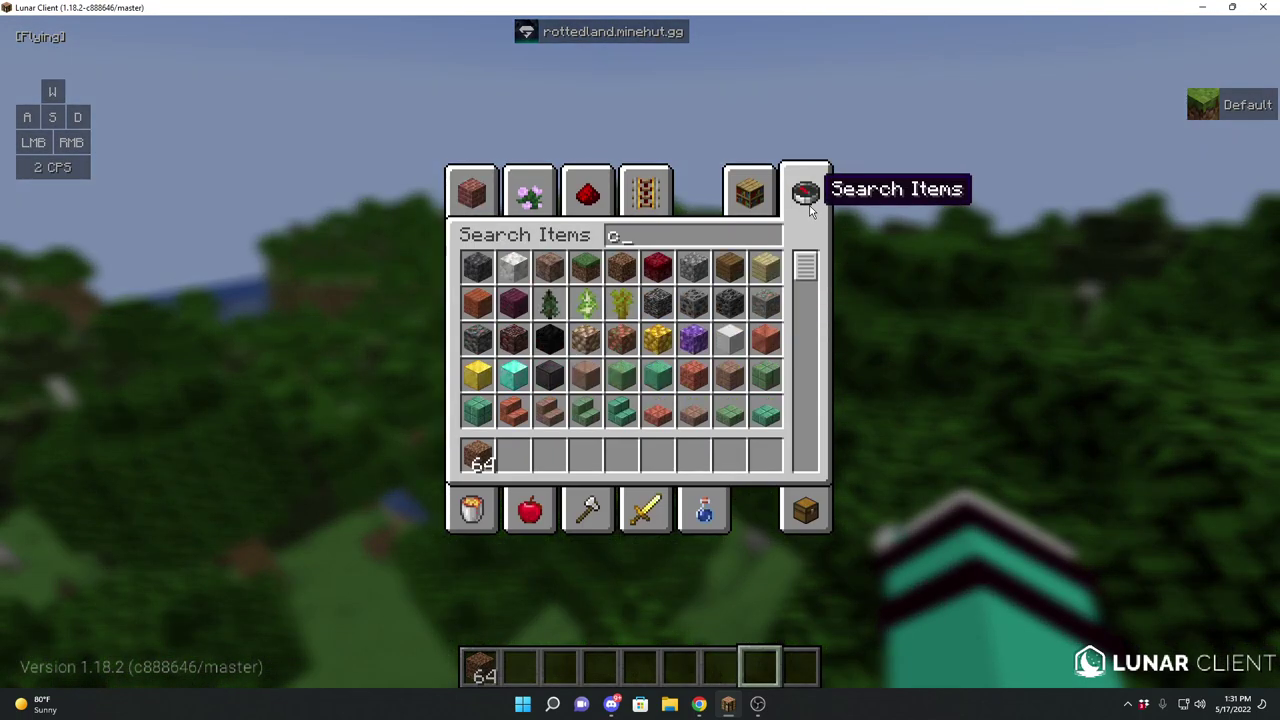
key(BackSpace)
key(BackSpace)
key(BackSpace)
key(BackSpace)
text(iro)
text(12)
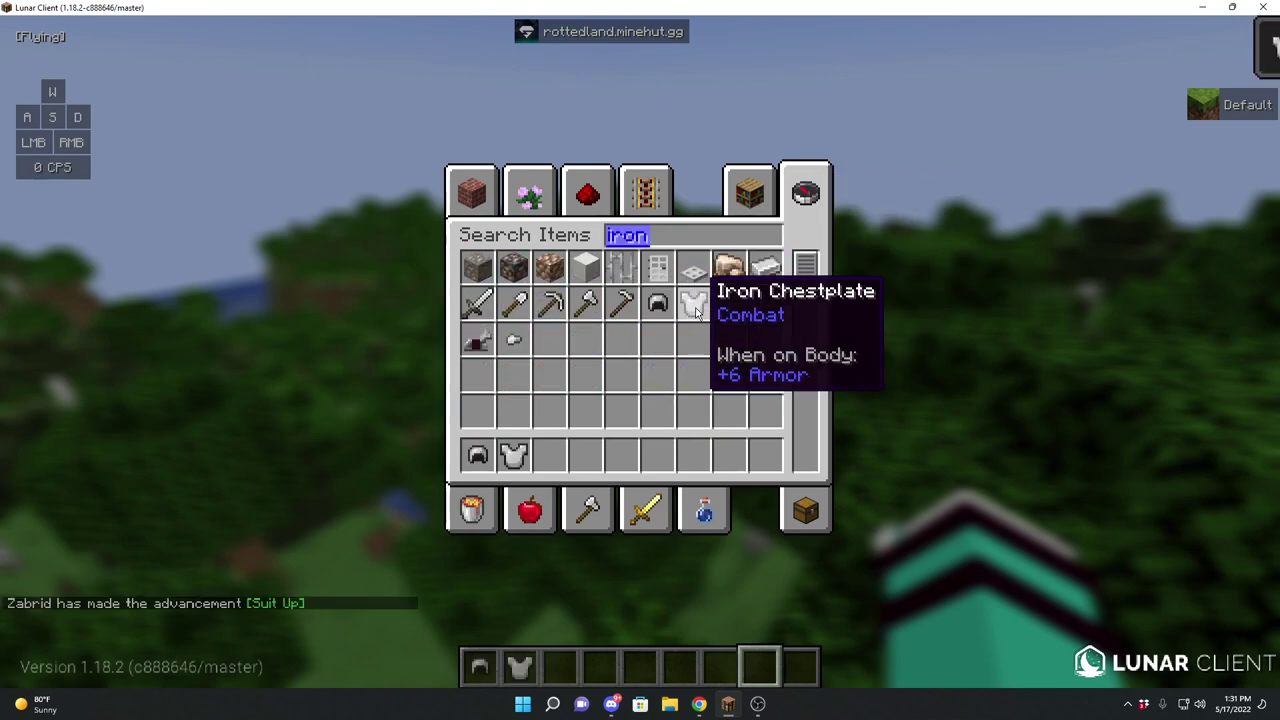
text(345)
key(Escape)
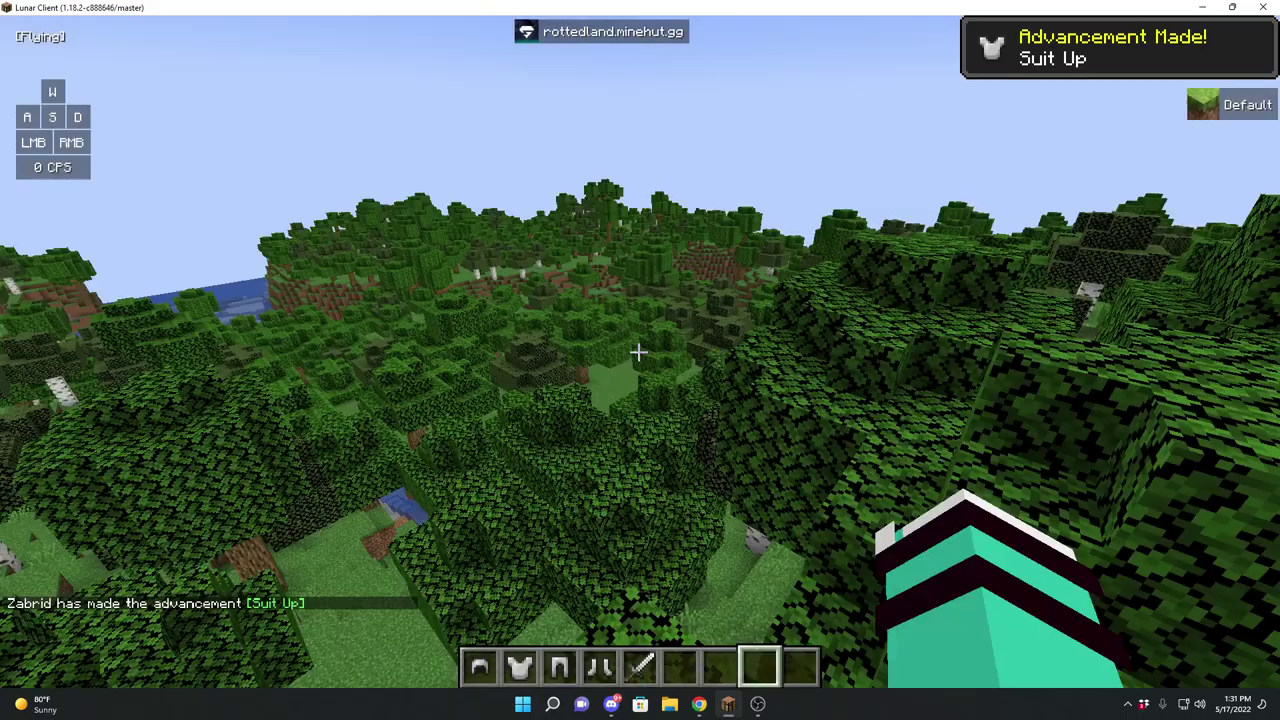
- Run "/cmd edit discord" again and open the item editor for the command items
key(t)
key(Up)
key(Up)
key(Up)
key(Up)
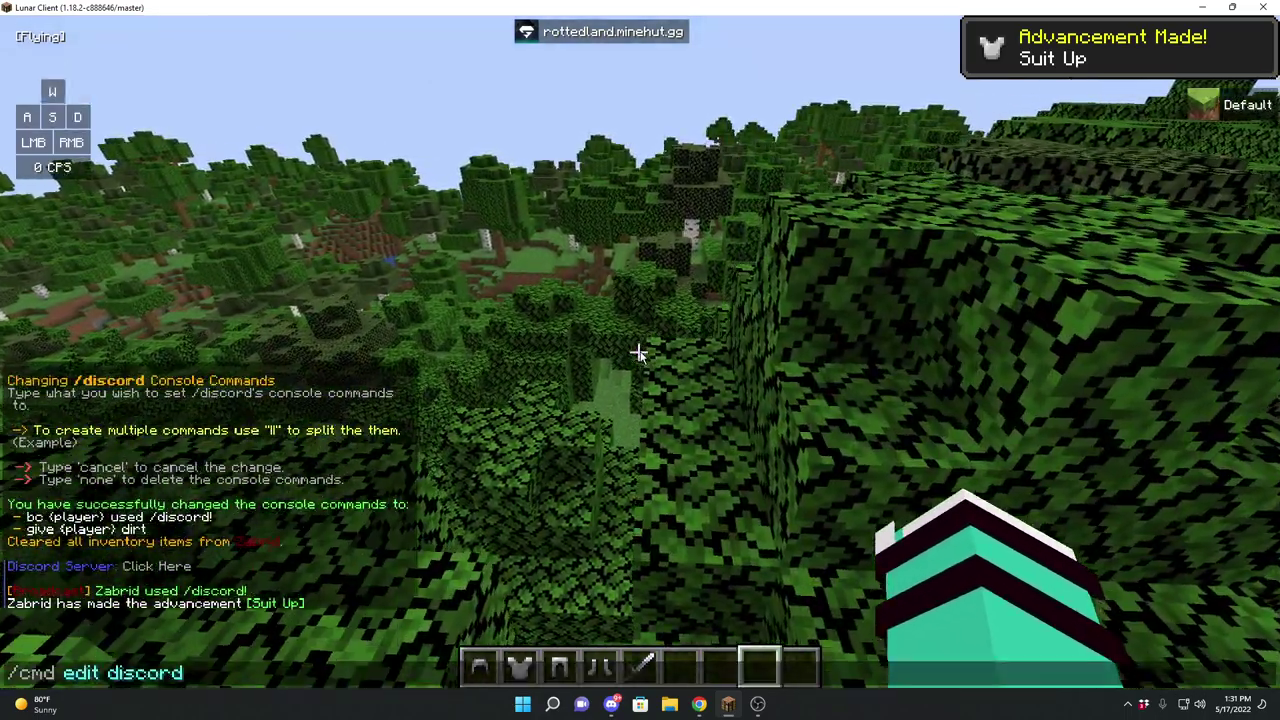
key(Return)
click(644, 308)
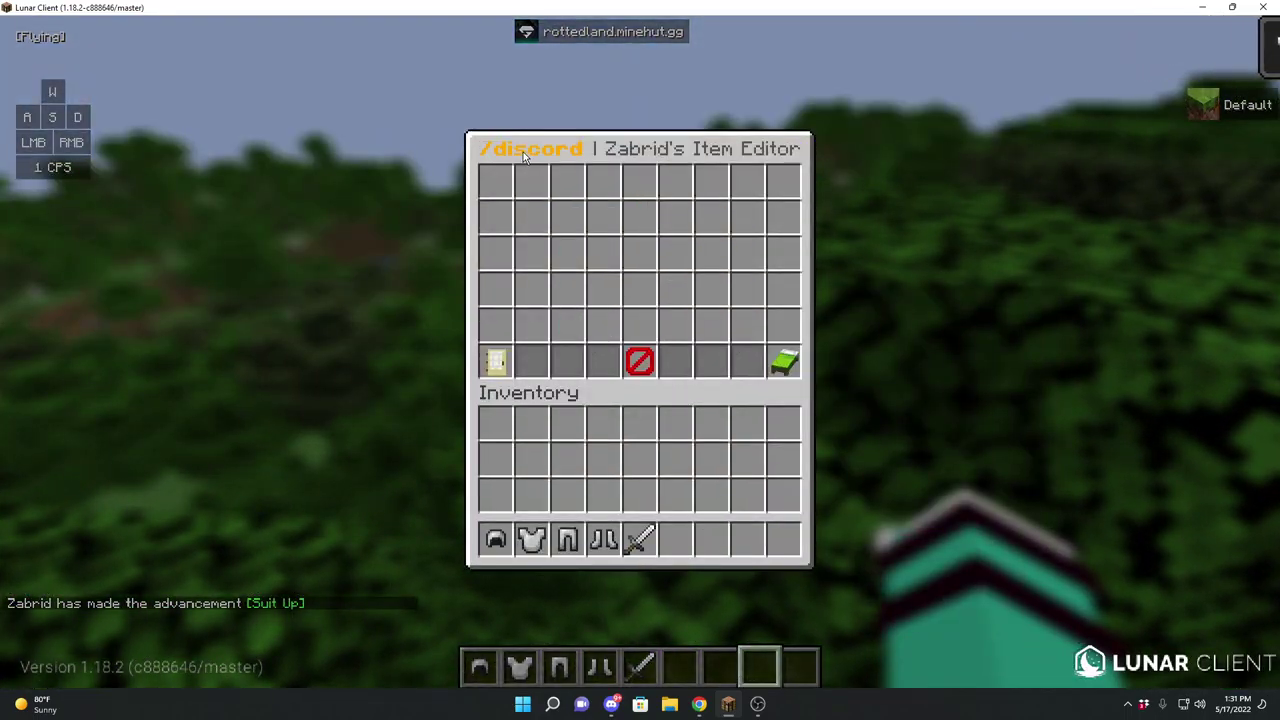
- Place the iron helmet, chestplate, leggings, boots and sword in the first row of the /discord item editor
key(1)
key(2)
click(567, 540)
click(567, 182)
key(4)
key(5)
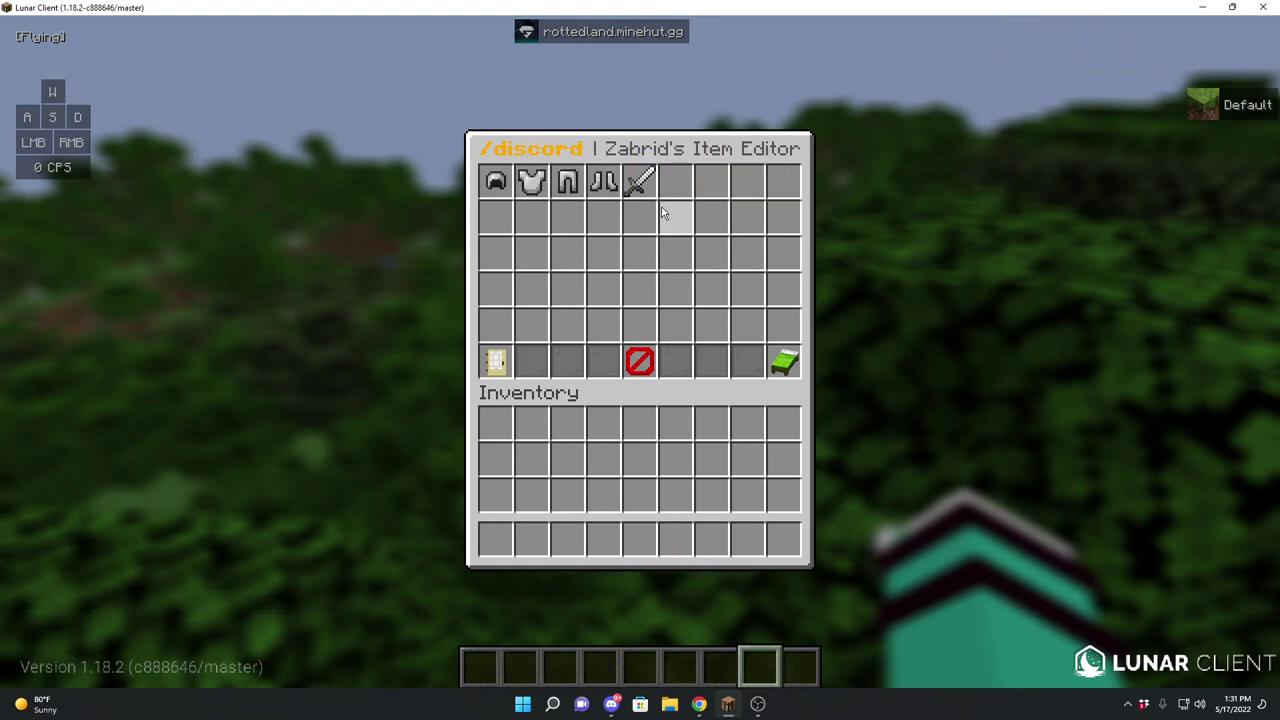
- Save the command items, return to the /discord settings and enable Command Items
click(783, 366)
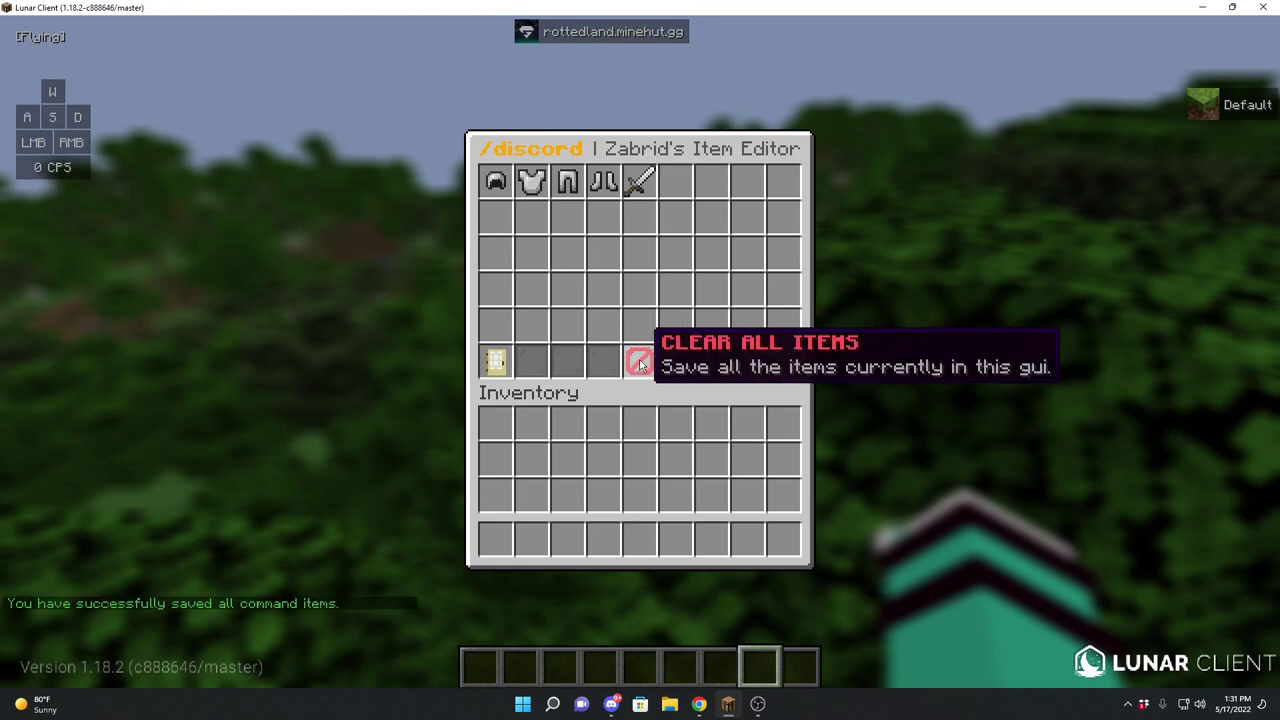
click(783, 366)
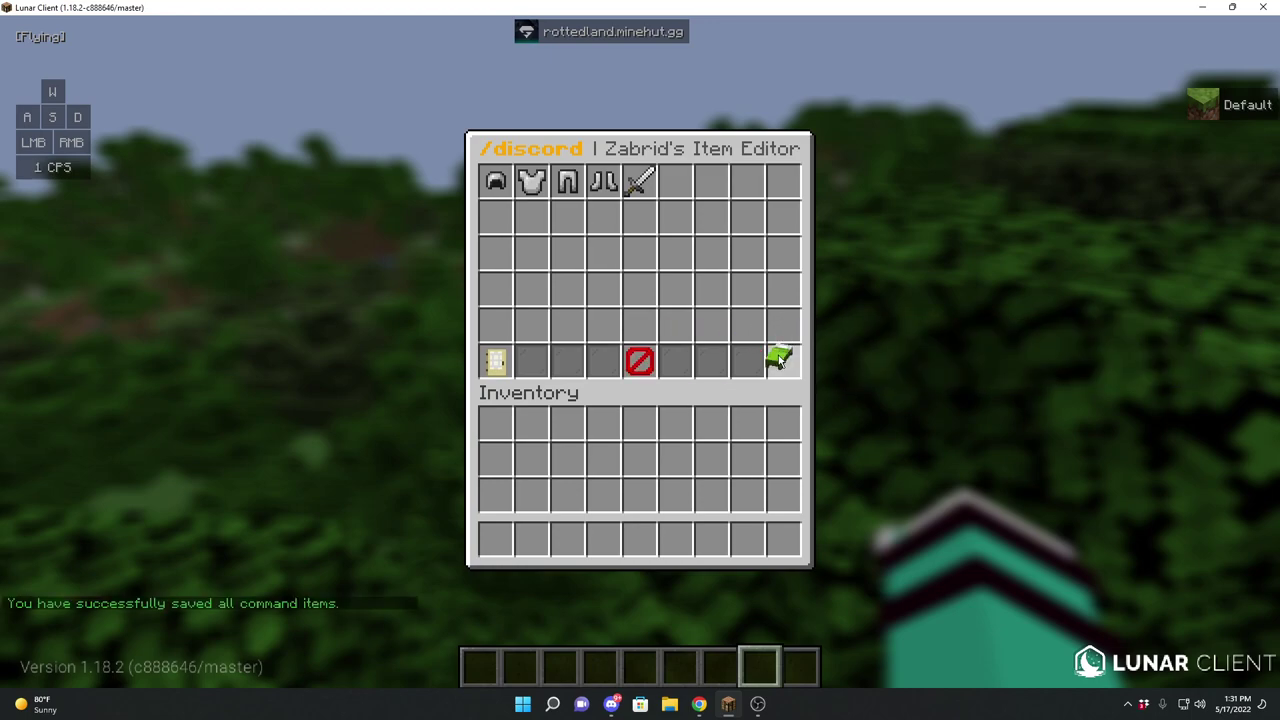
click(498, 363)
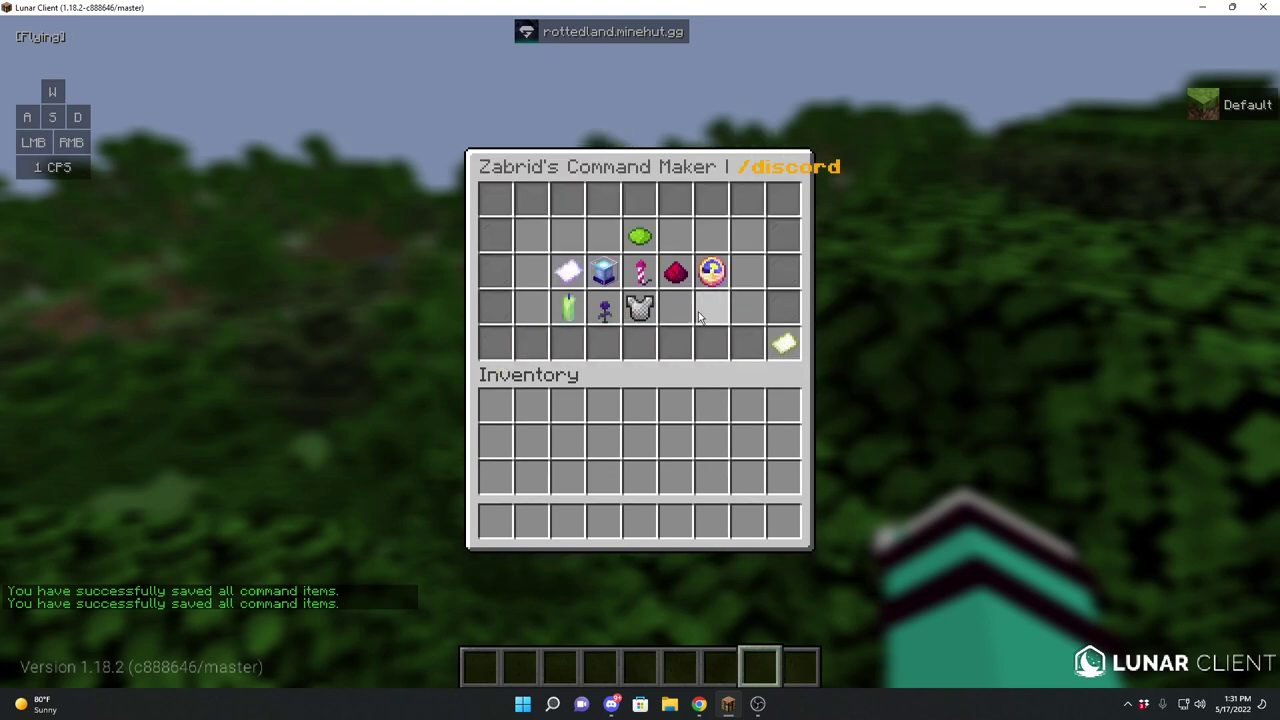
right_click(632, 311)
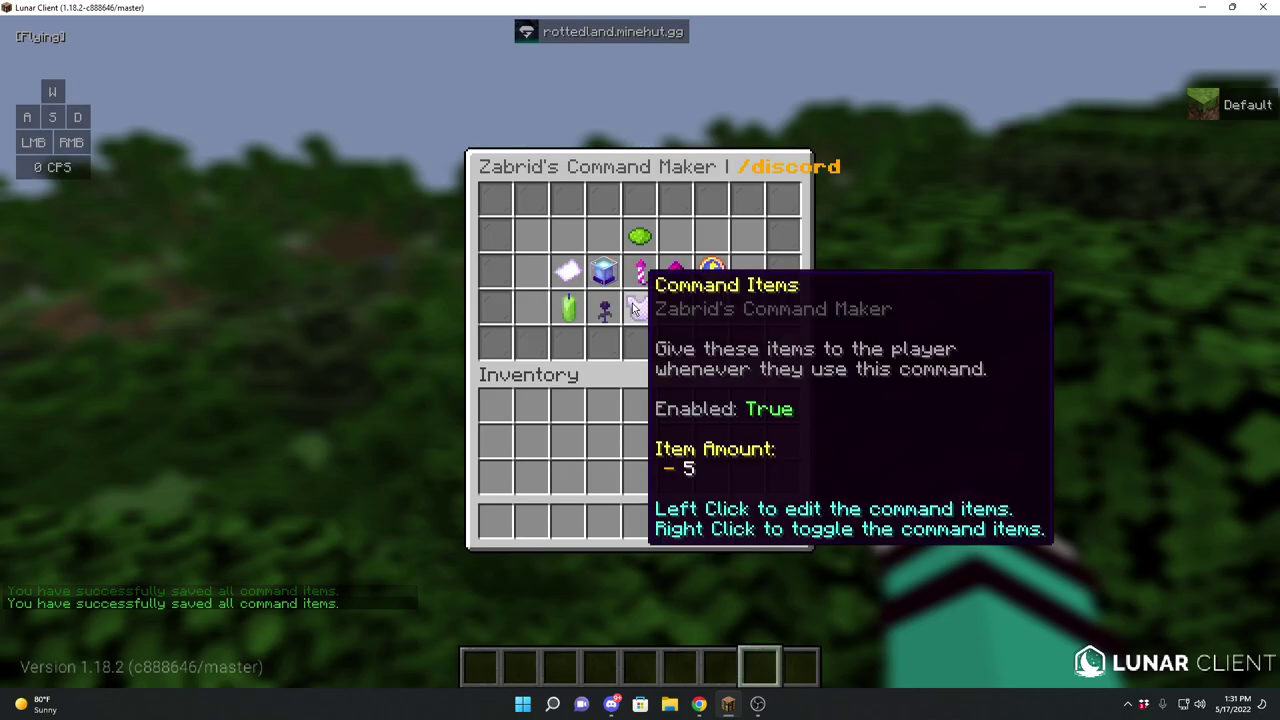
- Close the editor and run "/discord" to test the command items
key(Escape)
text(/discord)
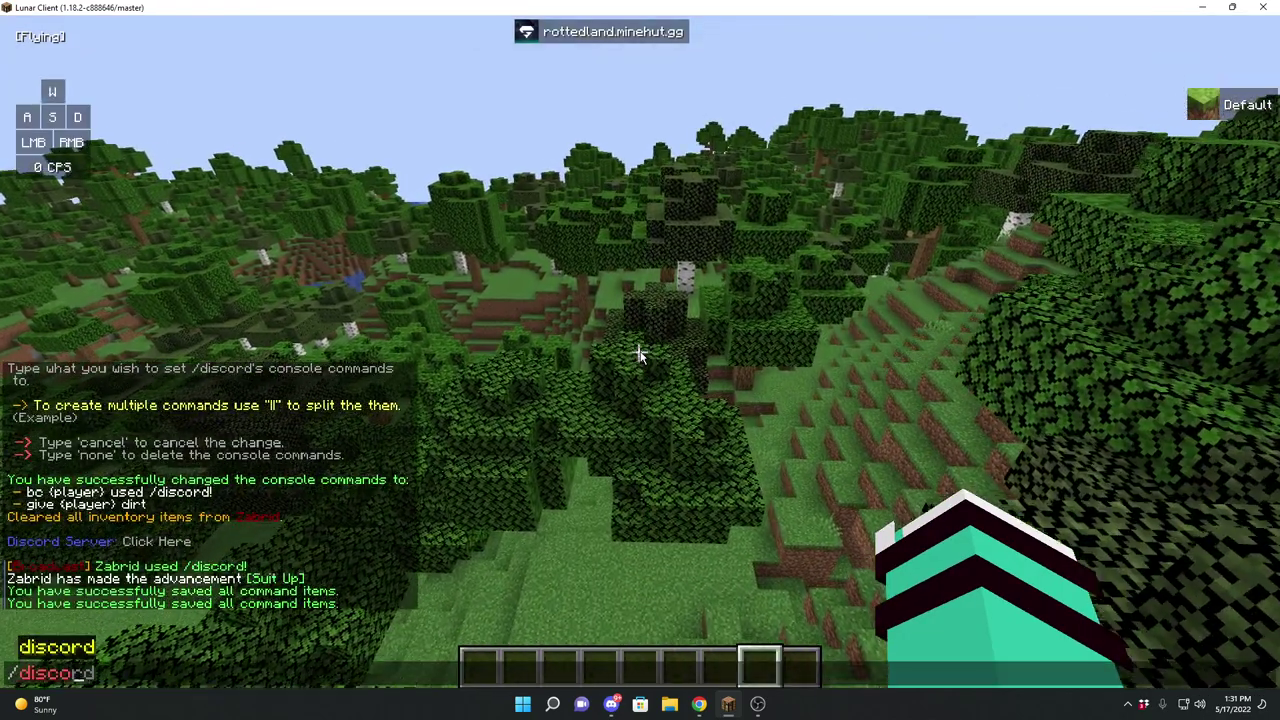
key(Return)
- Give the player $100 with "/eco give", rerun "/discord" and check the inventory for the given items
text(/eco give zabrid 100)
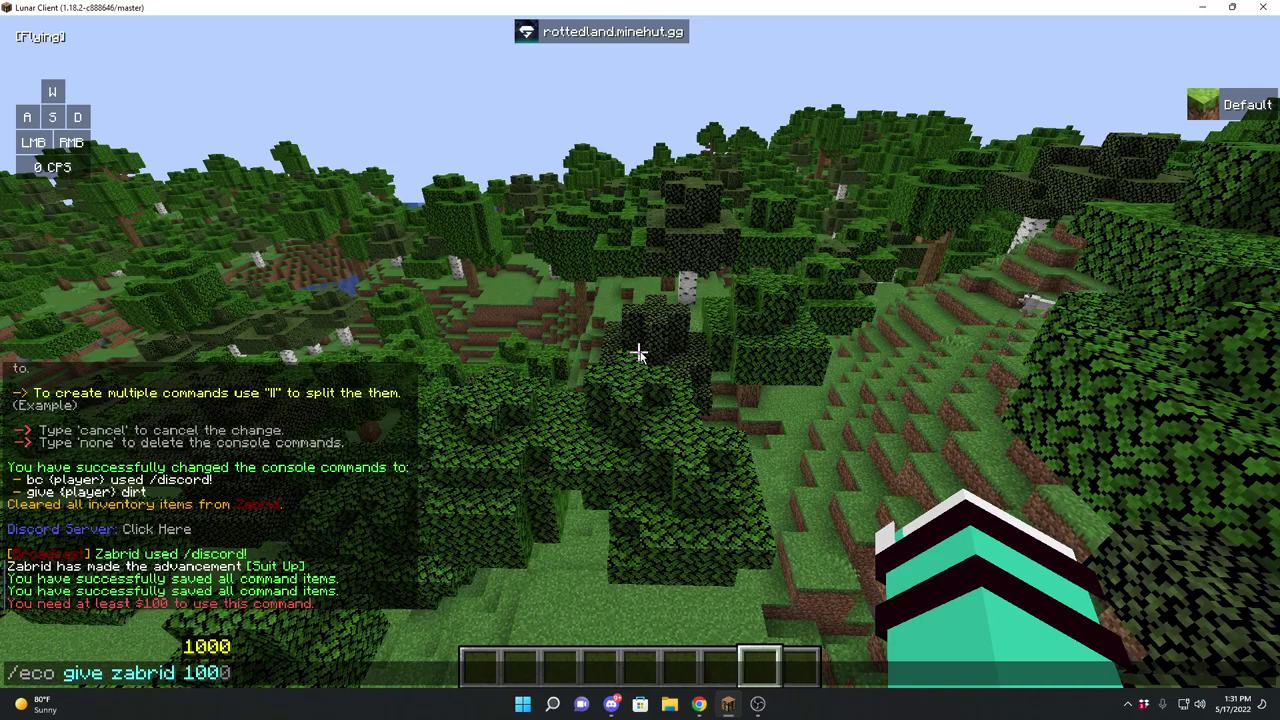
key(Return)
text(/discord)
key(Return)
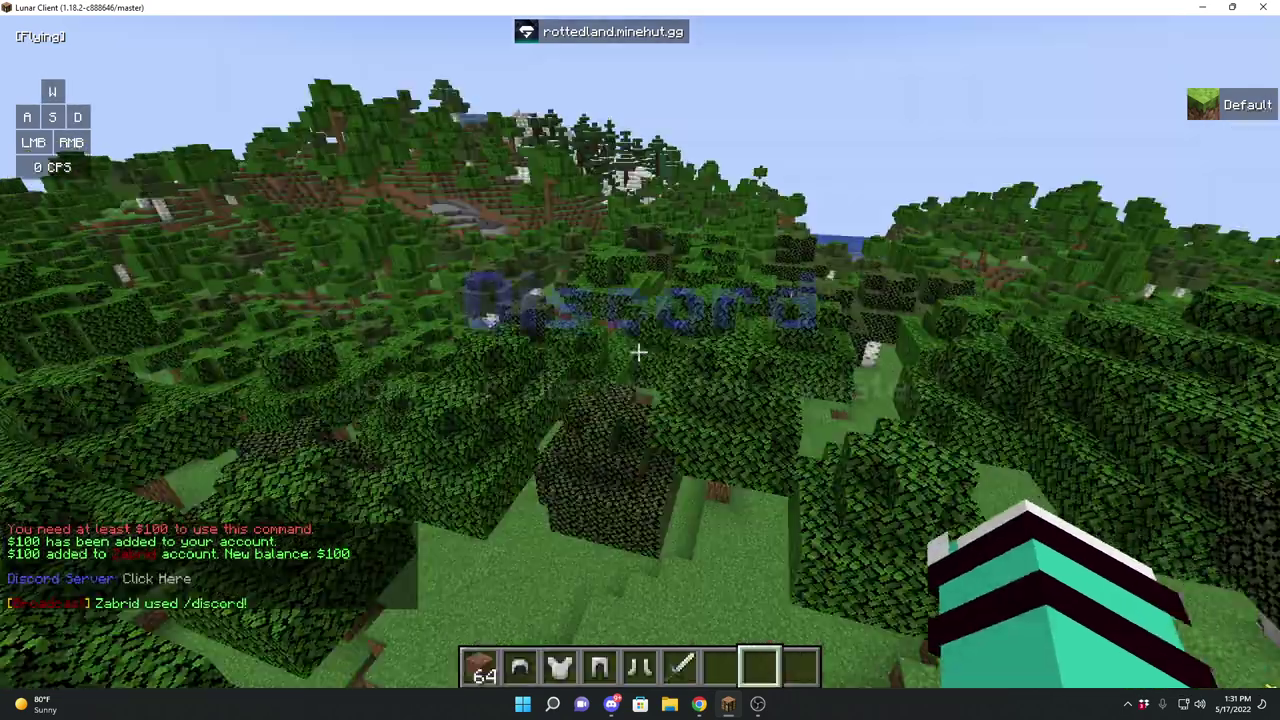
key(e)
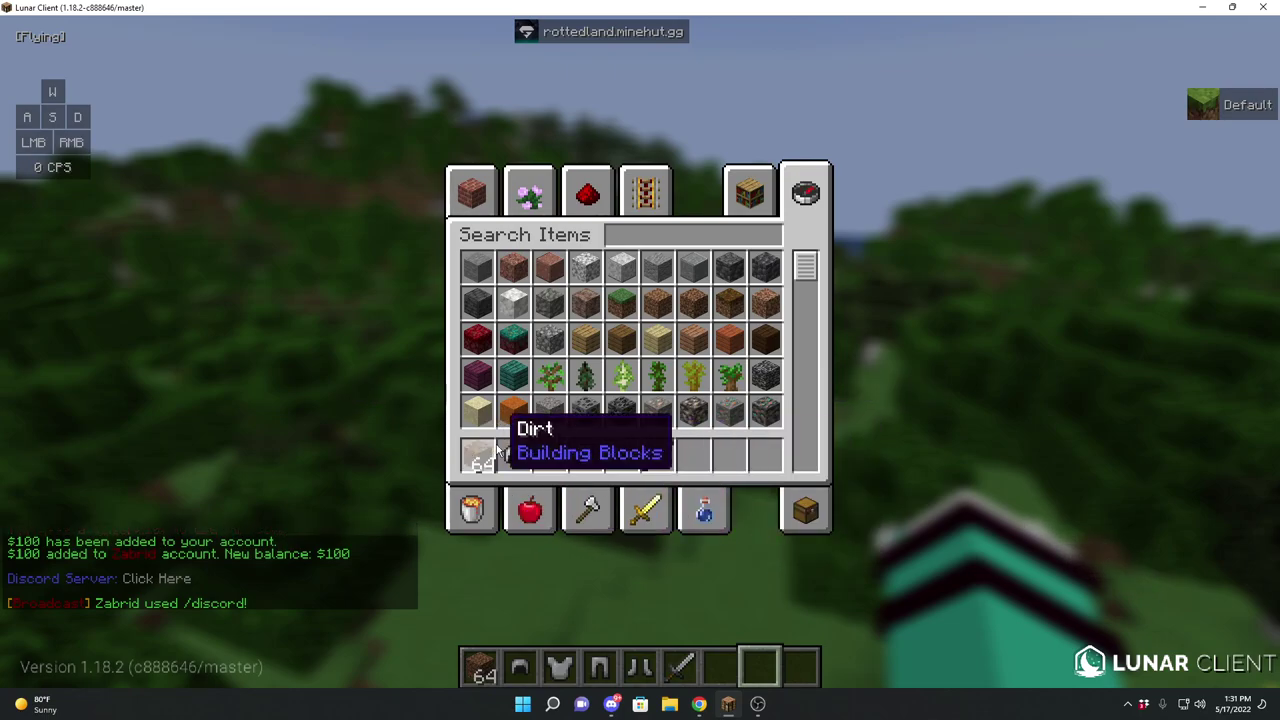
key(Escape)
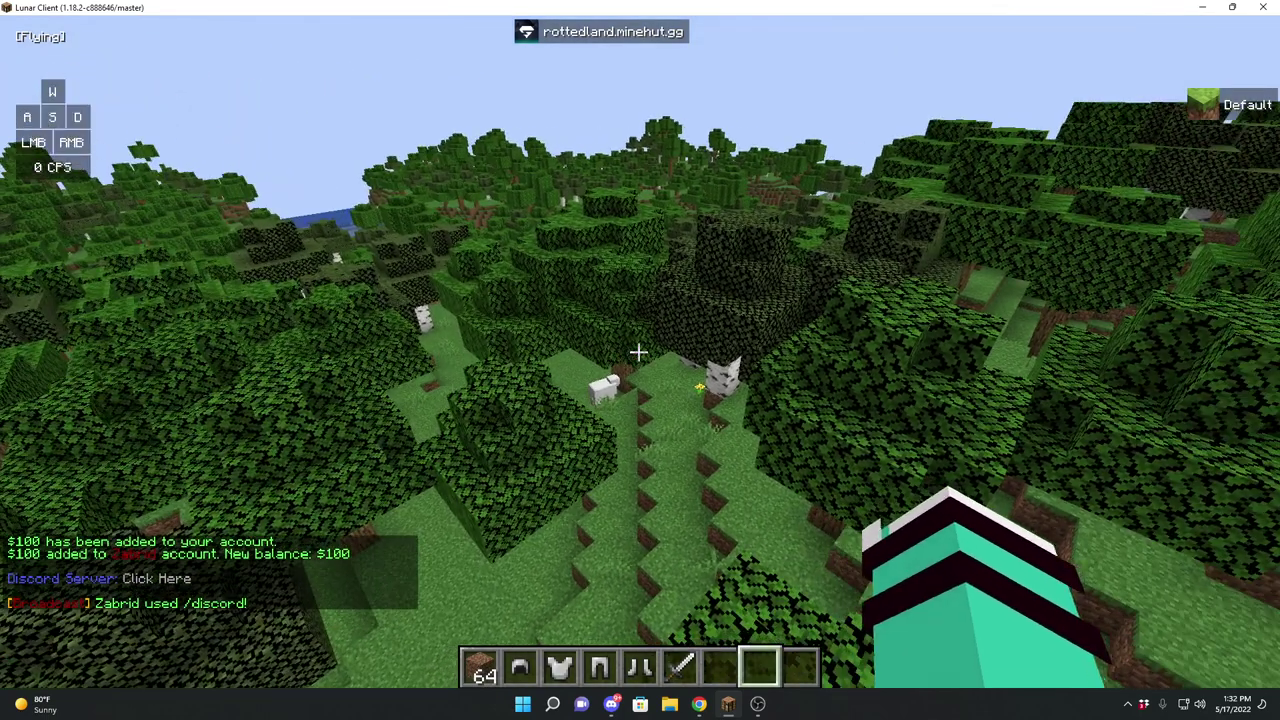
key(Escape)
key(F5)
key(F5)
key(F5)
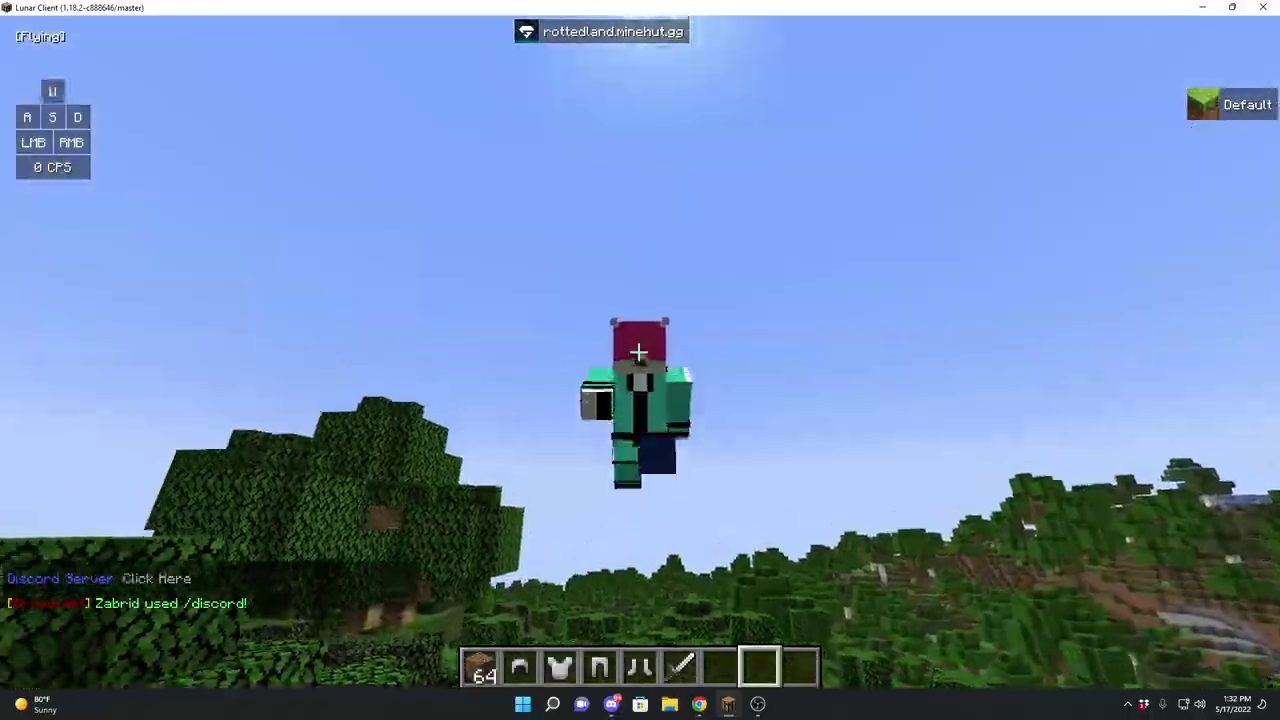
key(w)
scroll(639, 352, up, 2)
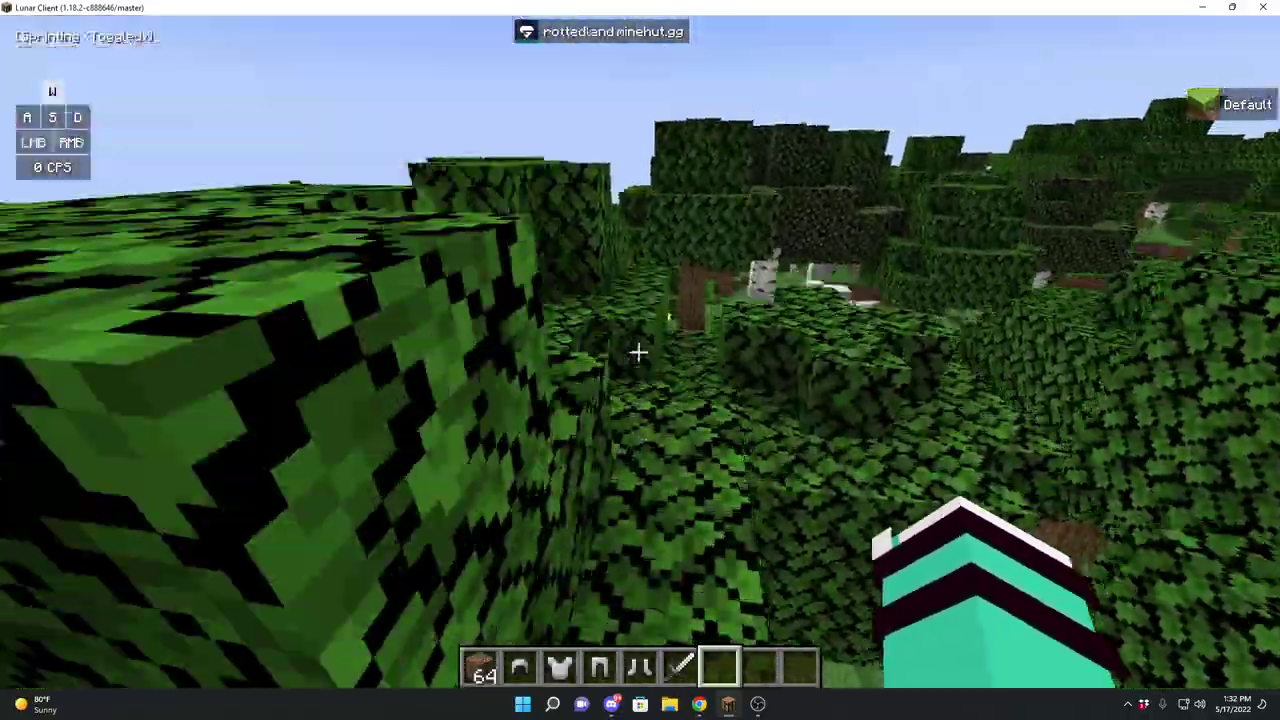
key(F5)
key(F5)
key(8)
key(F5)
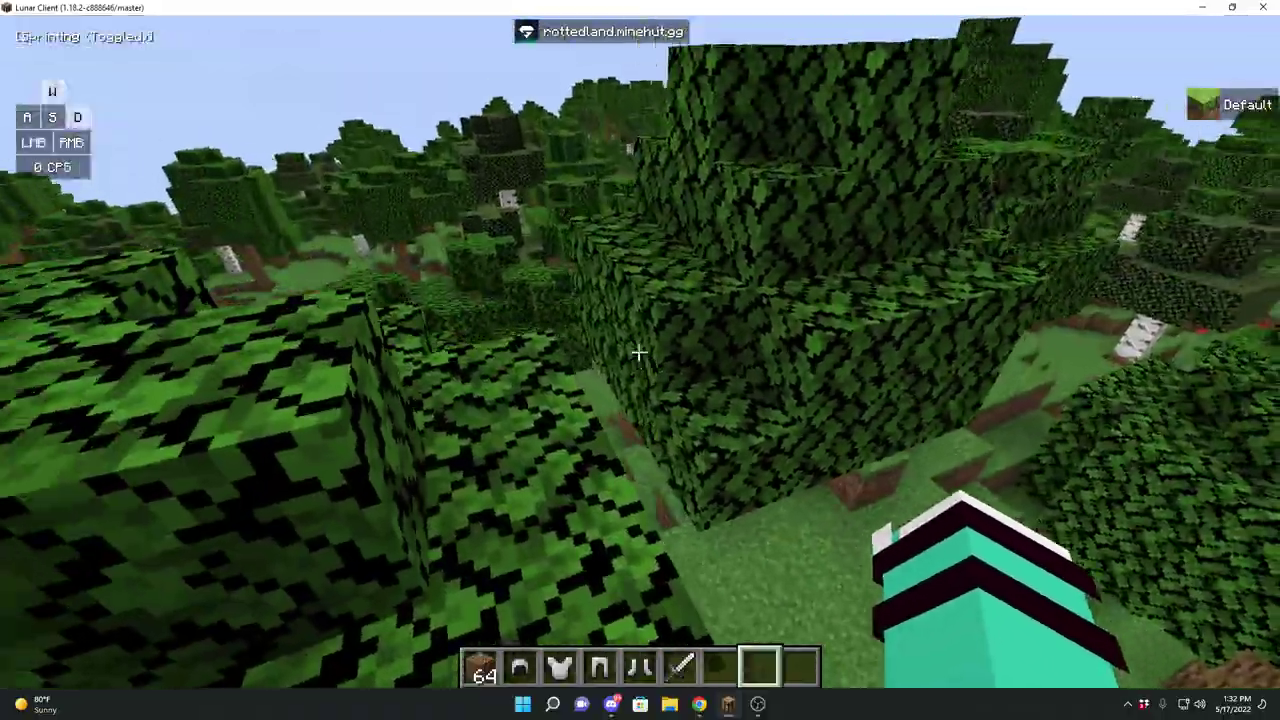
key(d)
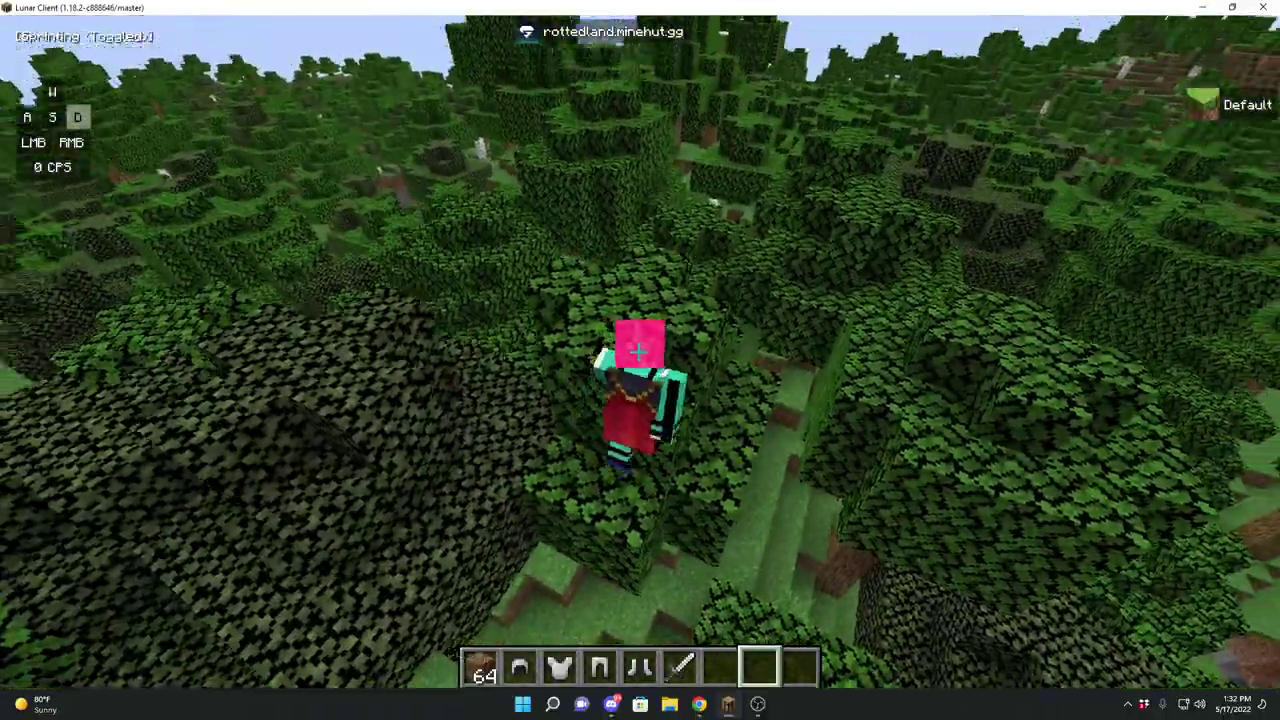
key(w)
key(F5)
key(F5)
key(F5)
key(F5)
key(F5)
key(w)
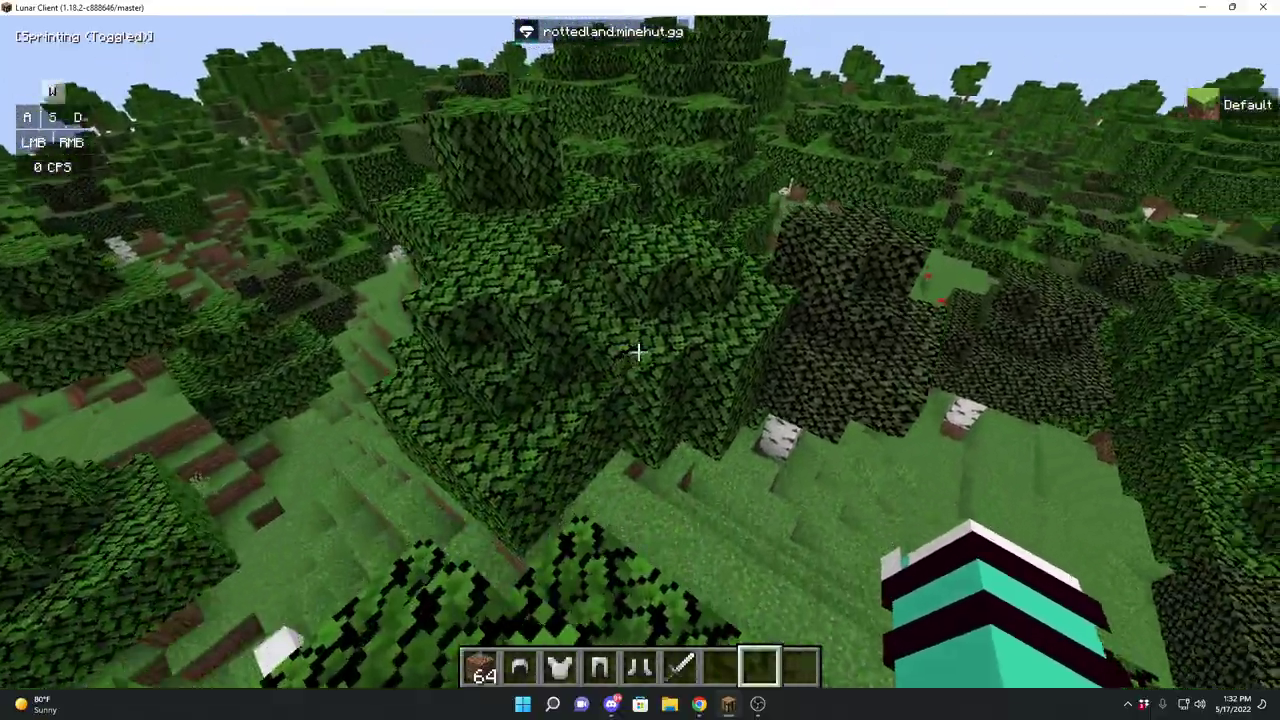
key(F5)
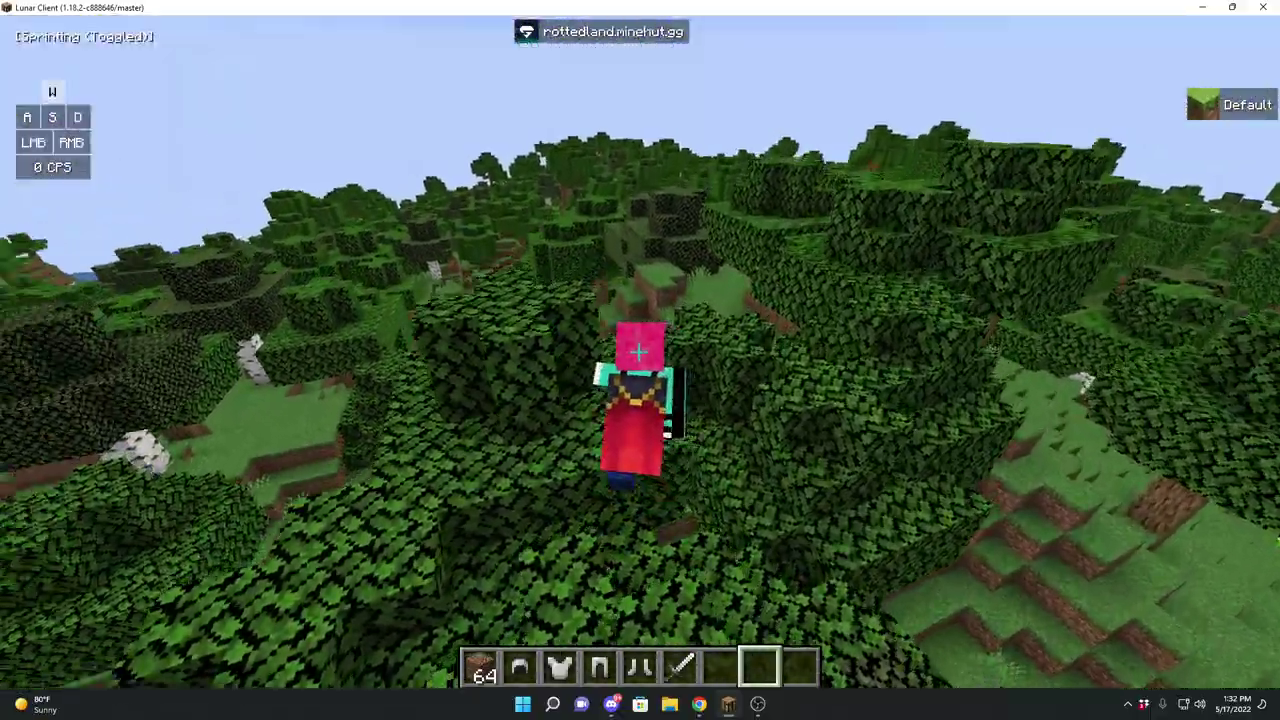
key(e)
key(Escape)
key(F5)
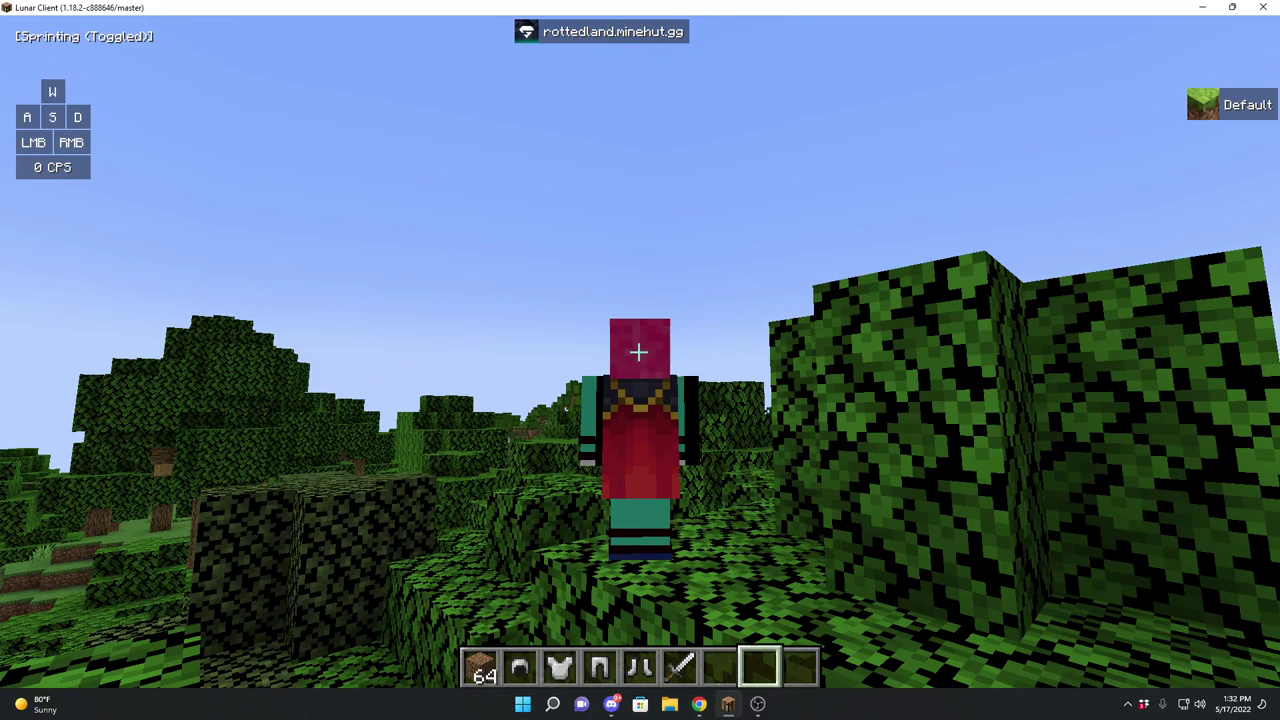